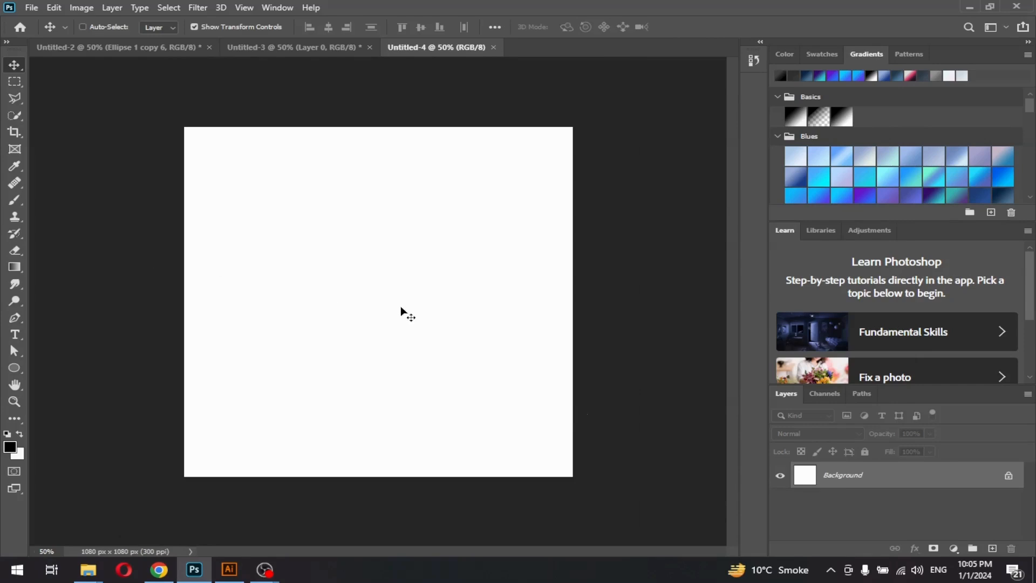
Unlock the Background layer and add a Gradient Fill, trying blue, cyan and purple presets
{"action": "left_click", "coordinate": [1009, 477]}
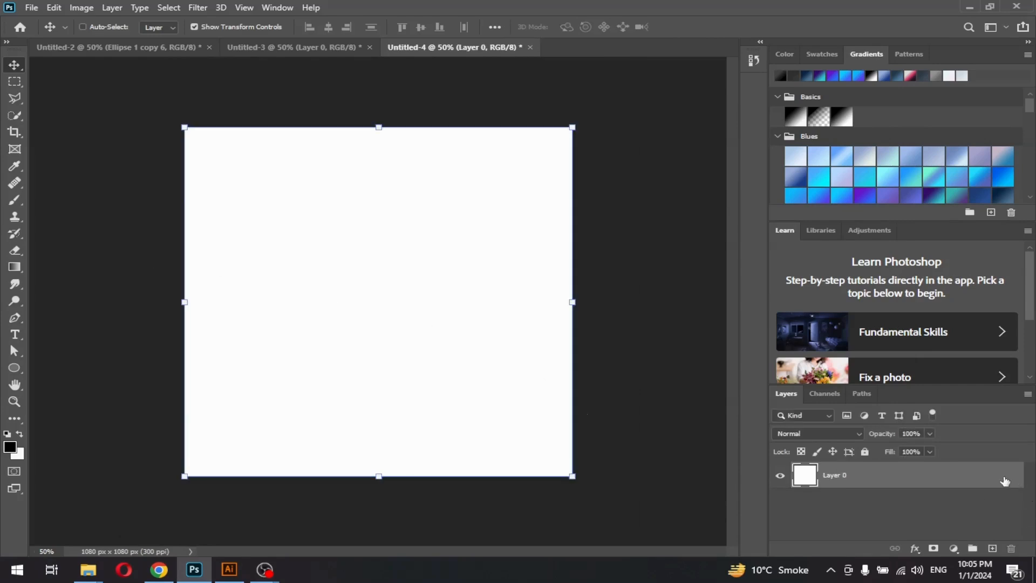
{"action": "left_click", "coordinate": [793, 181]}
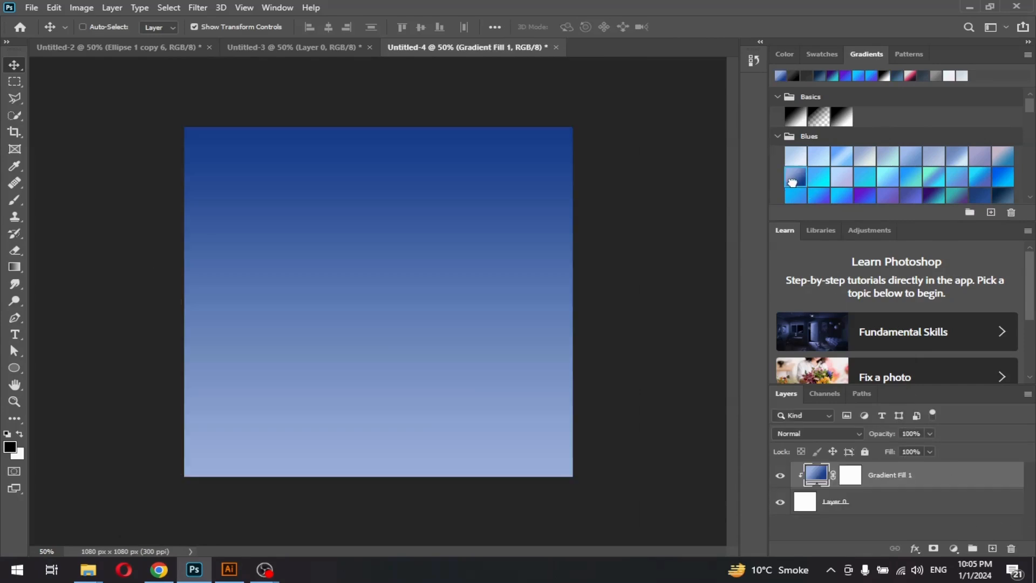
{"action": "left_click", "coordinate": [821, 183]}
{"action": "left_click", "coordinate": [820, 196]}
{"action": "scroll", "coordinate": [842, 186], "scroll_direction": "down", "scroll_amount": 2}
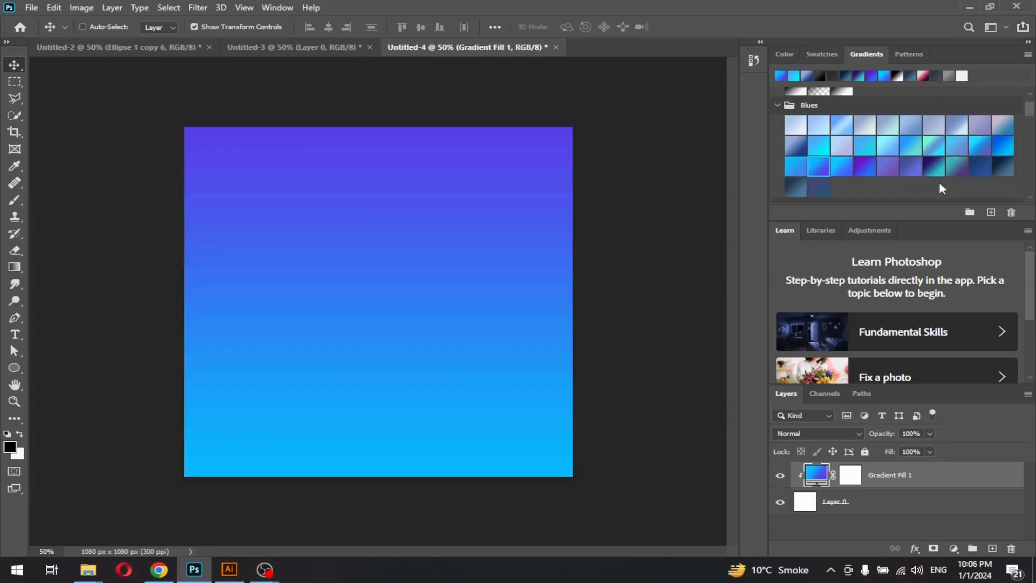
{"action": "left_click", "coordinate": [792, 146]}
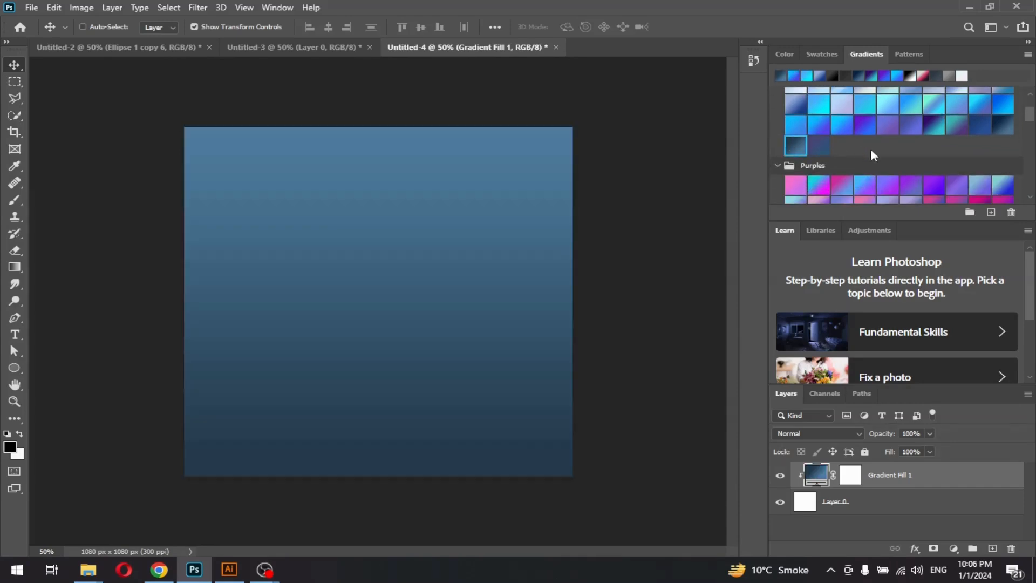
{"action": "scroll", "coordinate": [873, 155], "scroll_direction": "down", "scroll_amount": 5}
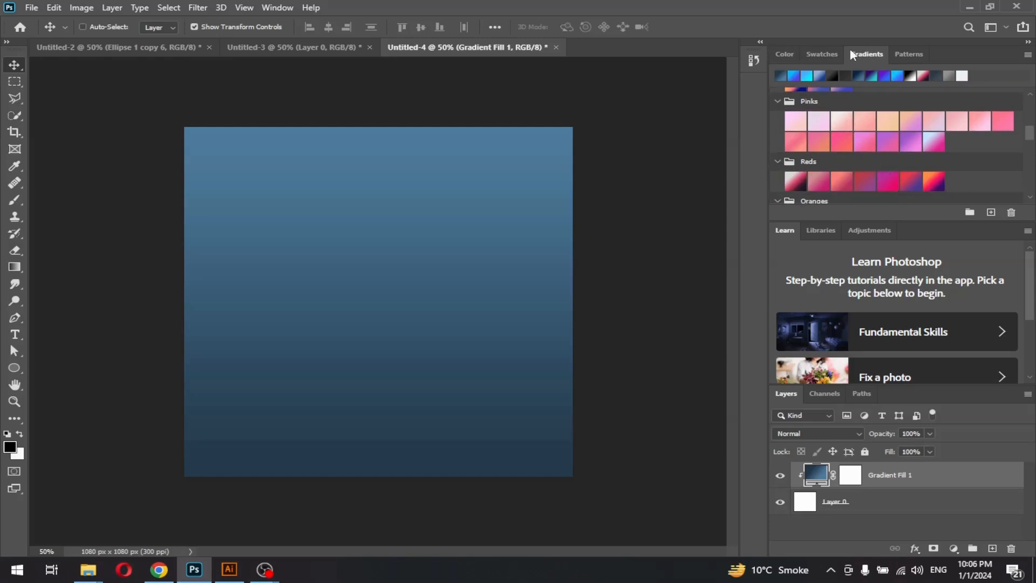
Switch the gradient fill to the black-to-grey preset from the Grays set
{"action": "left_click", "coordinate": [784, 55]}
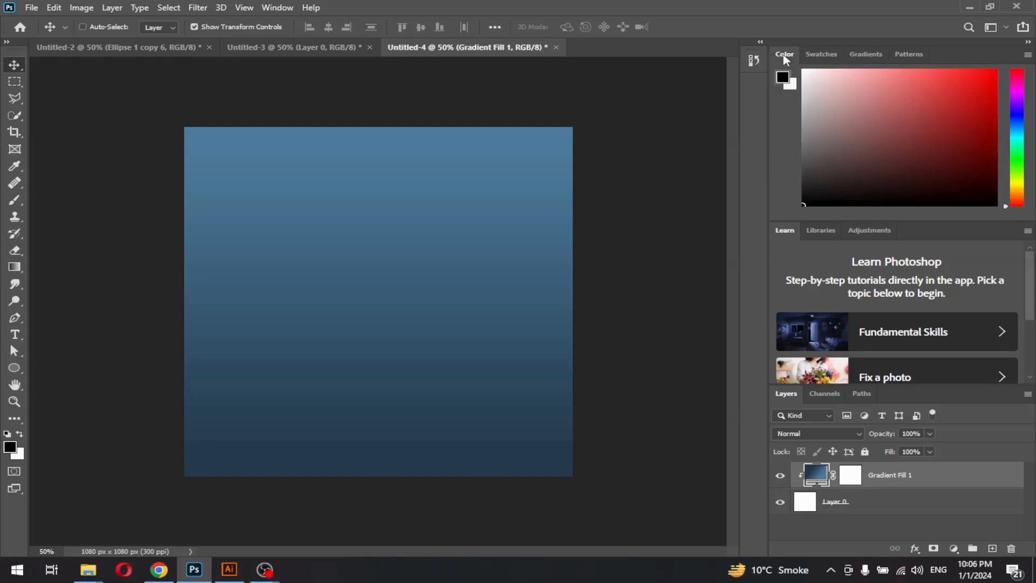
{"action": "left_click", "coordinate": [874, 56]}
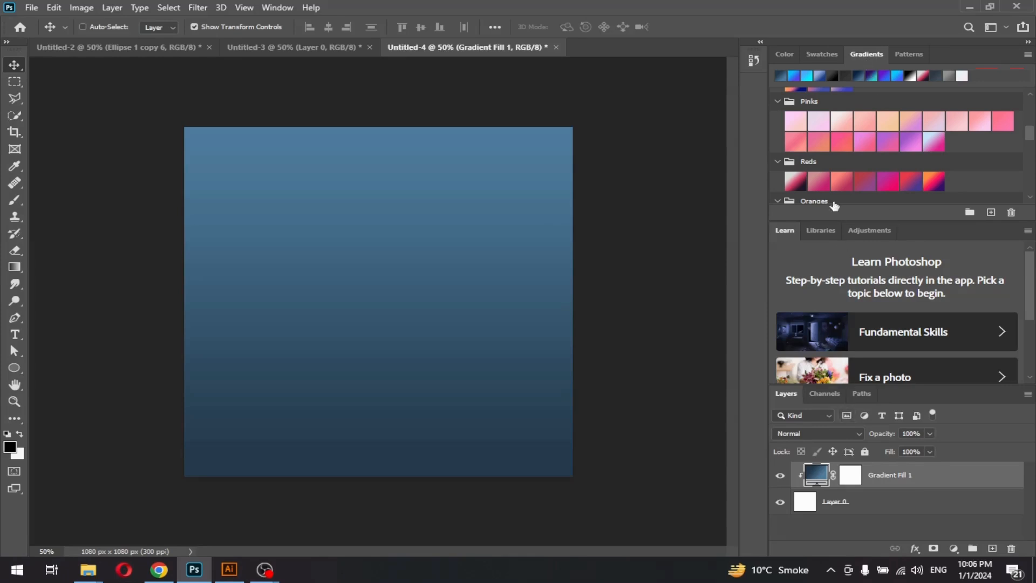
{"action": "scroll", "coordinate": [842, 178], "scroll_direction": "down", "scroll_amount": 4}
{"action": "scroll", "coordinate": [831, 179], "scroll_direction": "down", "scroll_amount": 5}
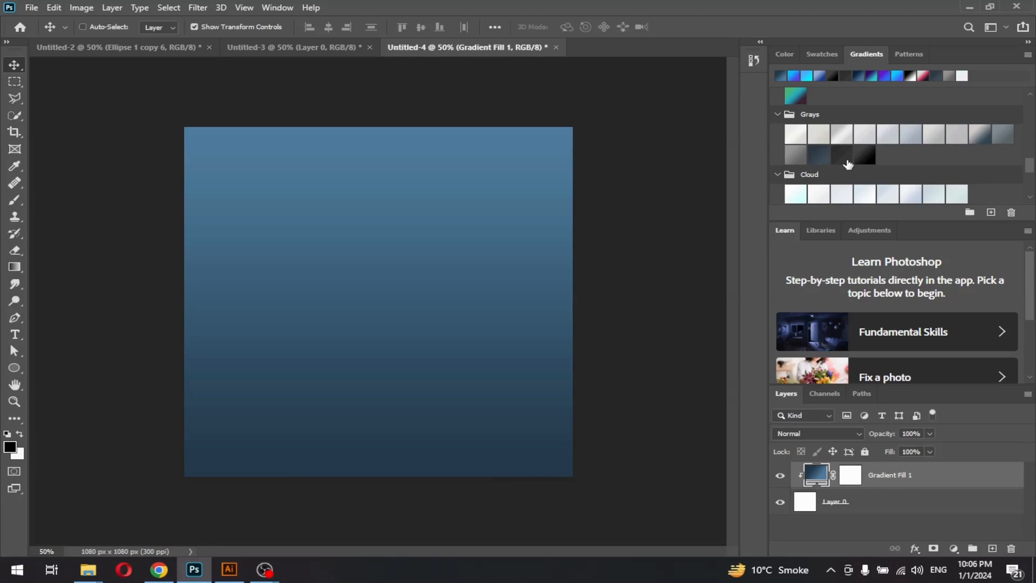
{"action": "left_click", "coordinate": [872, 156]}
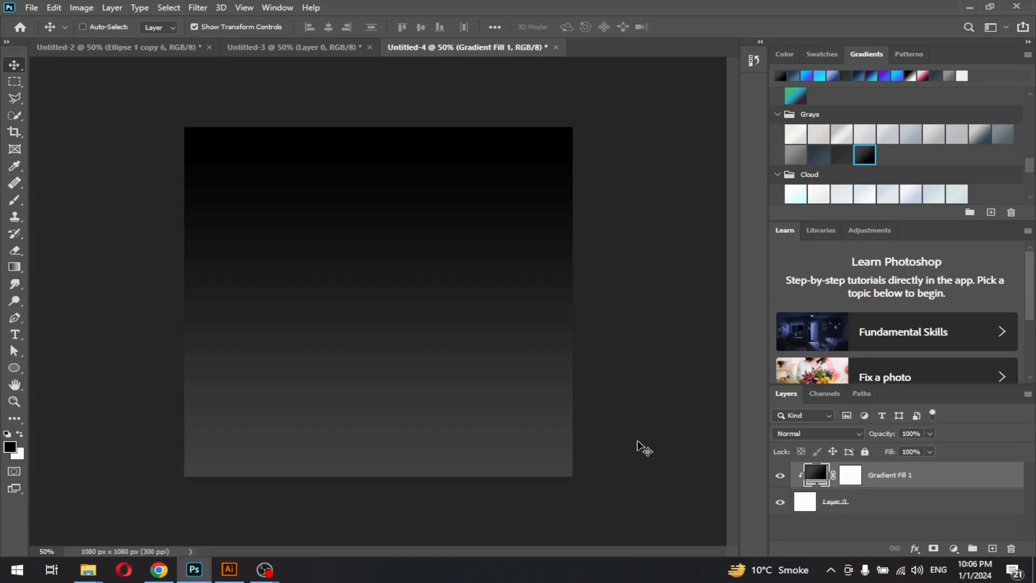
Add a text layer reading 'happy' on the canvas with the Type tool
{"action": "left_click", "coordinate": [15, 334]}
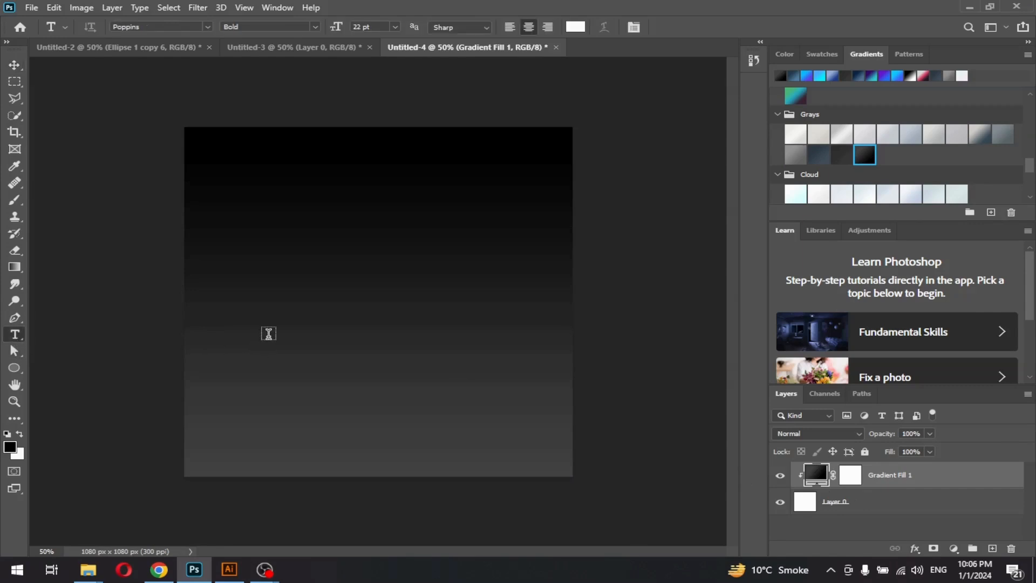
{"action": "left_click", "coordinate": [271, 310]}
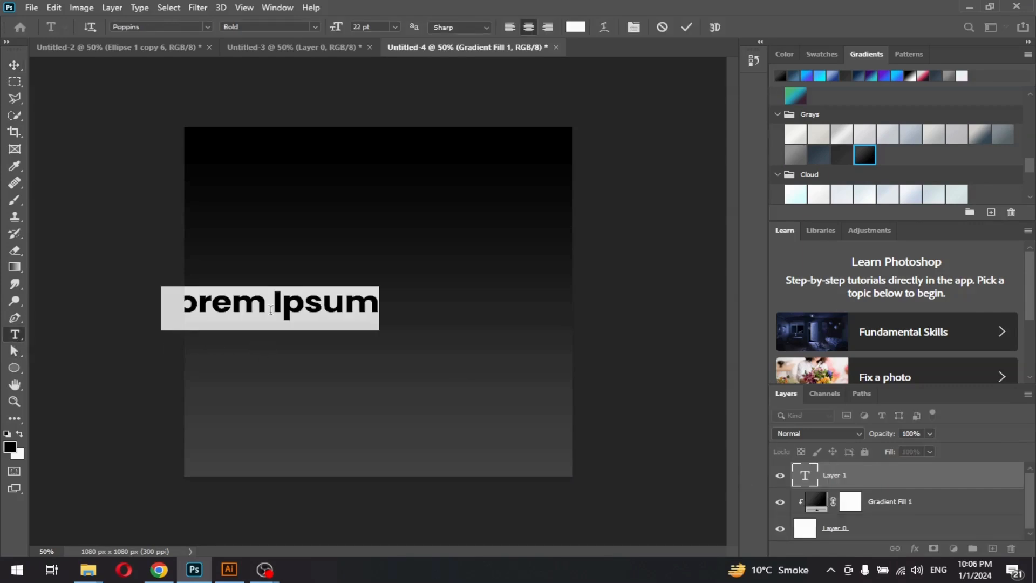
{"action": "key", "text": "BackSpace"}
{"action": "type", "text": "HA"}
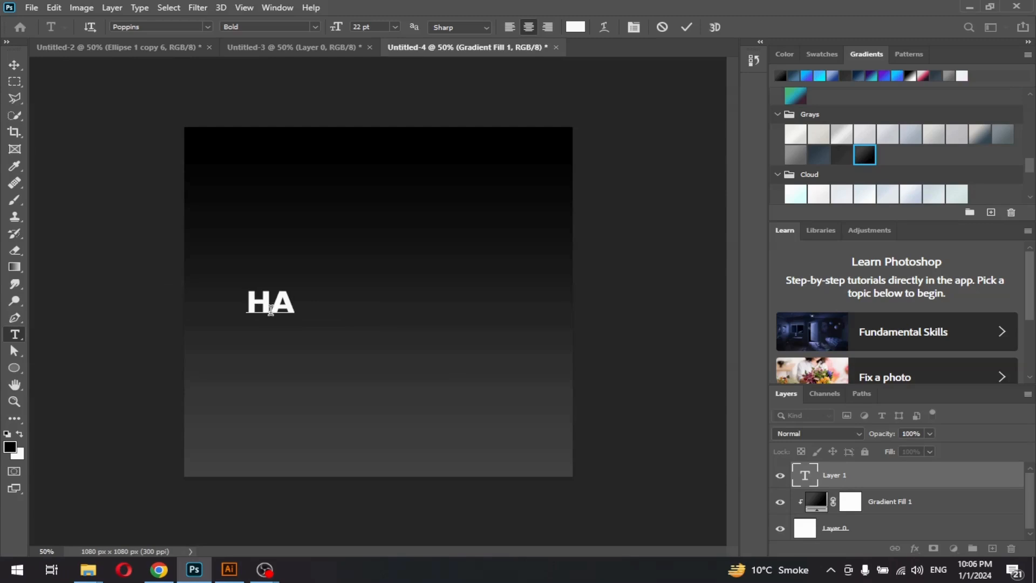
{"action": "key", "text": "BackSpace"}
{"action": "type", "text": "a"}
{"action": "key", "text": "BackSpace"}
{"action": "key", "text": "BackSpace"}
{"action": "type", "text": "happy"}
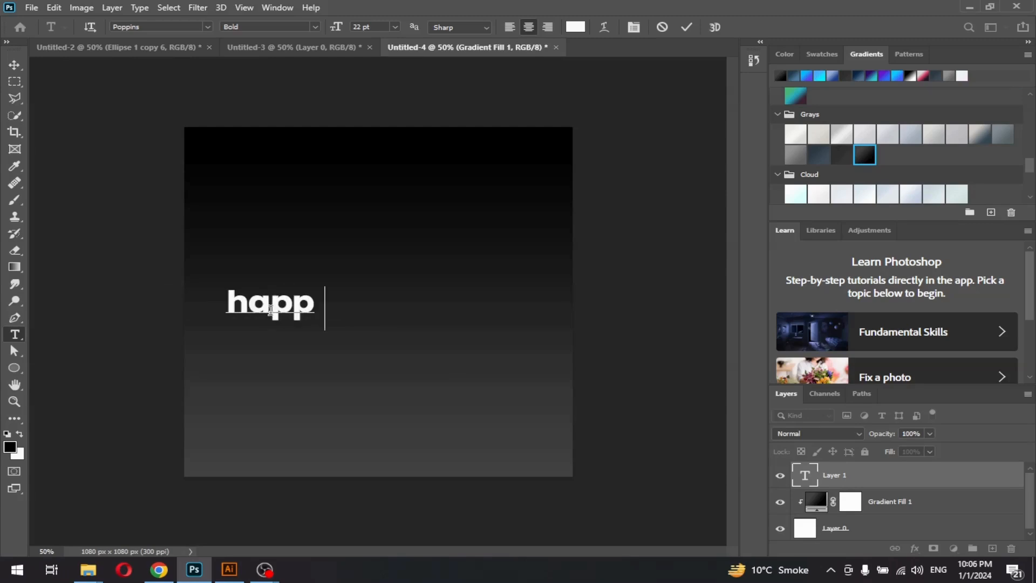
{"action": "key", "text": "ctrl+Return"}
Move the 'happy' text to the centre of the canvas
{"action": "key", "text": "v"}
{"action": "left_click_drag", "start_coordinate": [318, 316], "coordinate": [392, 280]}
{"action": "double_click", "coordinate": [388, 272]}
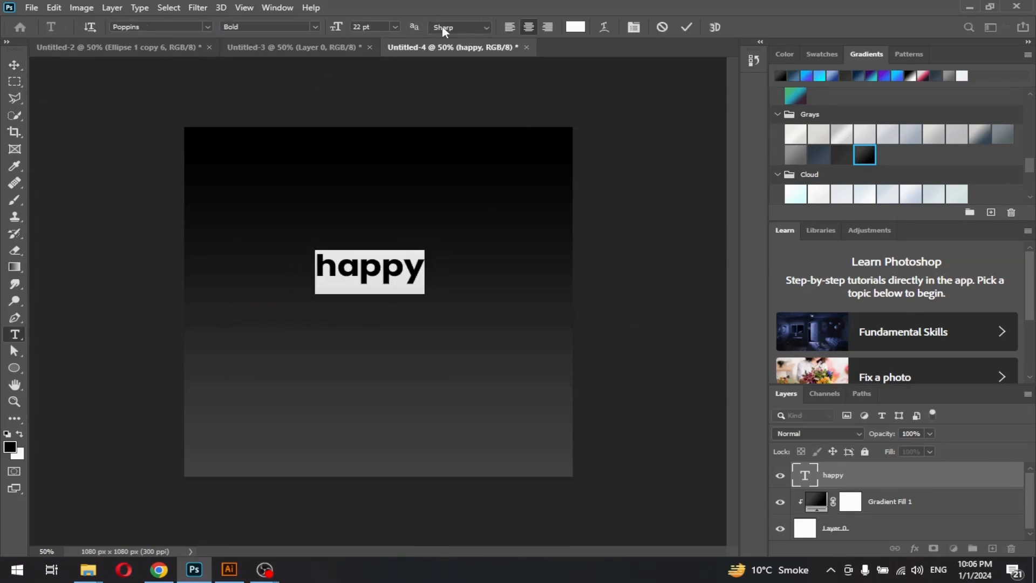
{"action": "left_click", "coordinate": [15, 64]}
{"action": "left_click", "coordinate": [278, 7]}
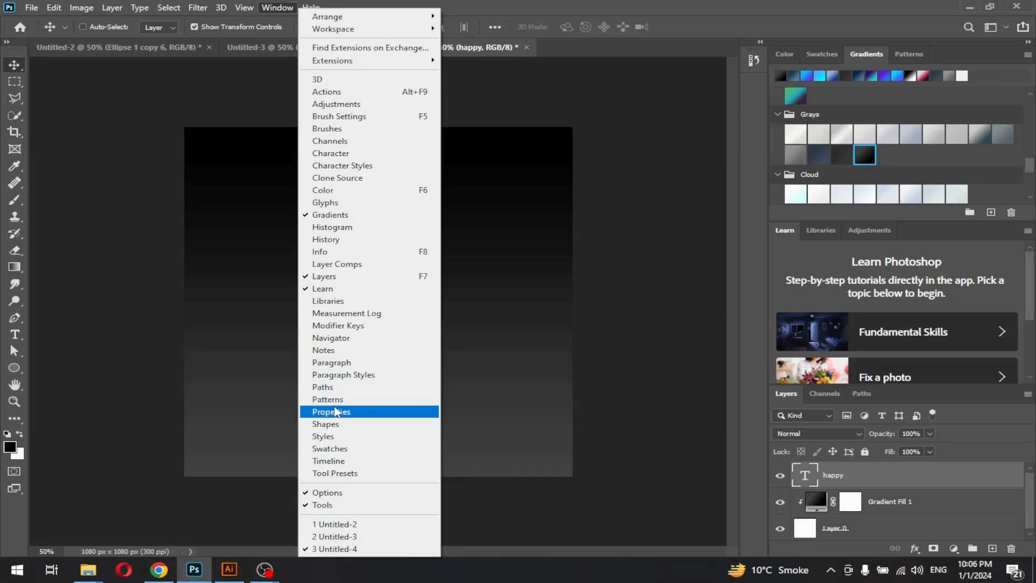
Change the happy text's font to Dancing Script in the Properties panel
{"action": "left_click", "coordinate": [331, 412]}
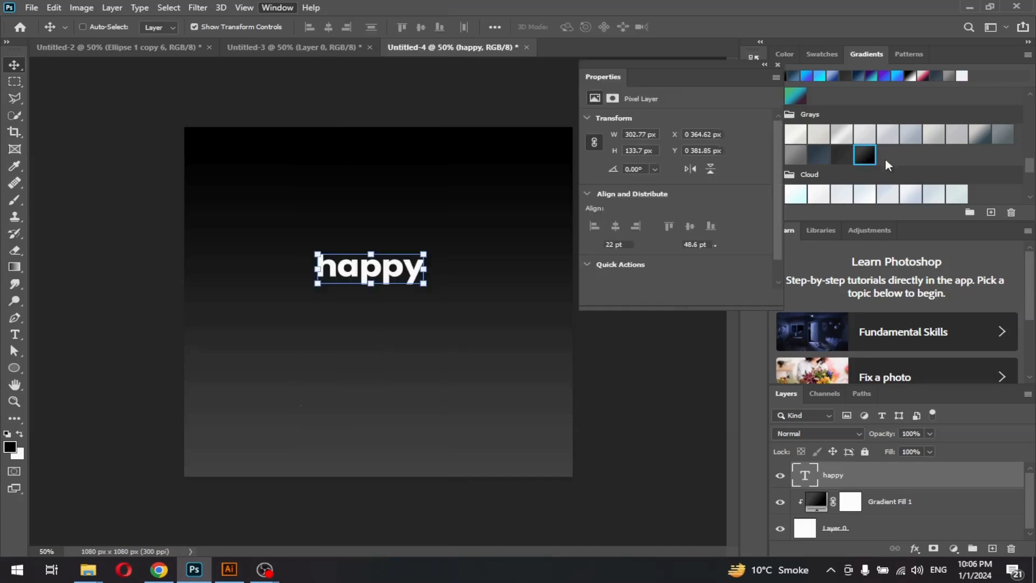
{"action": "mouse_move", "coordinate": [594, 248]}
{"action": "left_mouse_down"}
{"action": "mouse_move", "coordinate": [618, 246]}
{"action": "mouse_move", "coordinate": [591, 245]}
{"action": "left_mouse_up"}
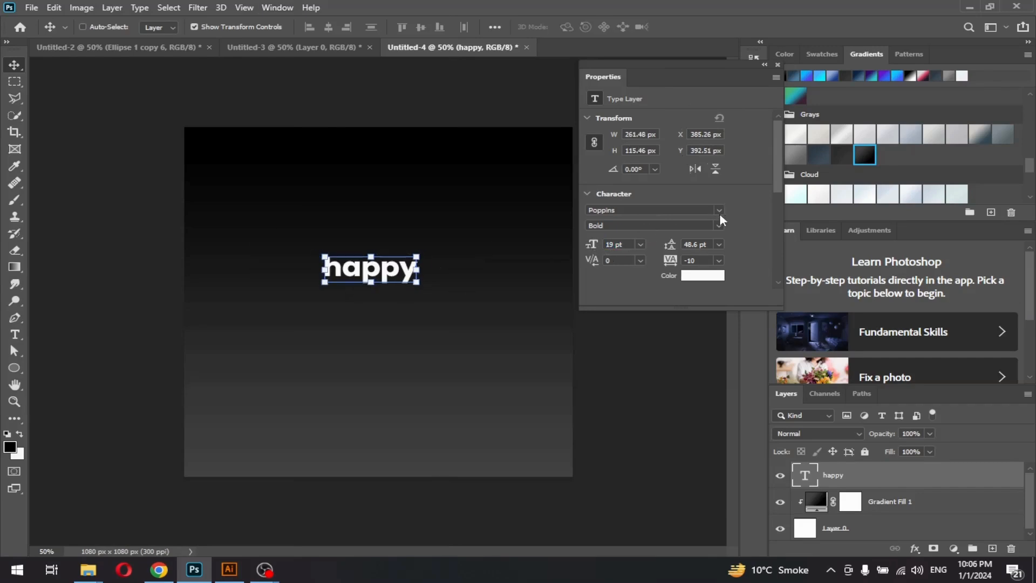
{"action": "left_click", "coordinate": [720, 211]}
{"action": "left_click", "coordinate": [718, 212]}
{"action": "left_click", "coordinate": [718, 226]}
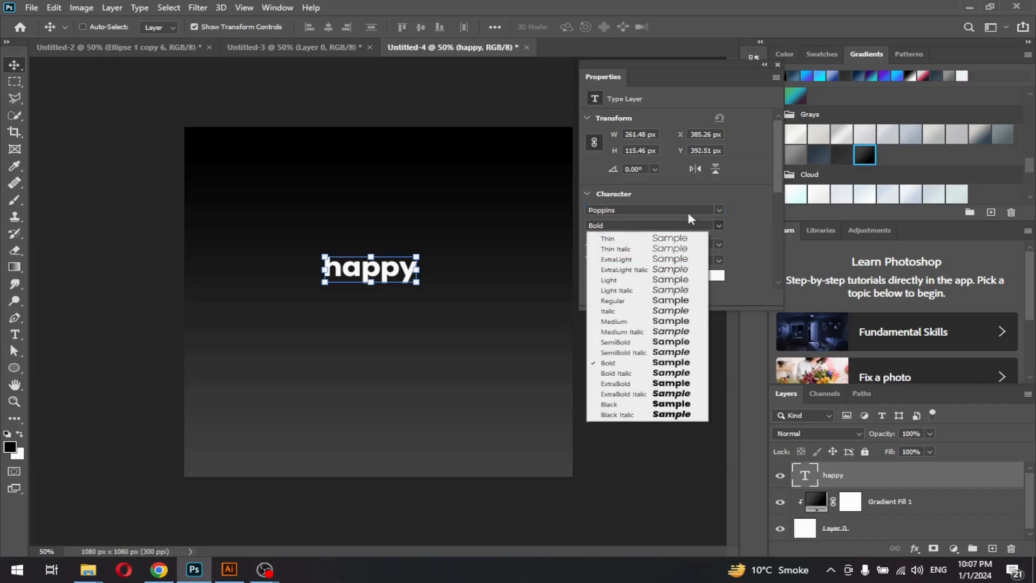
{"action": "left_click", "coordinate": [720, 209]}
{"action": "left_click", "coordinate": [720, 210]}
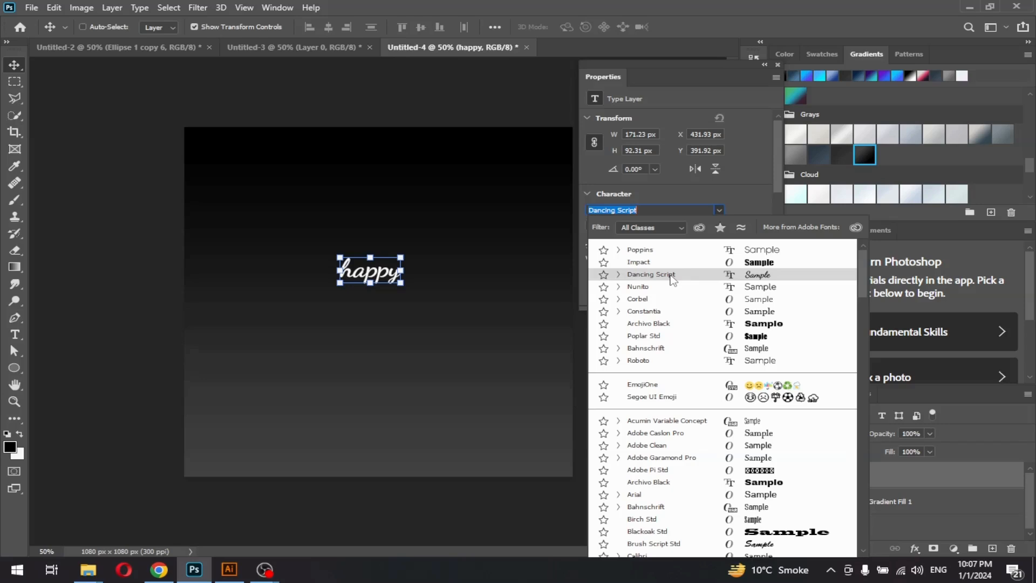
{"action": "left_click", "coordinate": [651, 274]}
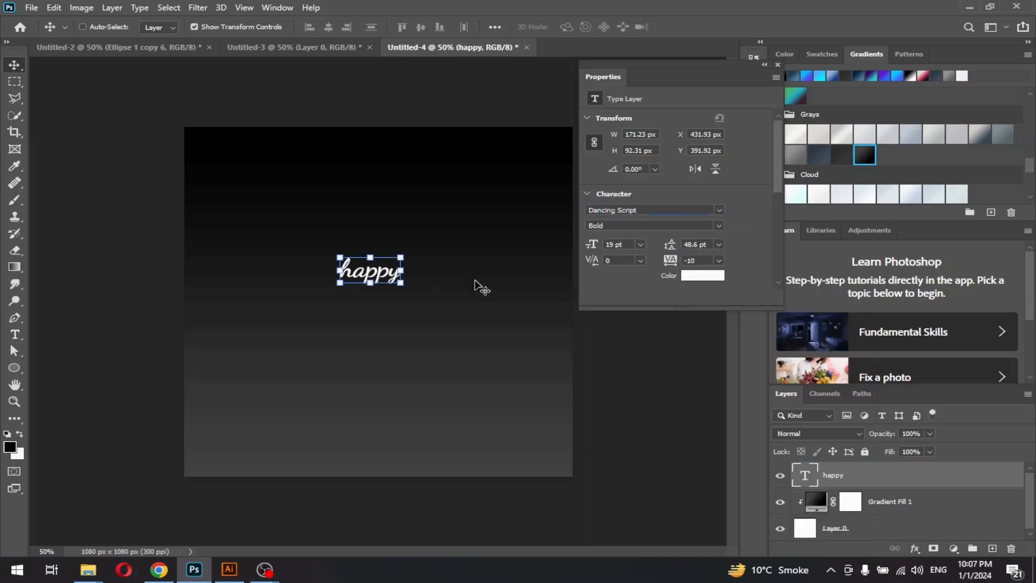
Enlarge happy to 32 pt, nudge it higher, and Alt-drag a copy just below
{"action": "left_click_drag", "start_coordinate": [598, 247], "coordinate": [611, 246]}
{"action": "left_click_drag", "start_coordinate": [393, 262], "coordinate": [400, 255]}
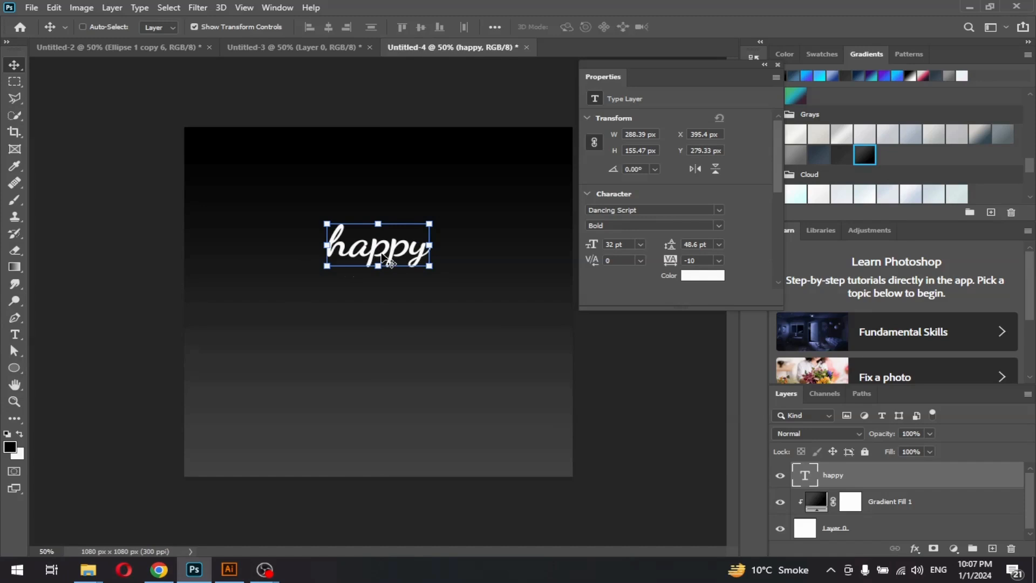
{"action": "left_click_drag", "start_coordinate": [393, 263], "coordinate": [391, 299]}
Retype the duplicate's text as 'NEW YEAR'
{"action": "key", "text": "t"}
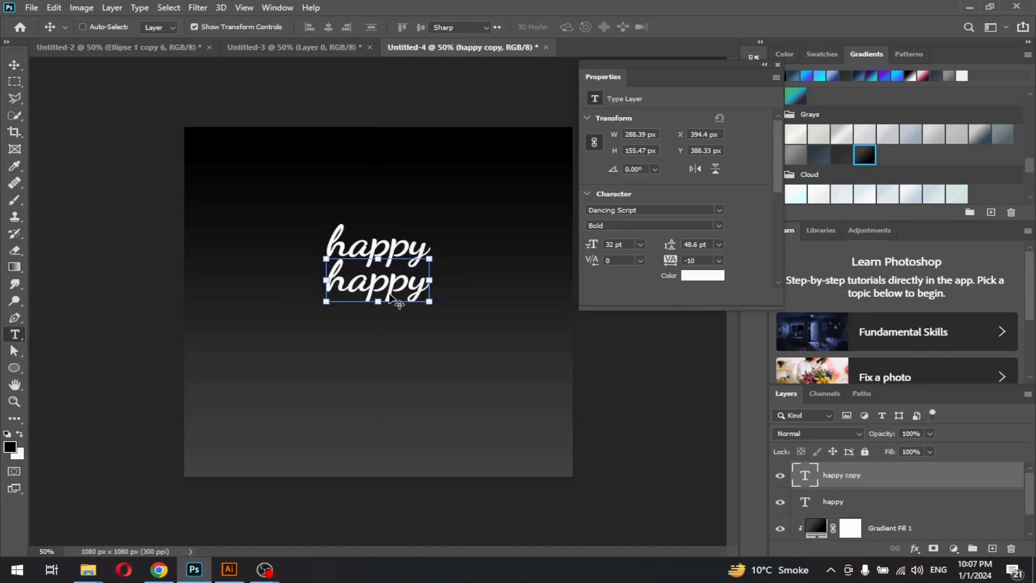
{"action": "double_click", "coordinate": [329, 288]}
{"action": "key", "text": "BackSpace"}
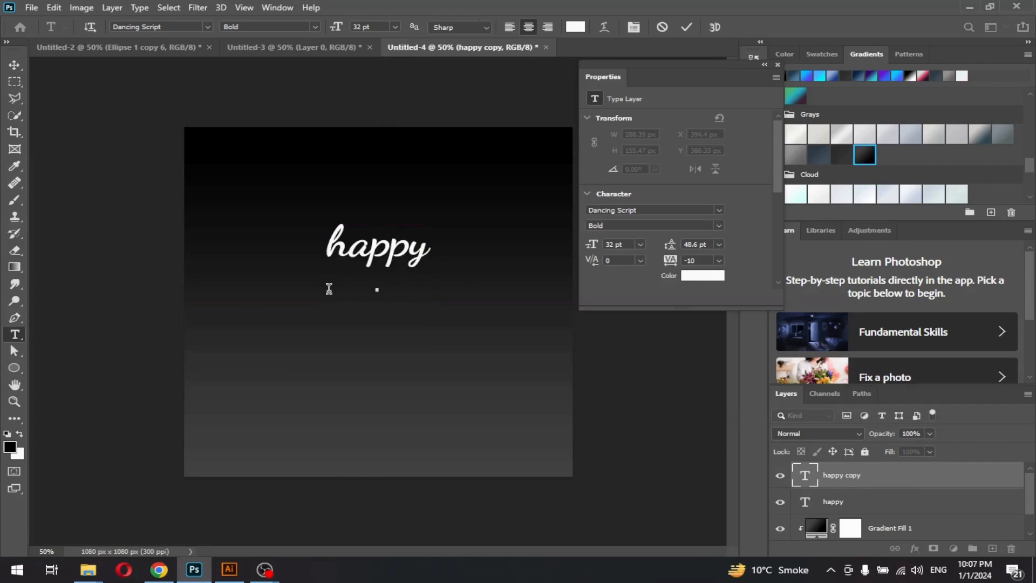
{"action": "type", "text": "NEW YEA"}
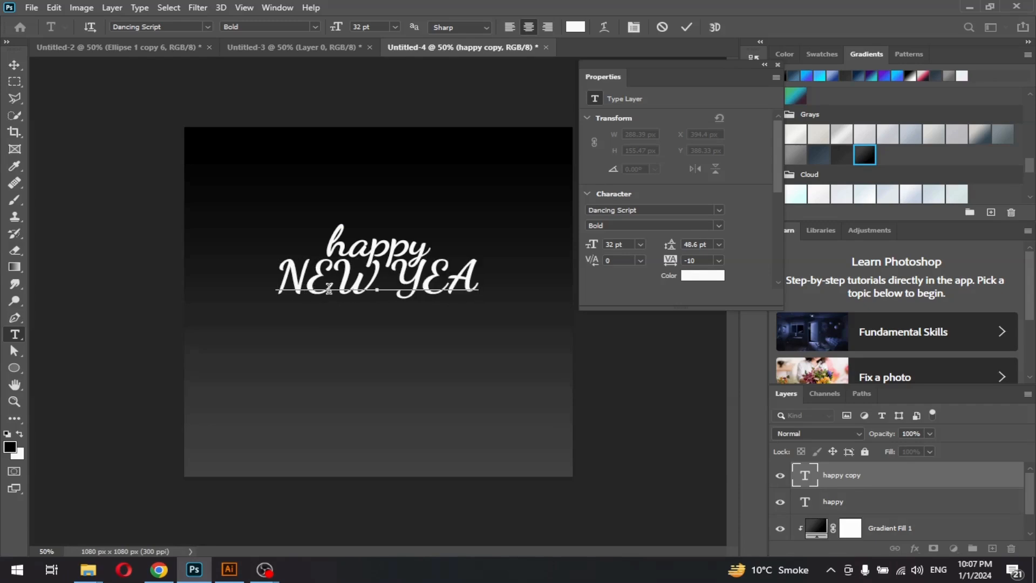
{"action": "type", "text": "R"}
{"action": "left_click", "coordinate": [14, 65]}
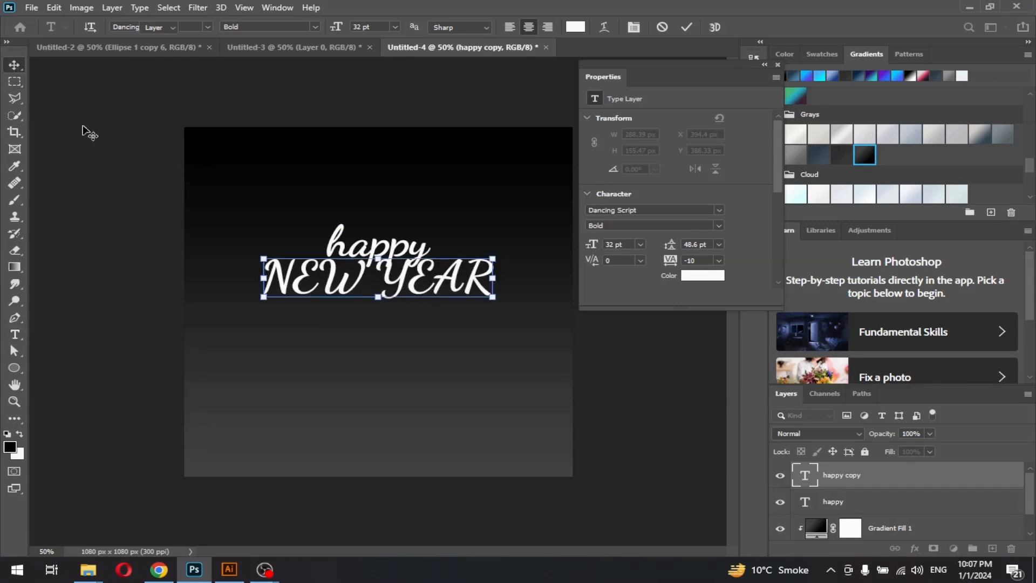
Nudge NEW YEAR down and set it in Impact at about 42 pt
{"action": "left_click_drag", "start_coordinate": [370, 278], "coordinate": [371, 290]}
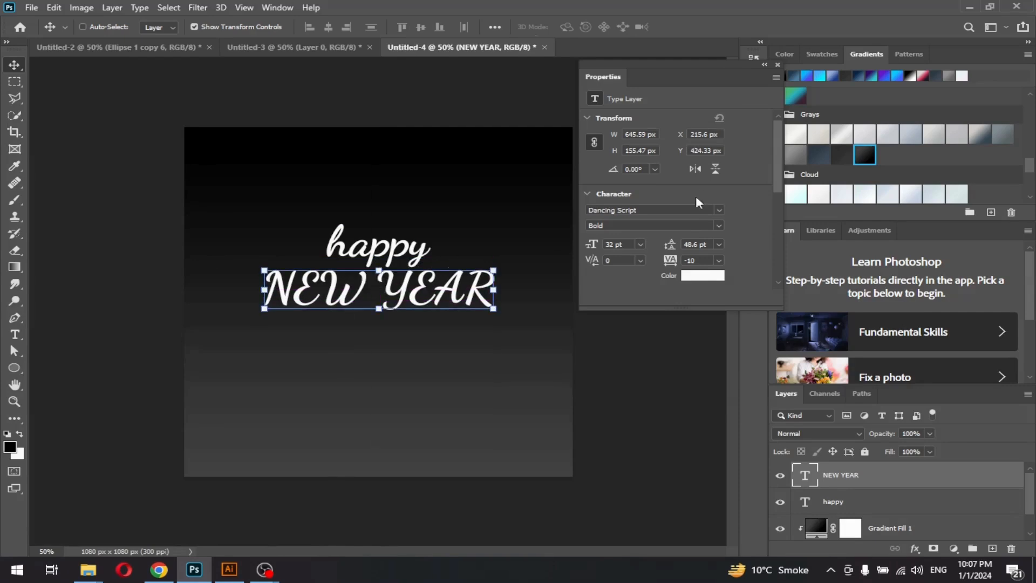
{"action": "left_click", "coordinate": [720, 210]}
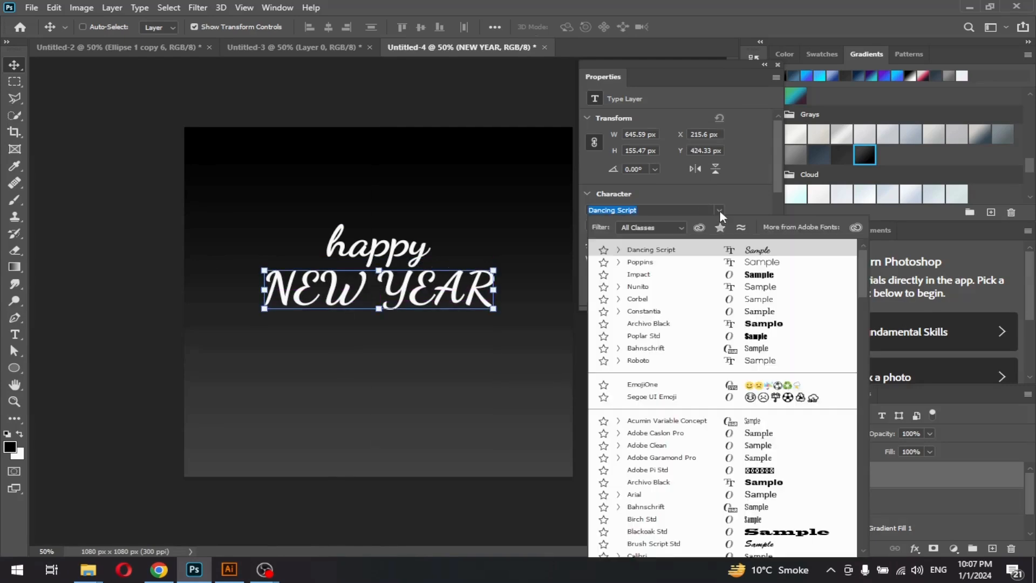
{"action": "left_click", "coordinate": [656, 276]}
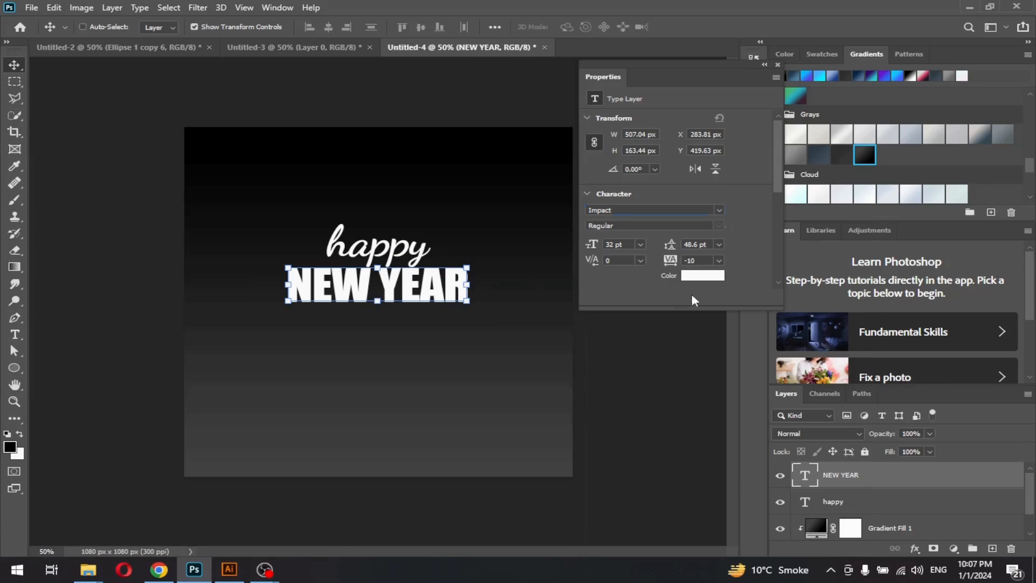
{"action": "left_click_drag", "start_coordinate": [602, 245], "coordinate": [606, 247]}
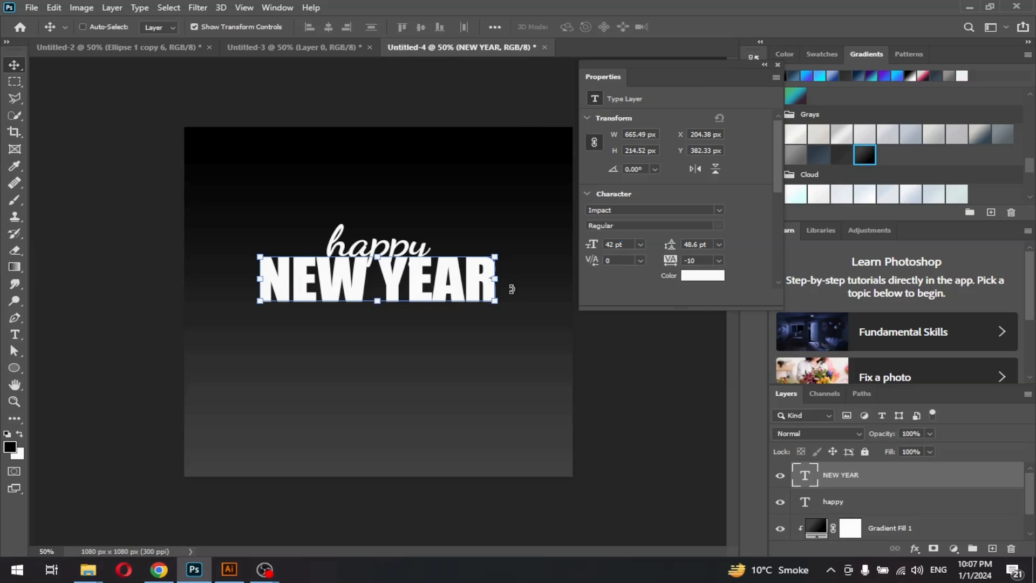
Dock the Properties panel and move NEW YEAR lower on the poster
{"action": "left_click", "coordinate": [777, 63]}
{"action": "left_click_drag", "start_coordinate": [792, 47], "coordinate": [729, 36]}
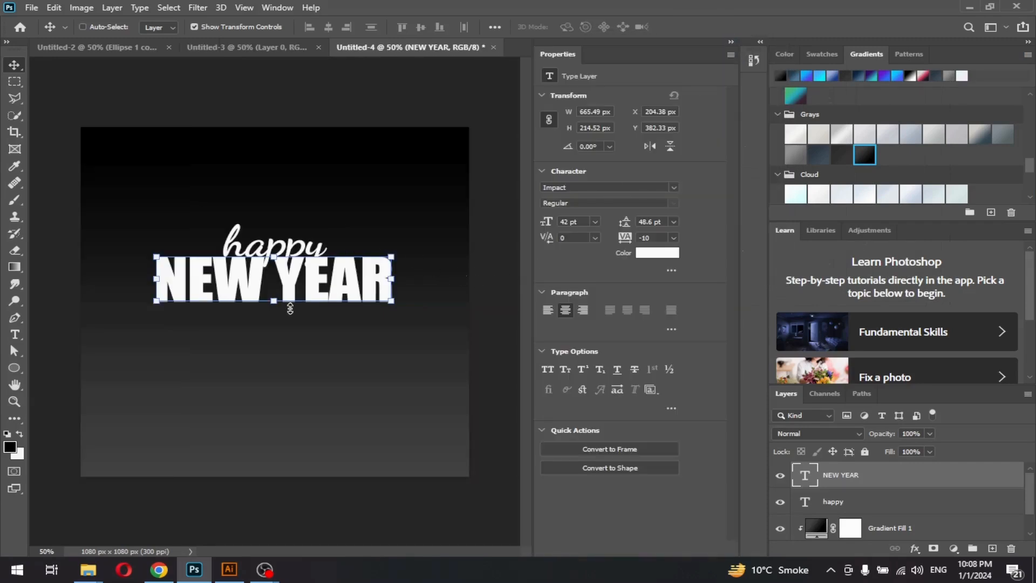
{"action": "left_click_drag", "start_coordinate": [240, 284], "coordinate": [251, 318]}
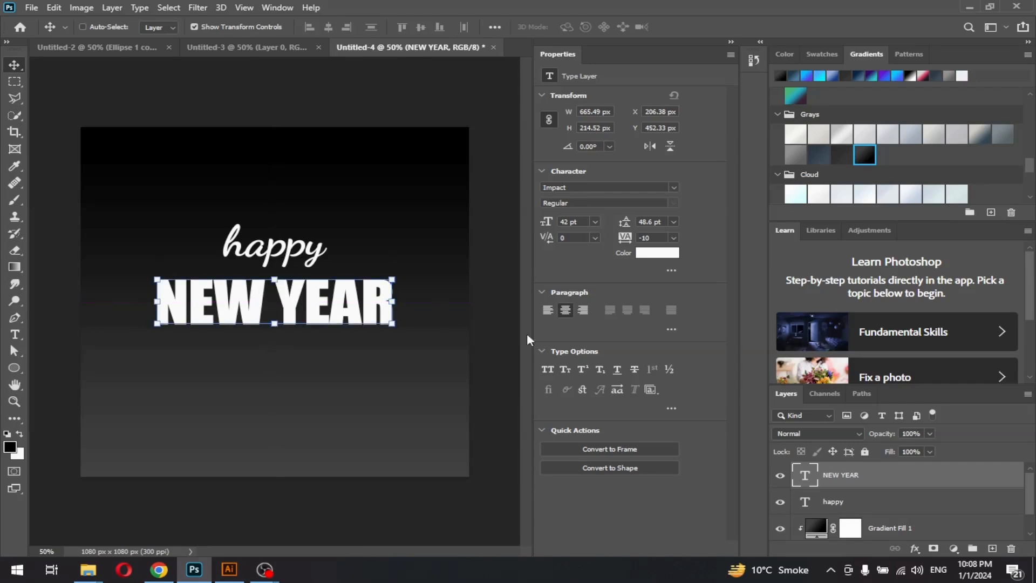
Lower happy onto the top edge of NEW YEAR and stack its layer above
{"action": "left_click", "coordinate": [841, 505]}
{"action": "left_click_drag", "start_coordinate": [278, 259], "coordinate": [275, 278]}
{"action": "left_click_drag", "start_coordinate": [849, 506], "coordinate": [846, 468]}
{"action": "right_click", "coordinate": [295, 272]}
{"action": "left_click", "coordinate": [281, 273]}
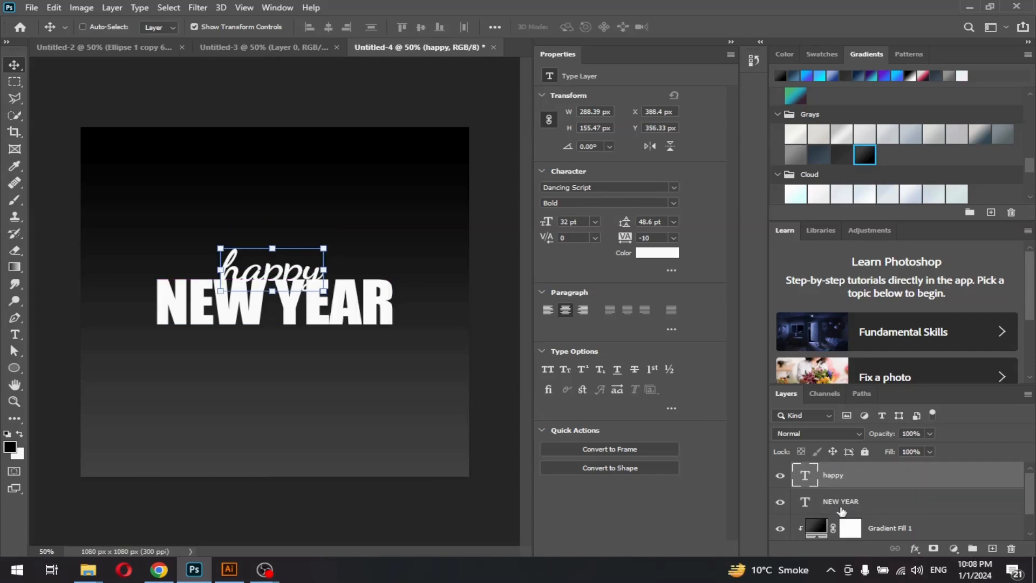
Colour the happy script #fcac00 golden orange and raise its size from 32 to 35 pt
{"action": "double_click", "coordinate": [805, 474]}
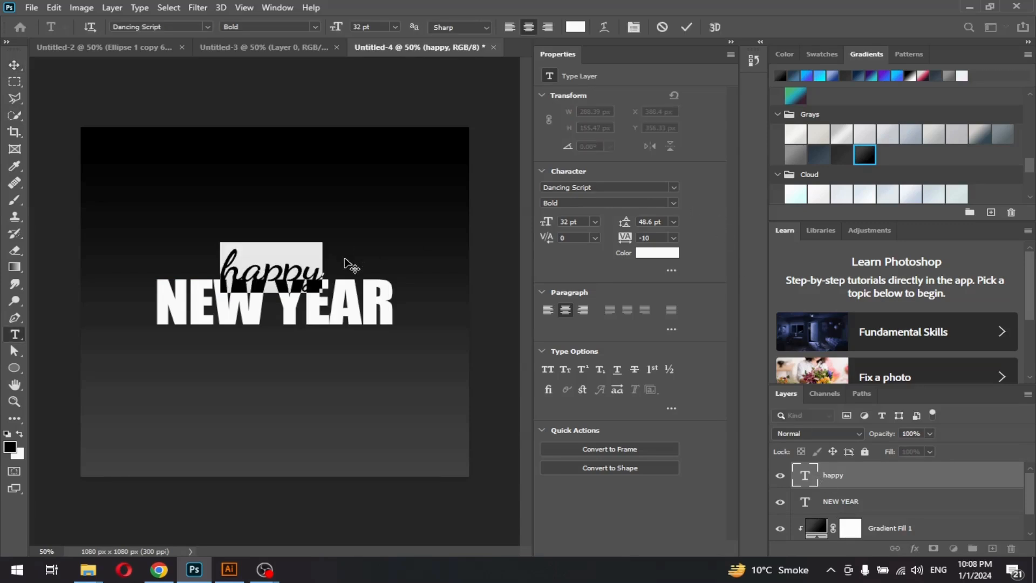
{"action": "left_click", "coordinate": [657, 253]}
{"action": "left_click", "coordinate": [713, 251]}
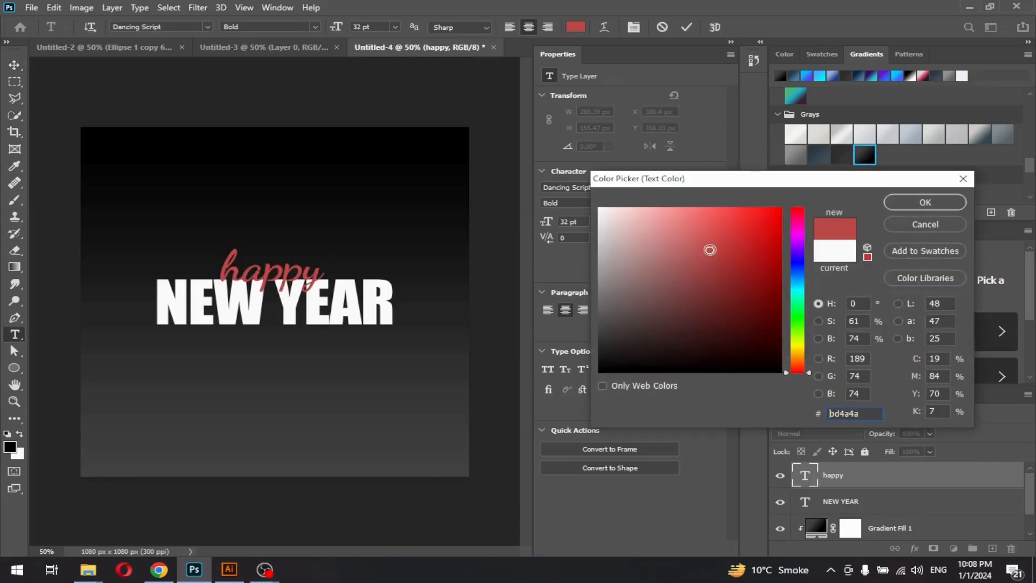
{"action": "left_click", "coordinate": [798, 357]}
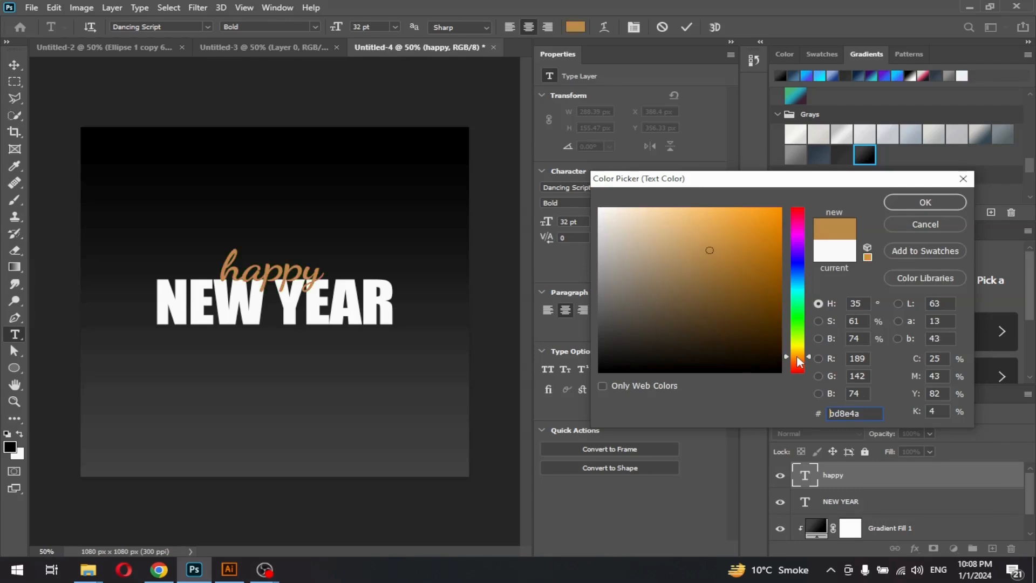
{"action": "left_click", "coordinate": [797, 354]}
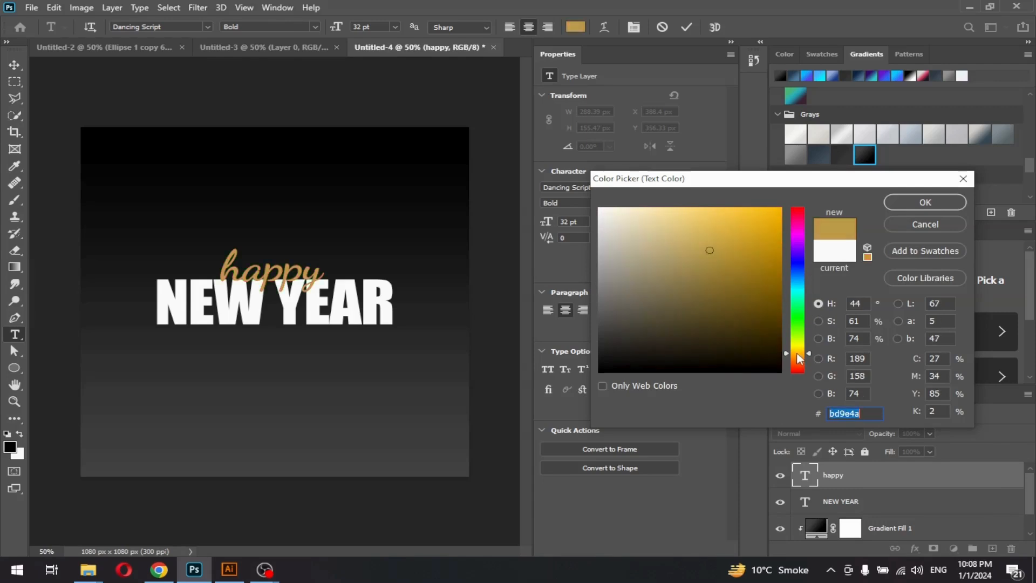
{"action": "left_click_drag", "start_coordinate": [797, 354], "coordinate": [801, 355]}
{"action": "left_click", "coordinate": [780, 211]}
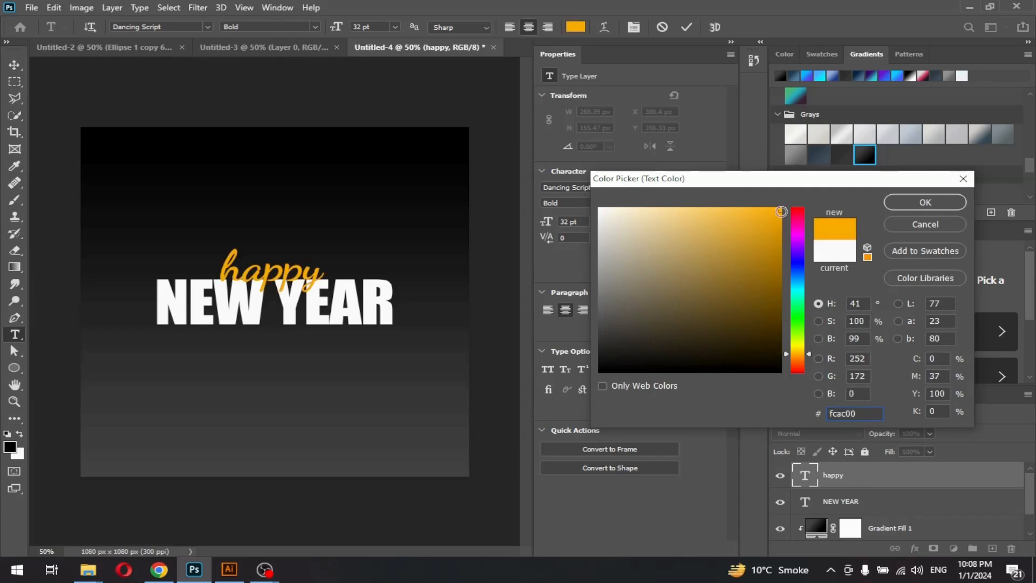
{"action": "left_click", "coordinate": [899, 203]}
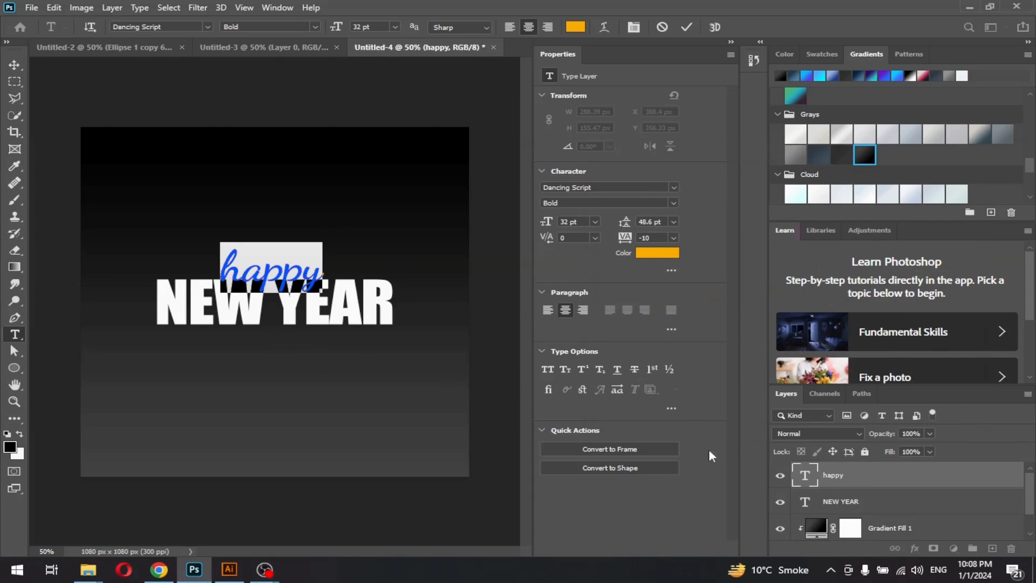
{"action": "left_click_drag", "start_coordinate": [551, 229], "coordinate": [561, 229]}
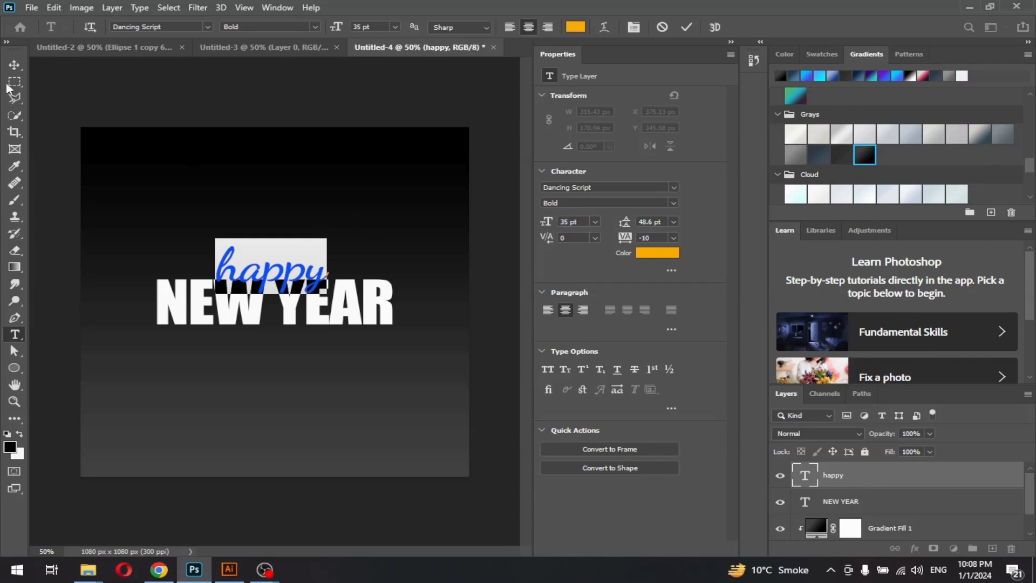
{"action": "left_click", "coordinate": [14, 66]}
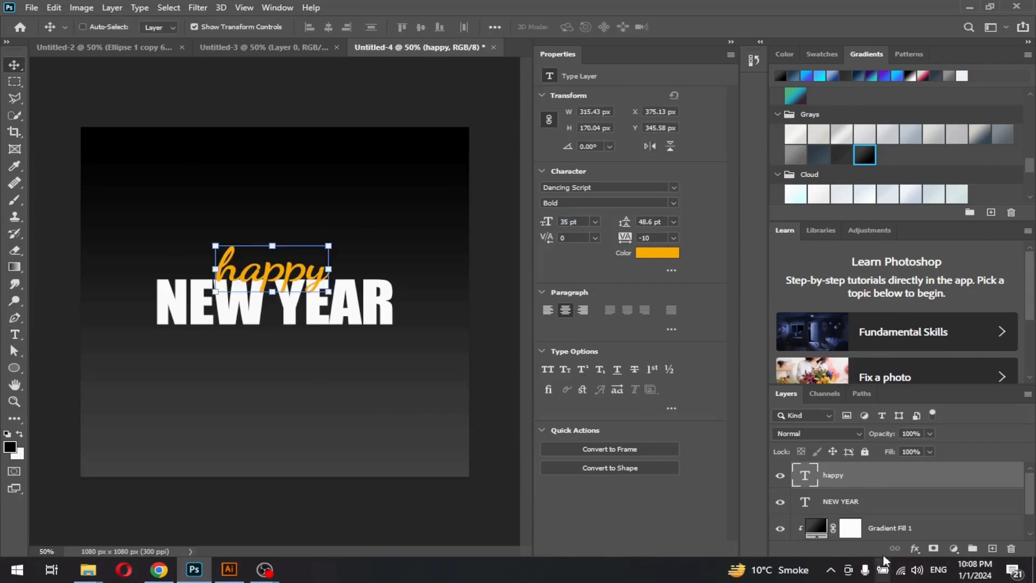
Align happy and NEW YEAR on their horizontal centres
{"action": "left_click", "coordinate": [850, 503]}
{"action": "left_click", "coordinate": [839, 475], "text": "shift"}
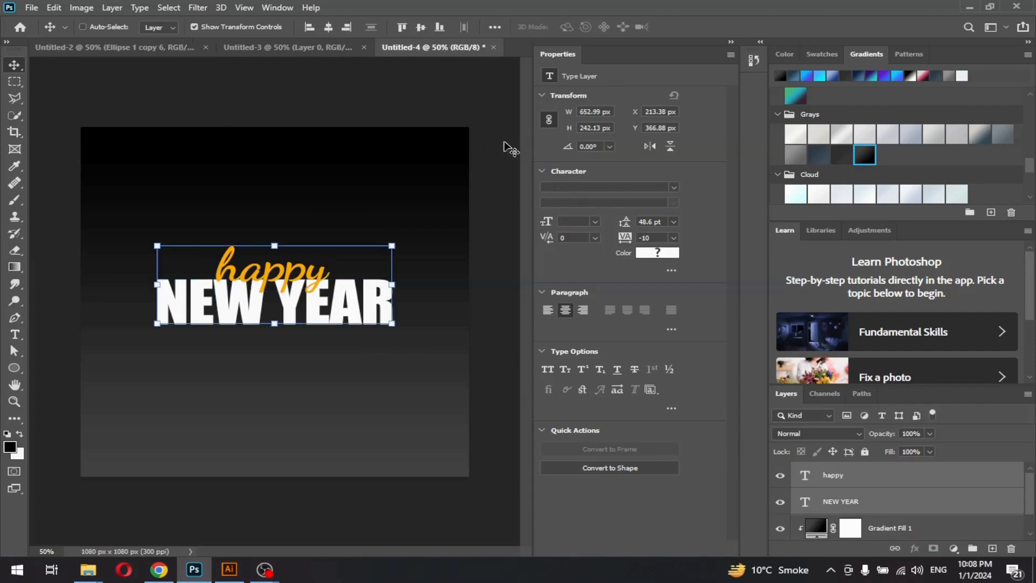
{"action": "left_click", "coordinate": [329, 27]}
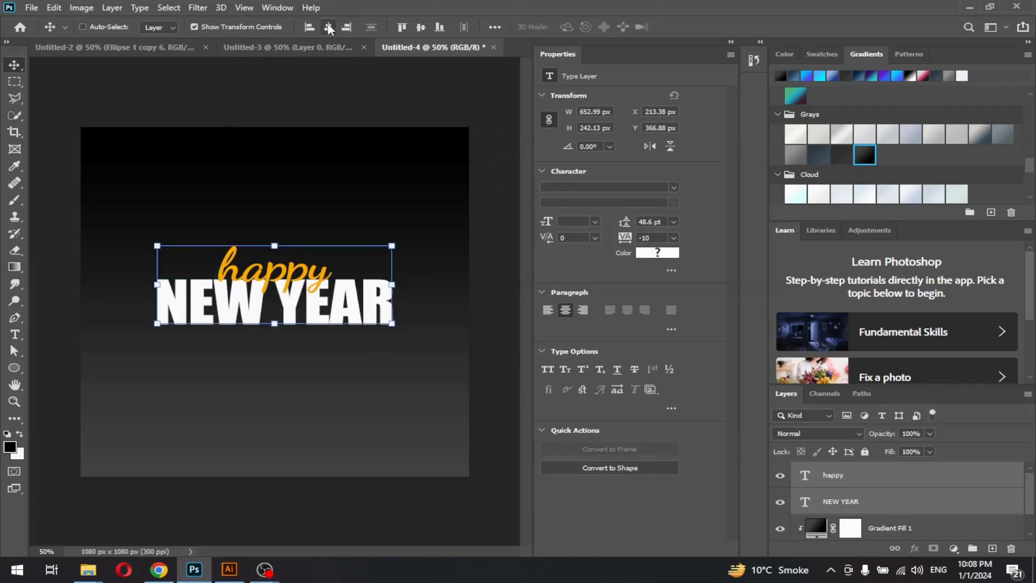
Add a Drop Shadow layer effect to the happy layer
{"action": "left_click", "coordinate": [859, 484]}
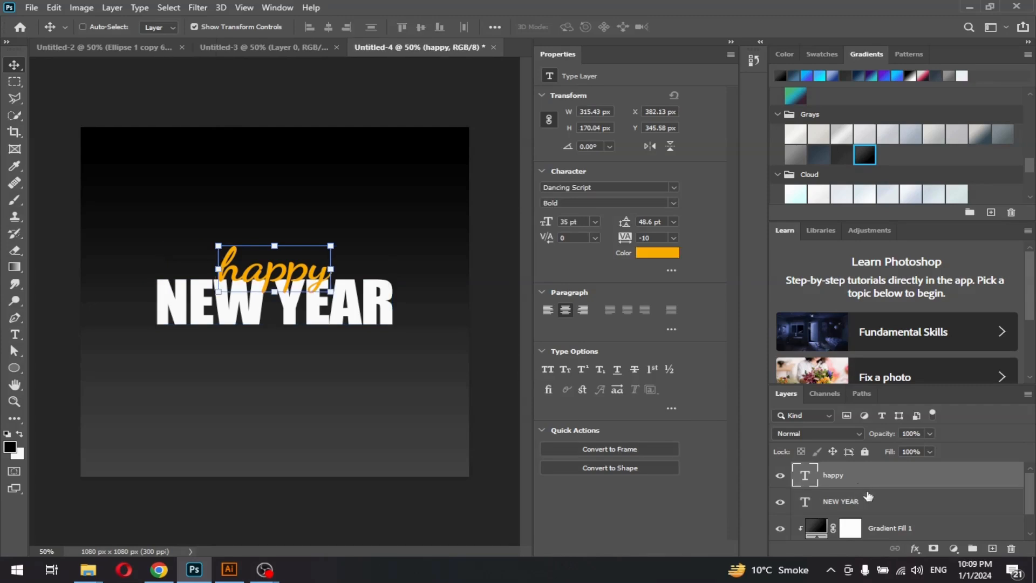
{"action": "left_click", "coordinate": [915, 549]}
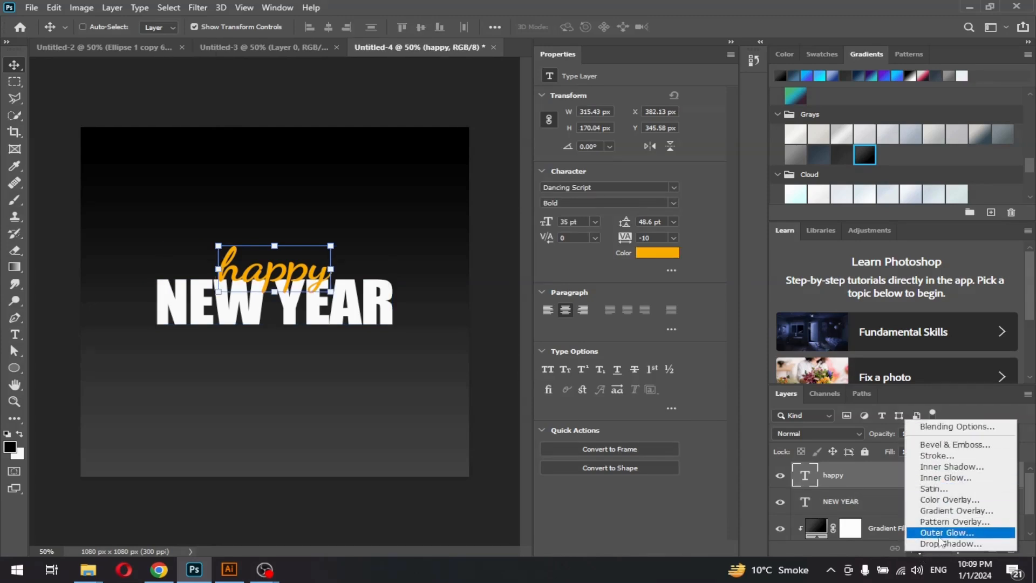
{"action": "left_click", "coordinate": [937, 545]}
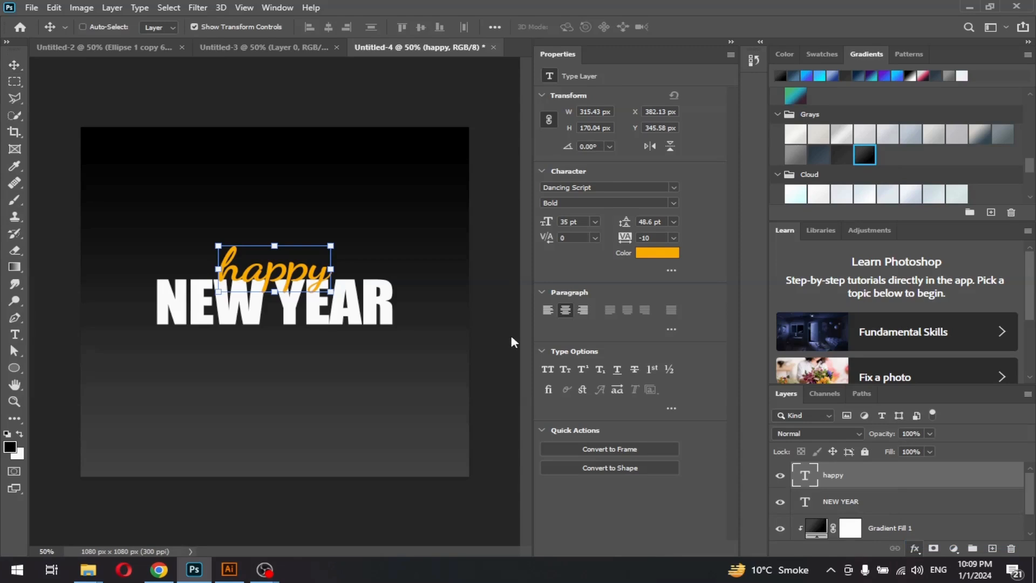
Zoom to 100% and make happy's drop shadow about 96% opaque with roughly 9 px distance
{"action": "key", "text": "ctrl+plus"}
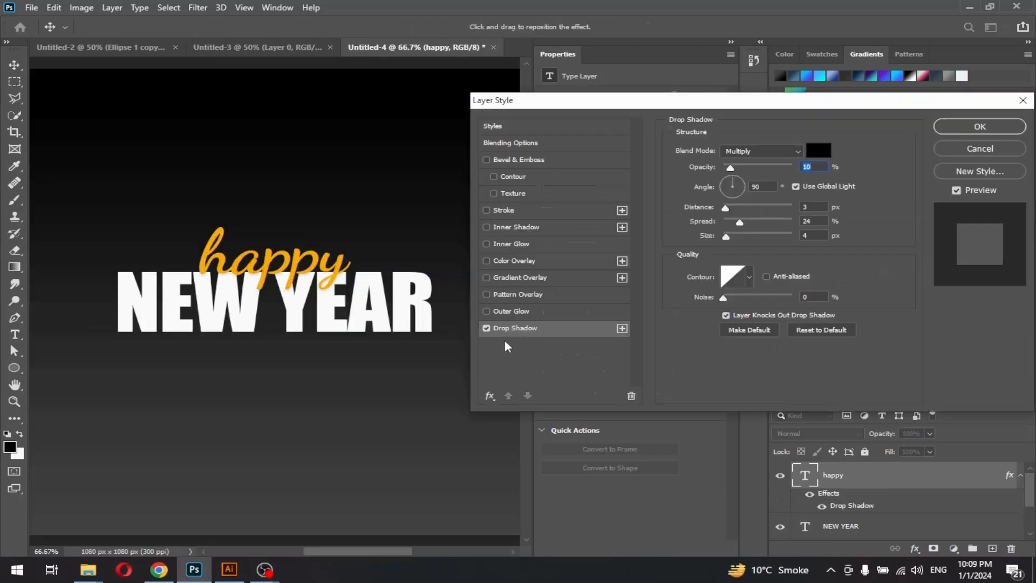
{"action": "key", "text": "ctrl+plus"}
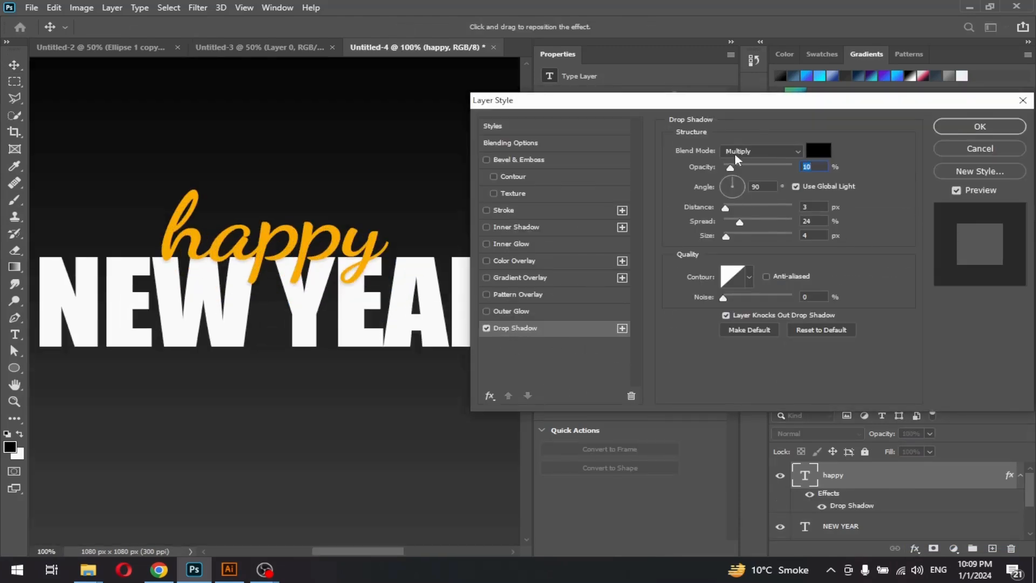
{"action": "left_click_drag", "start_coordinate": [728, 168], "coordinate": [741, 168]}
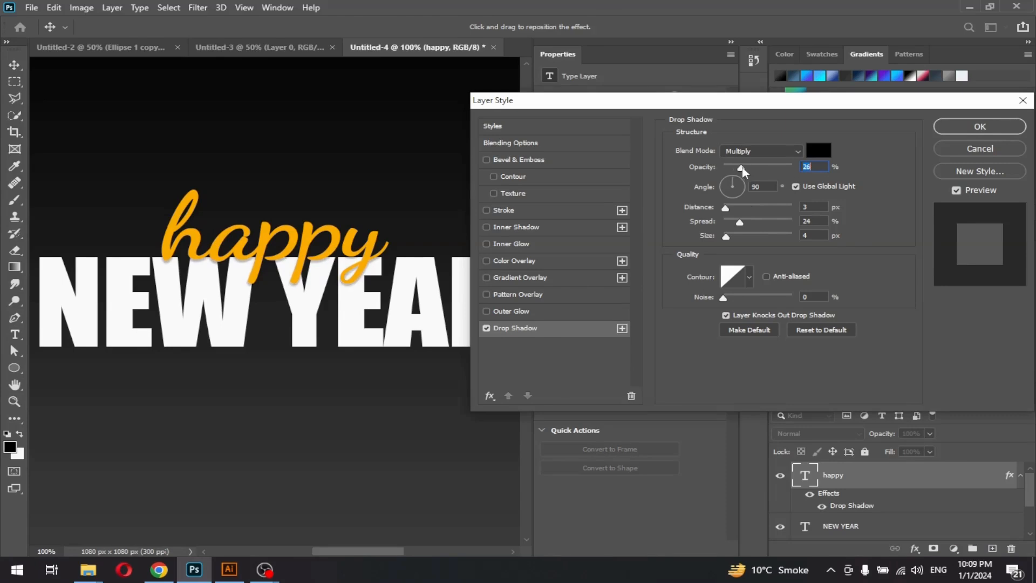
{"action": "left_click_drag", "start_coordinate": [726, 208], "coordinate": [731, 213]}
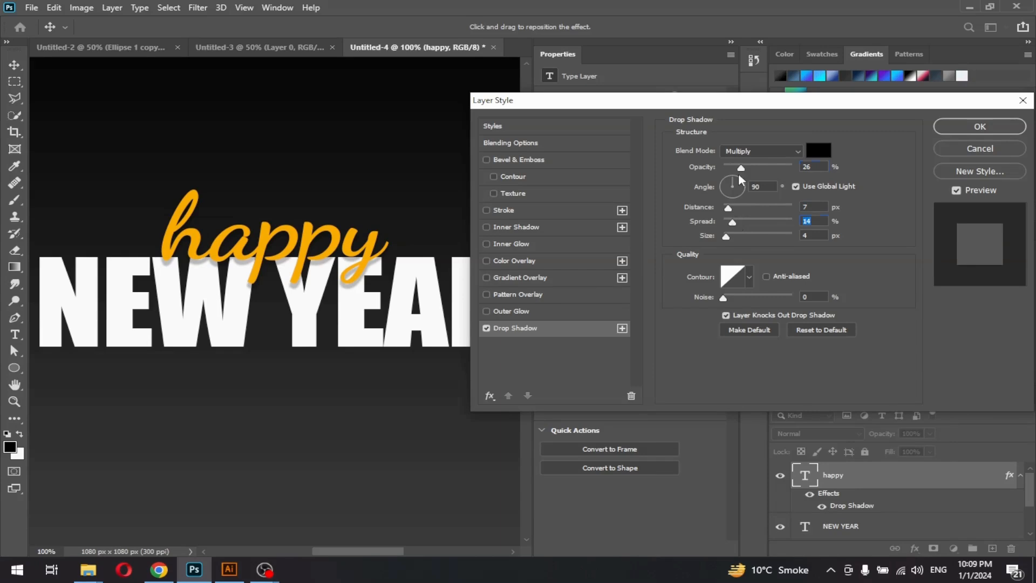
{"action": "left_click_drag", "start_coordinate": [740, 168], "coordinate": [791, 168]}
{"action": "left_click_drag", "start_coordinate": [728, 208], "coordinate": [730, 236]}
{"action": "left_click", "coordinate": [996, 133]}
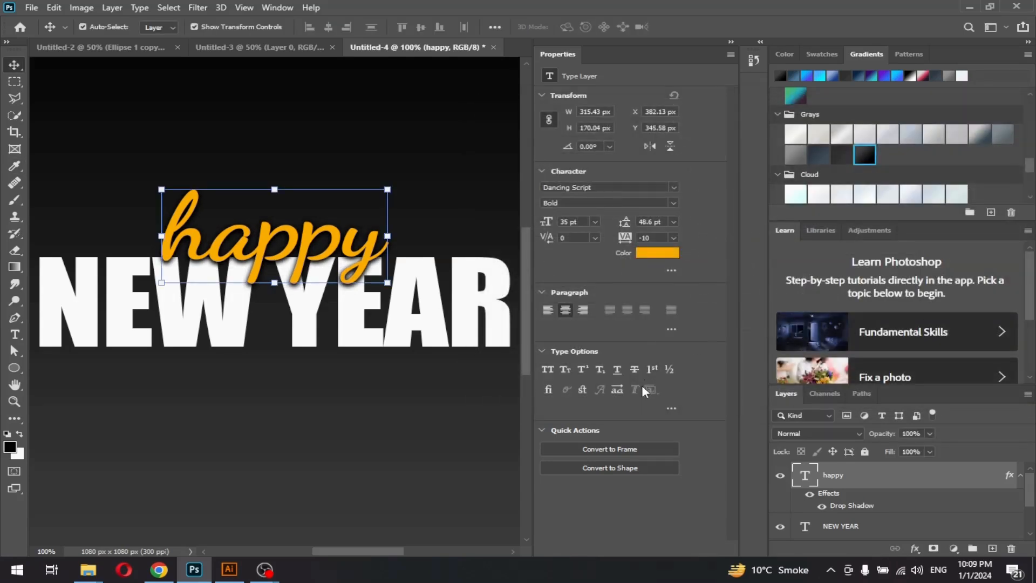
{"action": "key", "text": "ctrl+minus"}
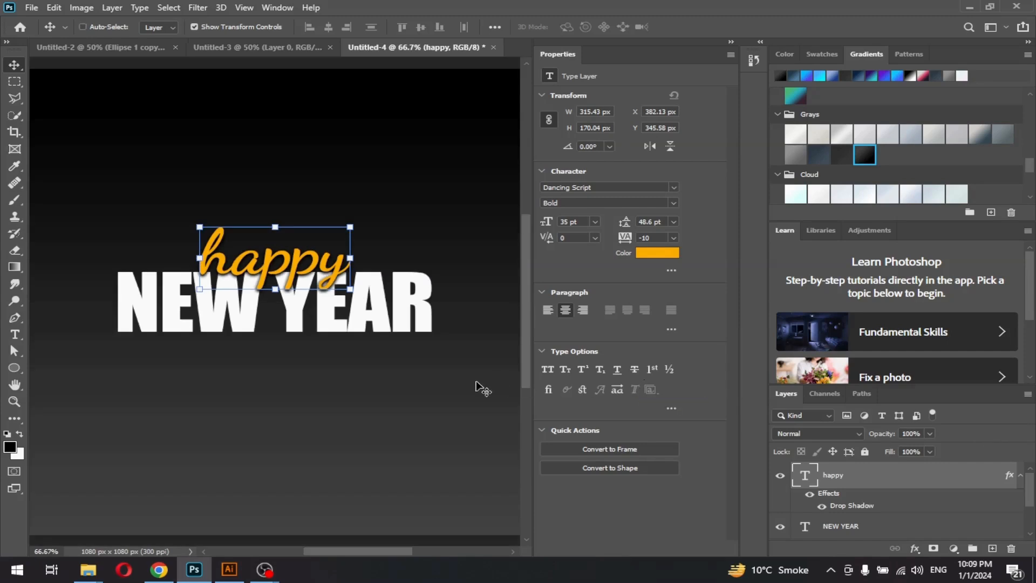
{"action": "scroll", "coordinate": [377, 358], "scroll_direction": "down", "scroll_amount": 1}
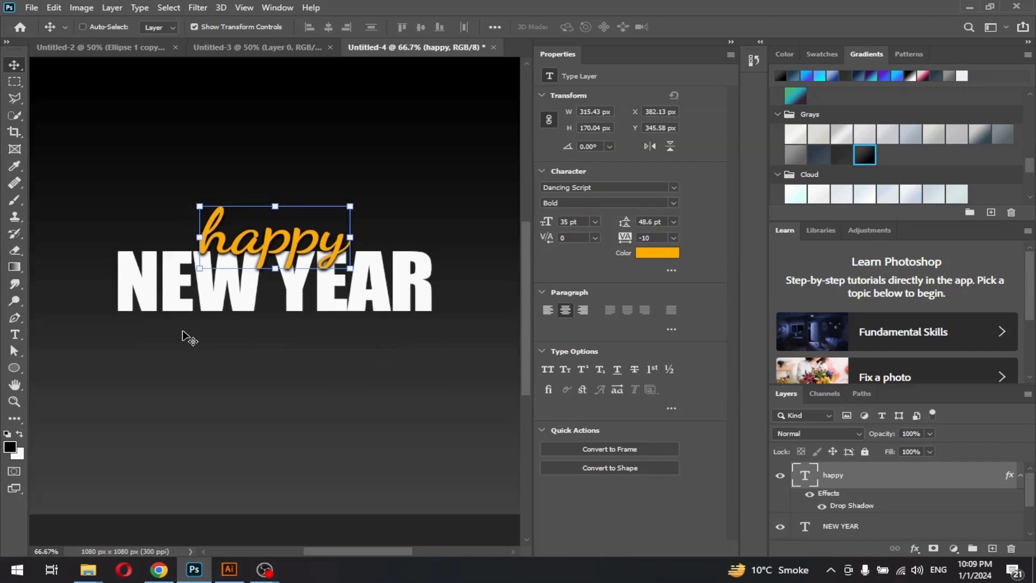
{"action": "scroll", "coordinate": [899, 478], "scroll_direction": "down", "scroll_amount": 3}
{"action": "scroll", "coordinate": [893, 479], "scroll_direction": "up", "scroll_amount": 3}
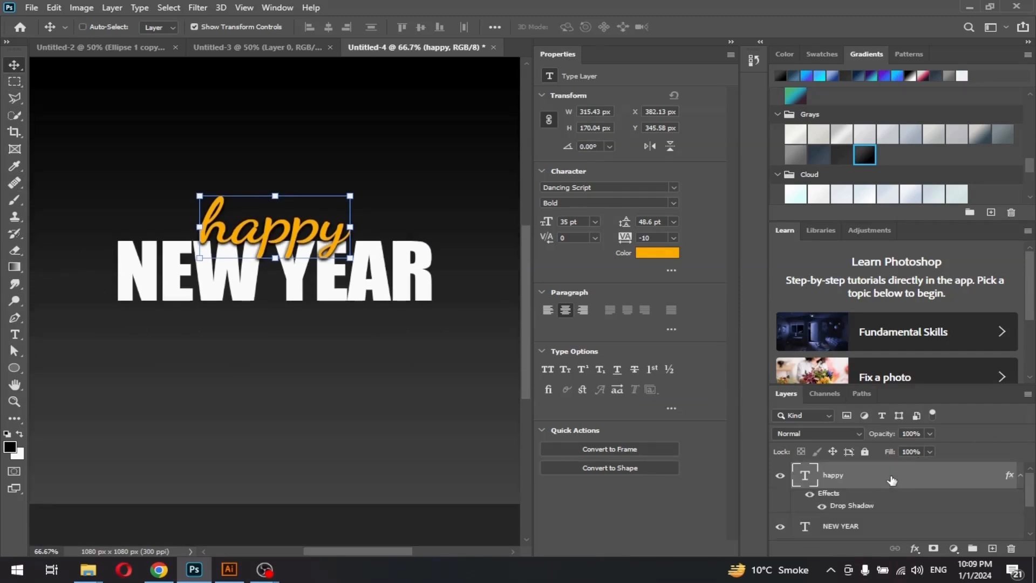
{"action": "left_click", "coordinate": [858, 527]}
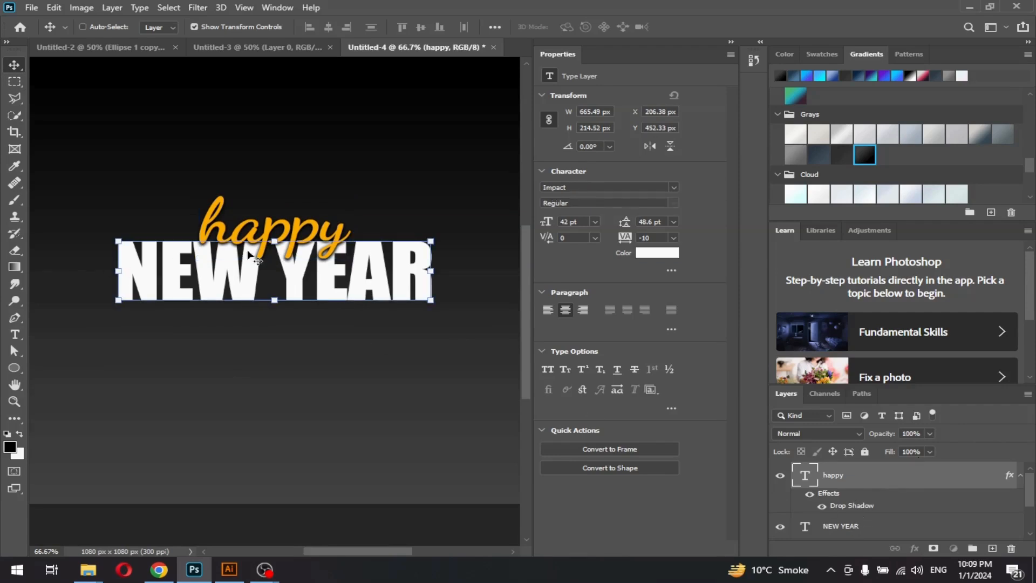
{"action": "left_click_drag", "start_coordinate": [329, 295], "coordinate": [330, 296]}
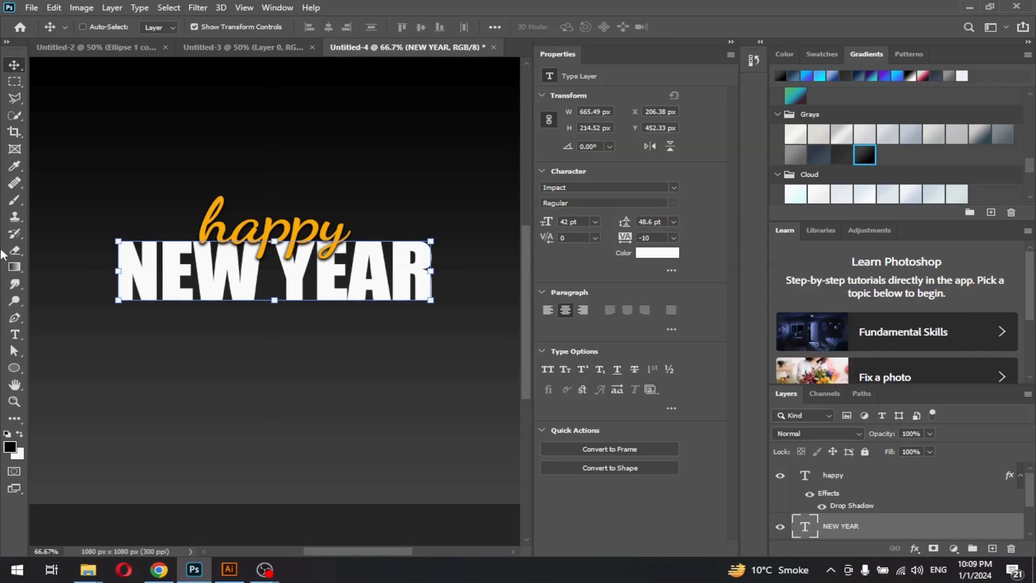
{"action": "left_click", "coordinate": [16, 335]}
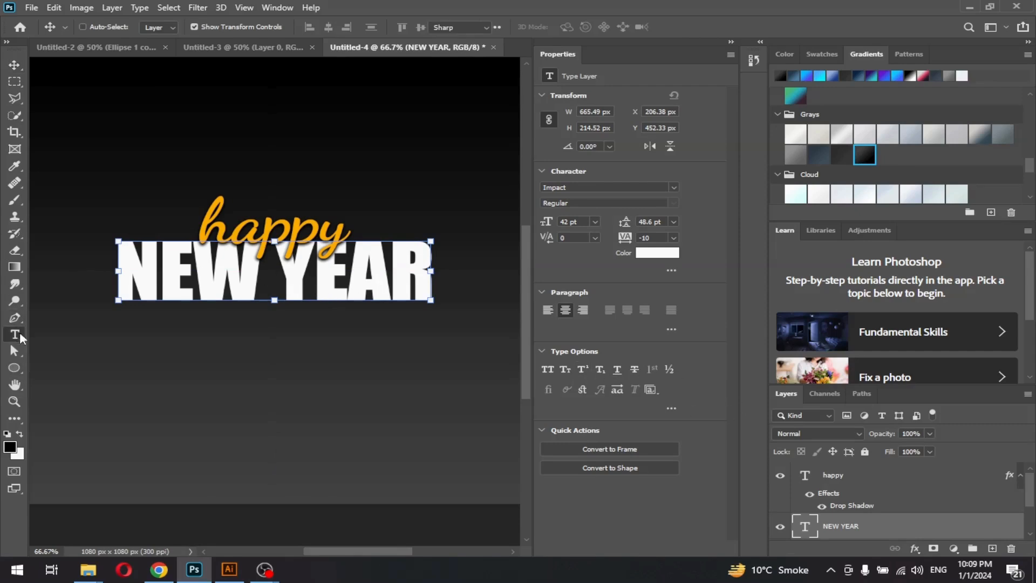
Alt-drag a copy of NEW YEAR below it and retype the copy as '2024'
{"action": "left_click", "coordinate": [14, 64]}
{"action": "left_click_drag", "start_coordinate": [173, 289], "coordinate": [175, 369]}
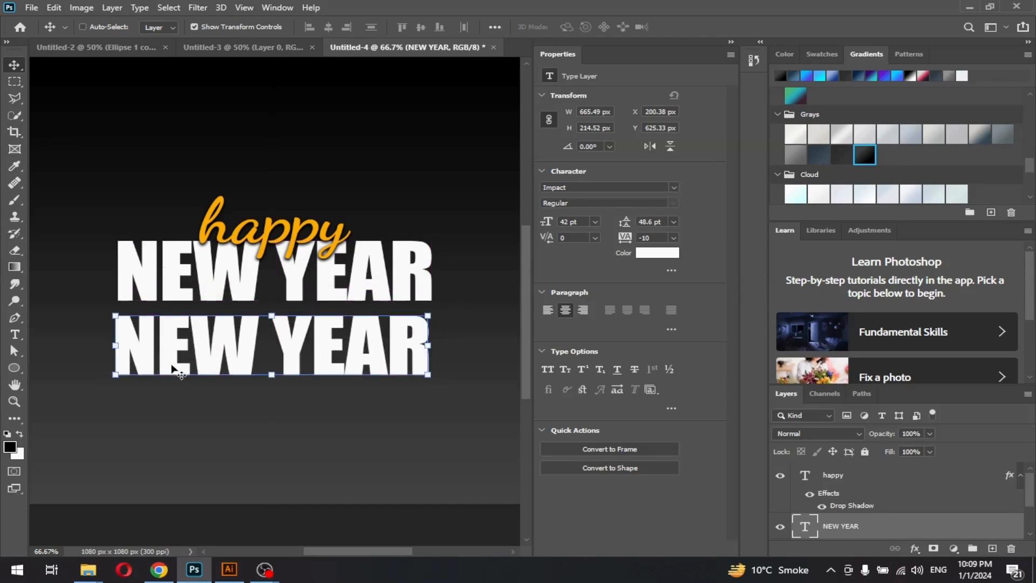
{"action": "left_click", "coordinate": [174, 367]}
{"action": "double_click", "coordinate": [173, 367]}
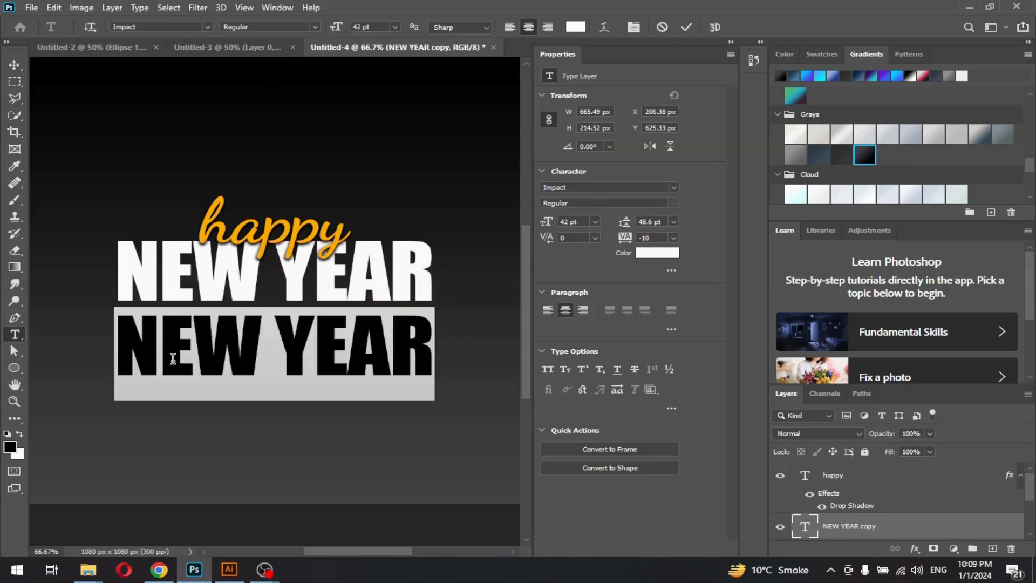
{"action": "key", "text": "BackSpace"}
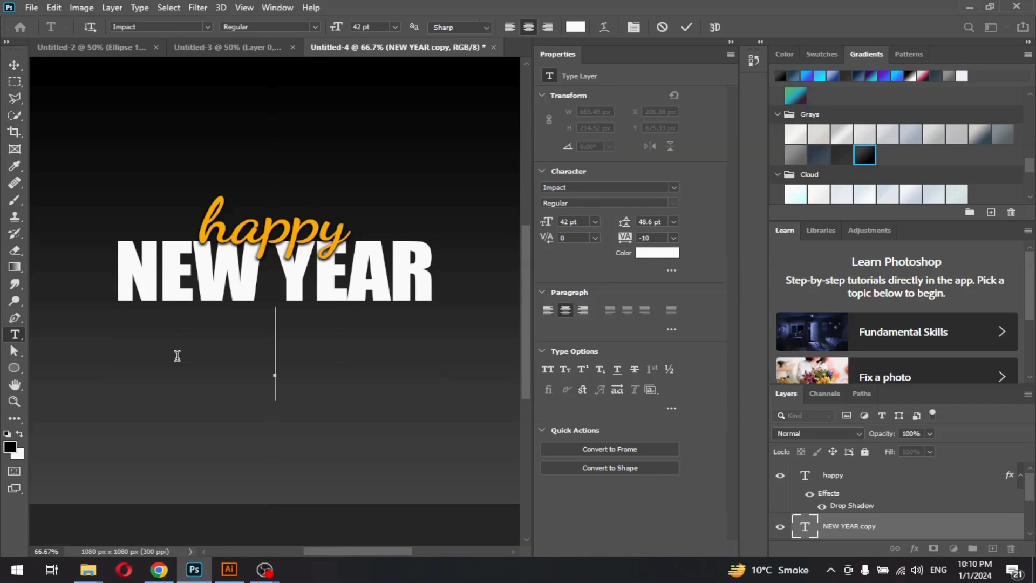
{"action": "type", "text": "2024"}
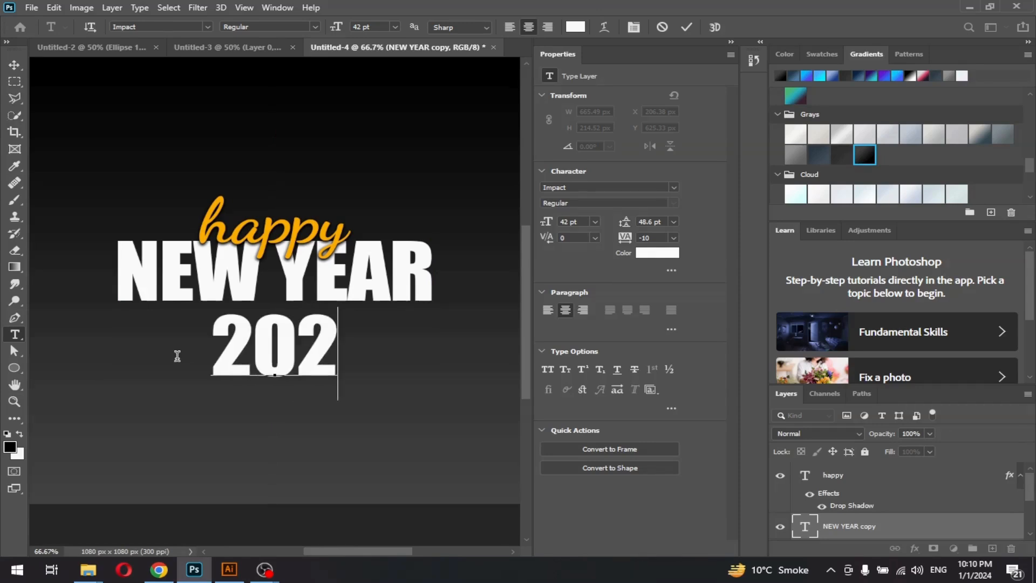
{"action": "left_click", "coordinate": [16, 64]}
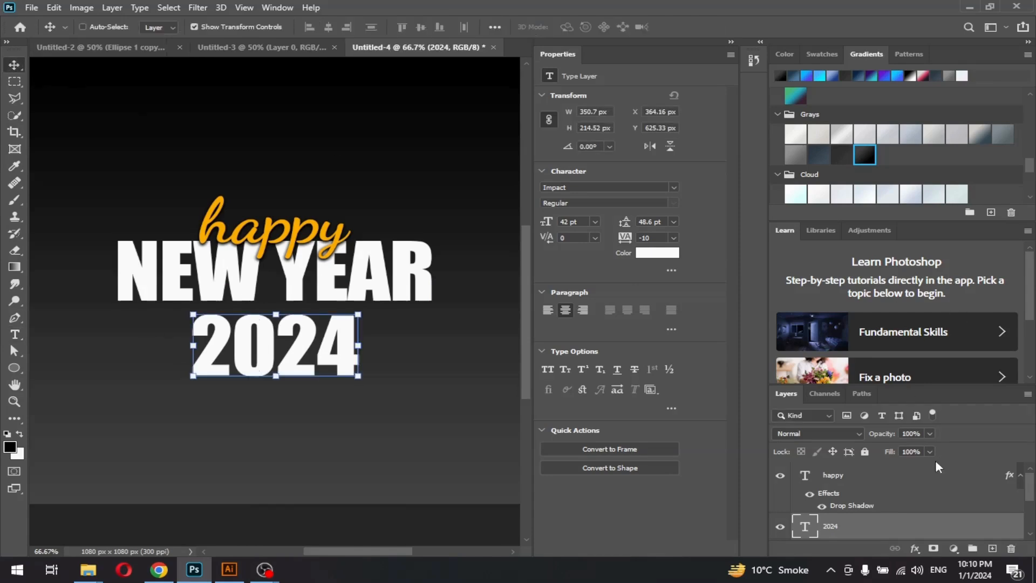
Resize 2024 to 98 pt and place it directly beneath NEW YEAR
{"action": "left_click_drag", "start_coordinate": [546, 221], "coordinate": [601, 217]}
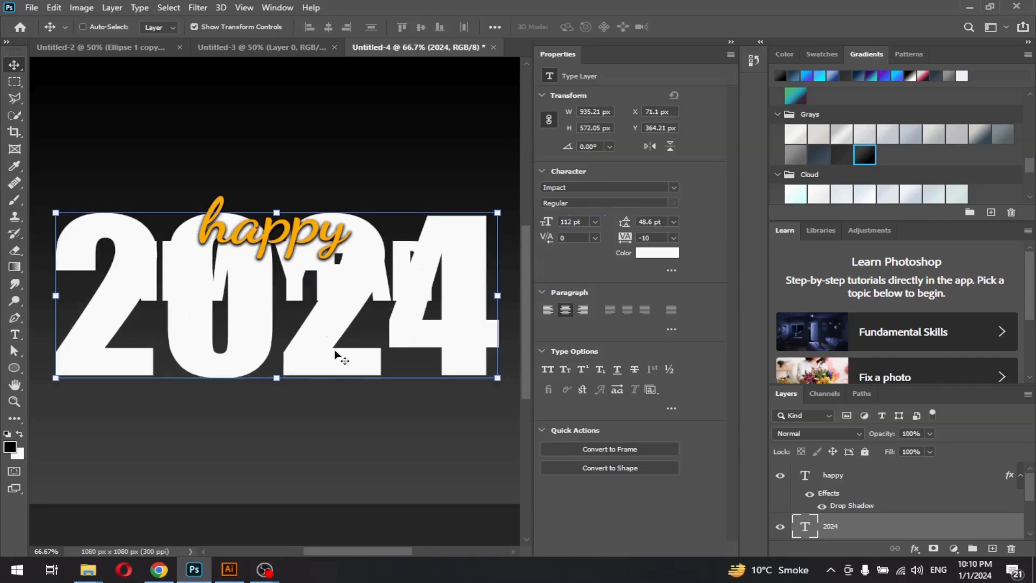
{"action": "key", "text": "ctrl+minus"}
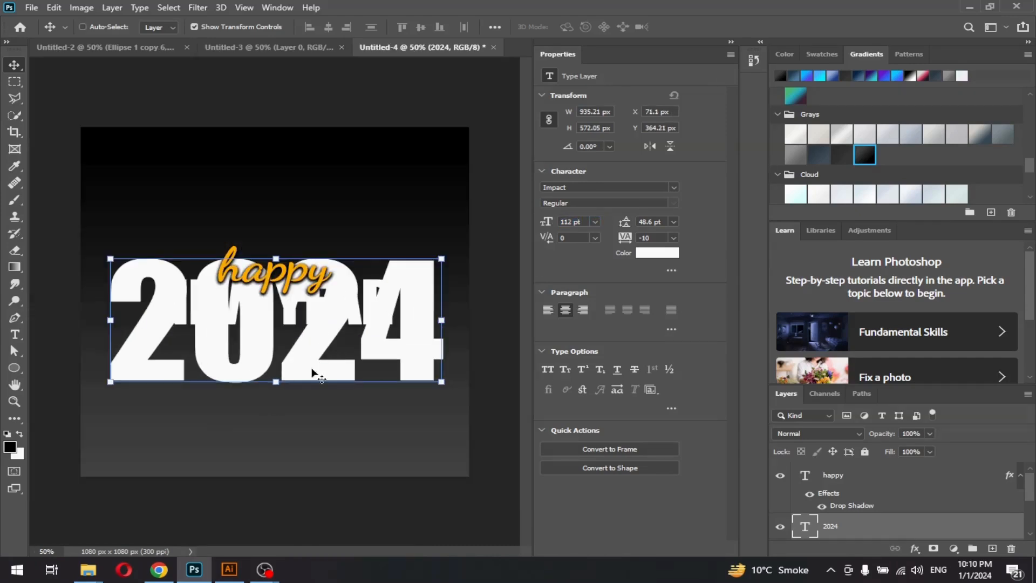
{"action": "left_click_drag", "start_coordinate": [556, 223], "coordinate": [542, 224]}
{"action": "left_click_drag", "start_coordinate": [358, 371], "coordinate": [356, 416]}
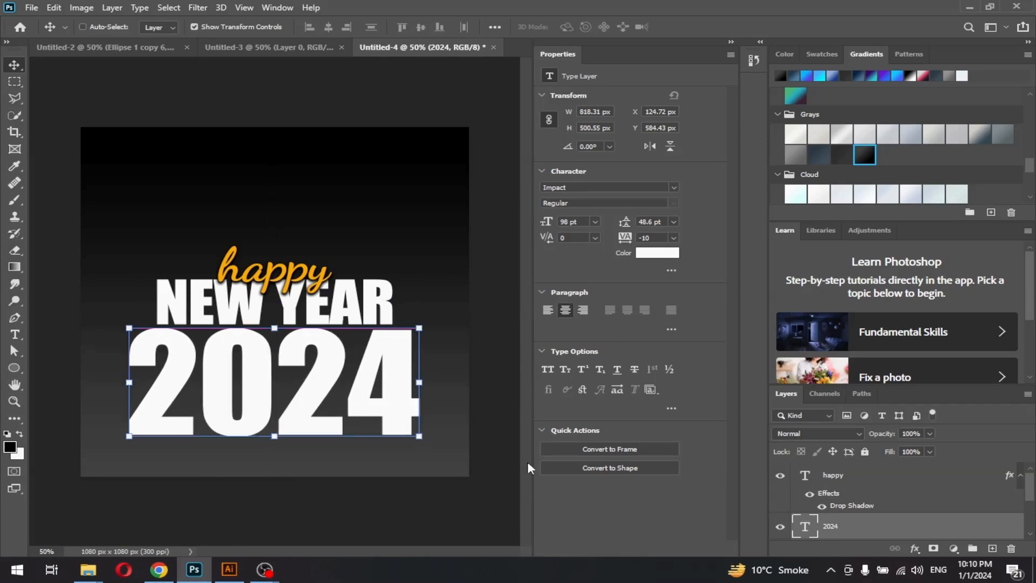
Select the happy, NEW YEAR and 2024 layers together and shift them slightly
{"action": "left_click", "coordinate": [844, 486], "text": "shift"}
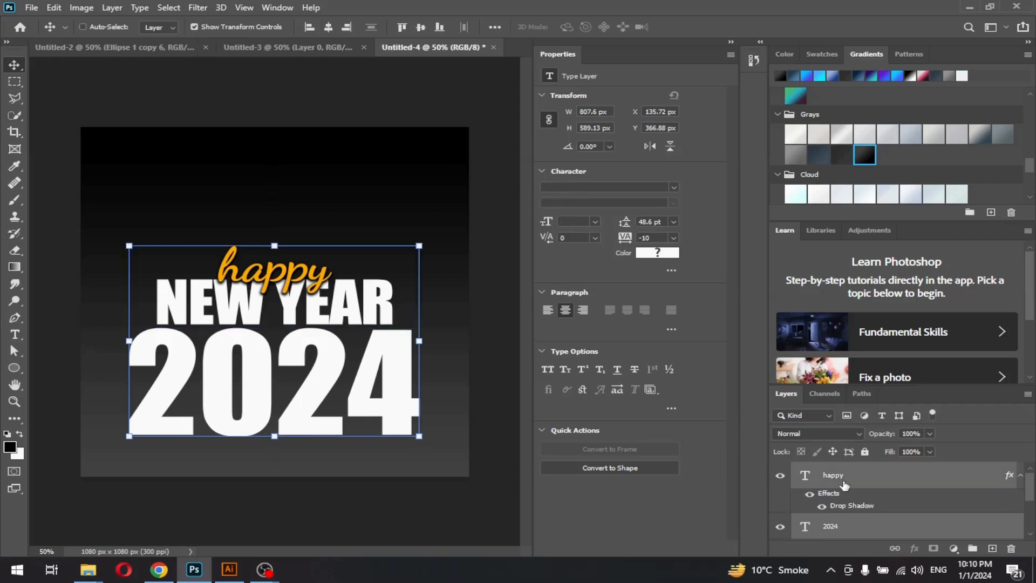
{"action": "scroll", "coordinate": [845, 485], "scroll_direction": "down", "scroll_amount": 2}
{"action": "scroll", "coordinate": [846, 485], "scroll_direction": "up", "scroll_amount": 2}
{"action": "scroll", "coordinate": [845, 487], "scroll_direction": "down", "scroll_amount": 2}
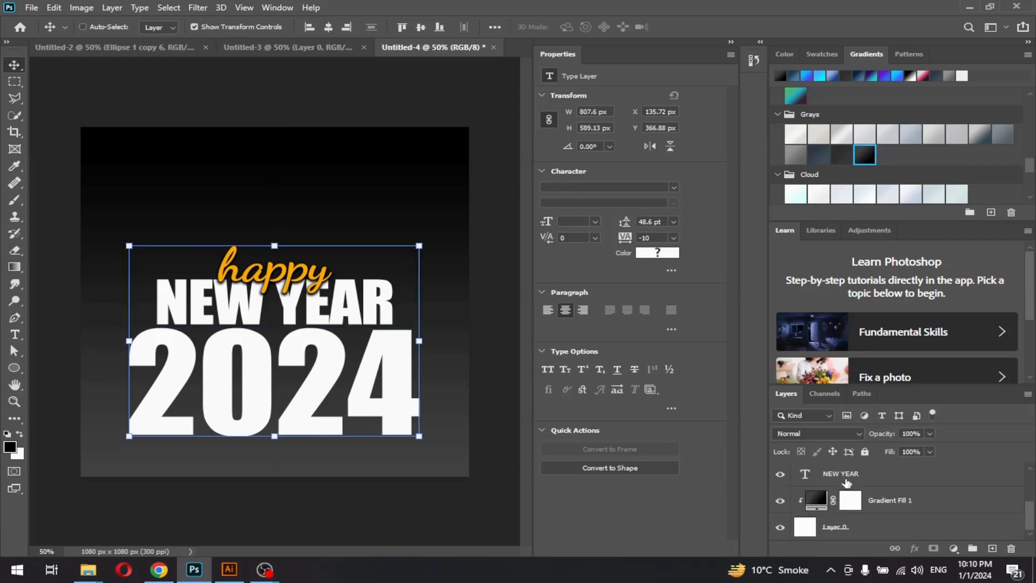
{"action": "left_click", "coordinate": [845, 482]}
{"action": "scroll", "coordinate": [846, 480], "scroll_direction": "up", "scroll_amount": 3}
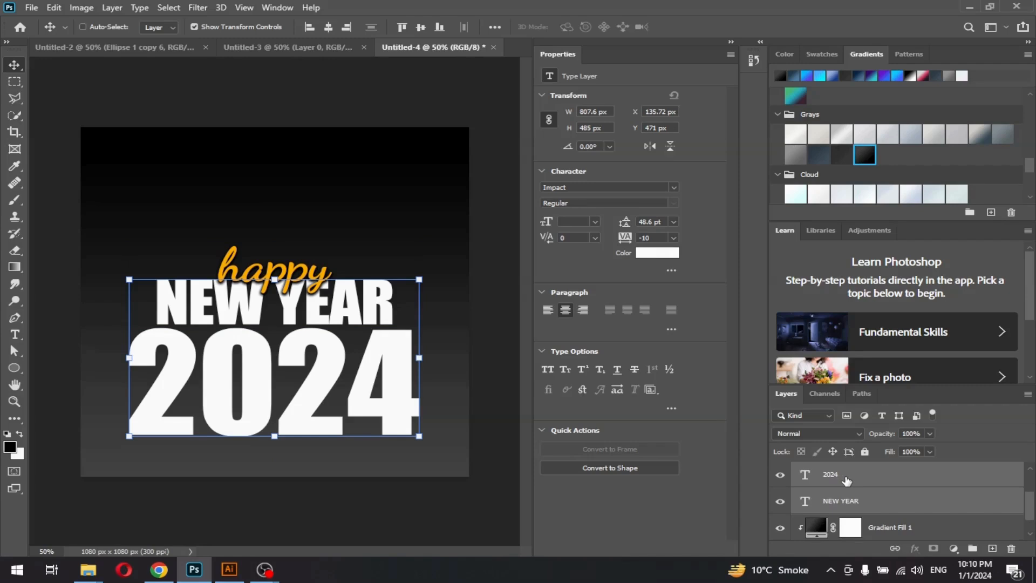
{"action": "left_click", "coordinate": [846, 479], "text": "shift"}
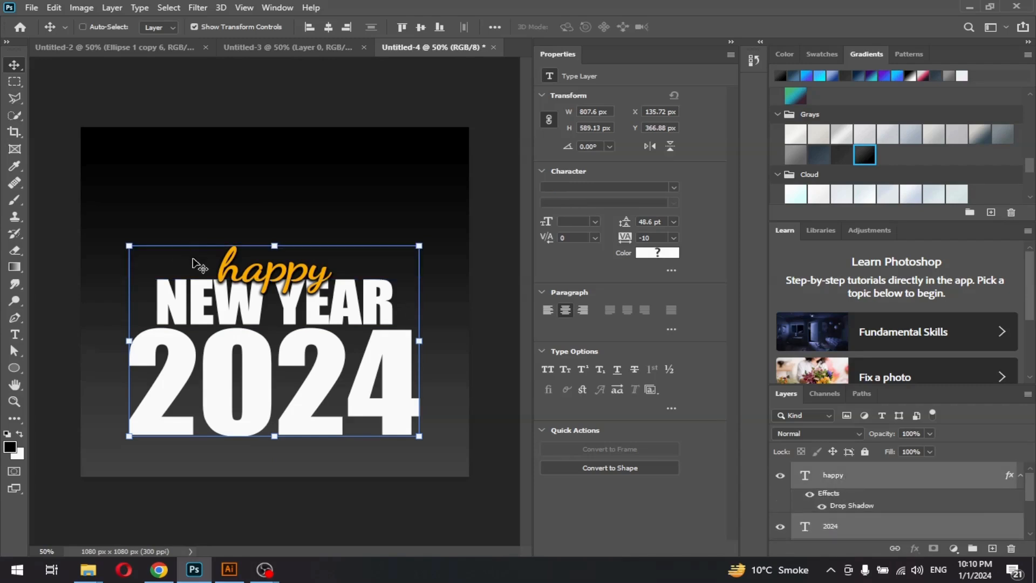
{"action": "left_click_drag", "start_coordinate": [338, 374], "coordinate": [332, 368]}
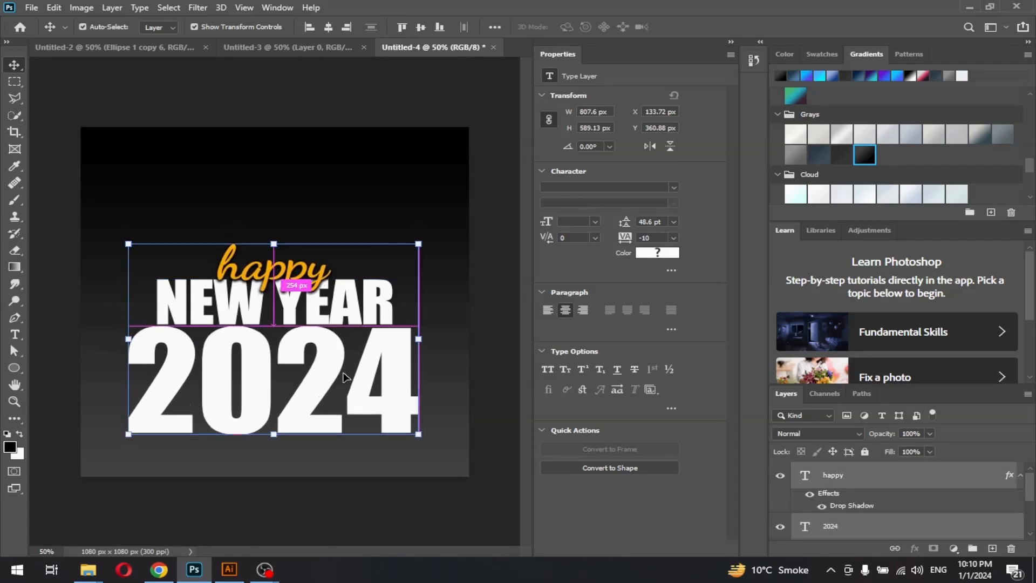
Reselect the three title layers and drag the block up from Y 366.88 to 245.88 px
{"action": "left_click", "coordinate": [820, 480]}
{"action": "scroll", "coordinate": [863, 513], "scroll_direction": "down", "scroll_amount": 3}
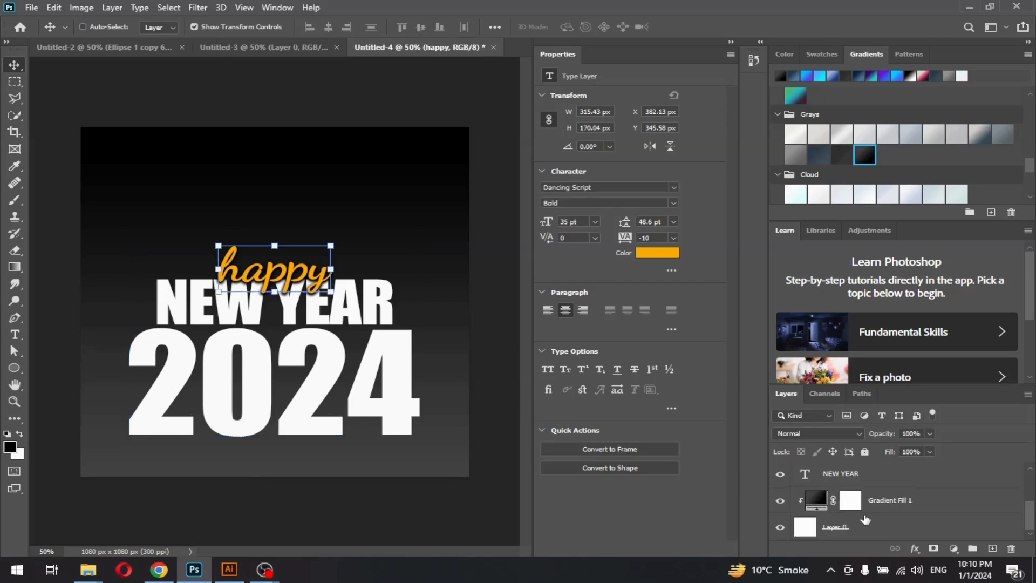
{"action": "left_click", "coordinate": [860, 482], "text": "shift"}
{"action": "scroll", "coordinate": [860, 482], "scroll_direction": "up", "scroll_amount": 1}
{"action": "scroll", "coordinate": [860, 482], "scroll_direction": "up", "scroll_amount": 1}
{"action": "left_click_drag", "start_coordinate": [318, 372], "coordinate": [317, 334]}
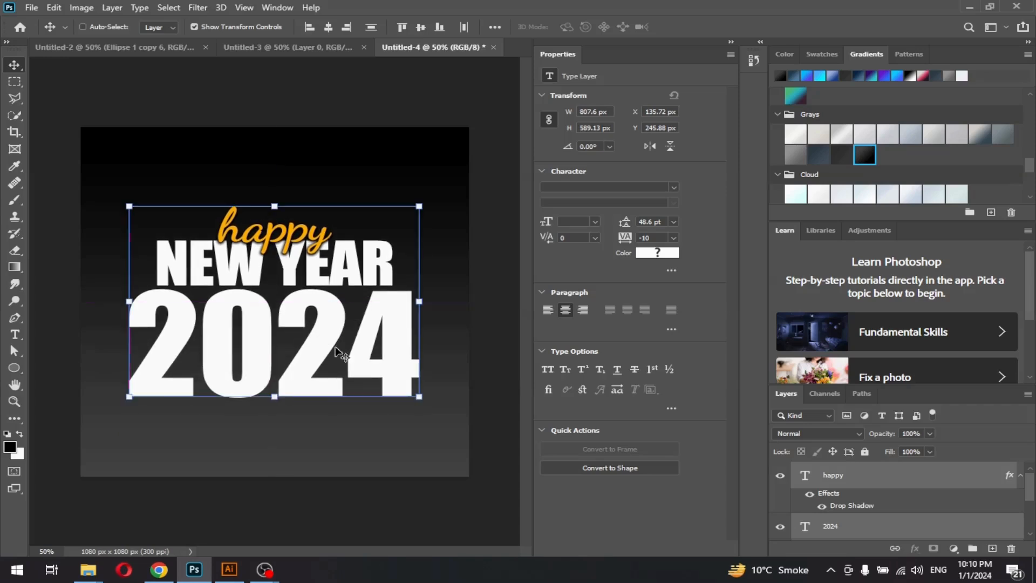
{"action": "left_click", "coordinate": [833, 478]}
{"action": "left_click", "coordinate": [831, 526]}
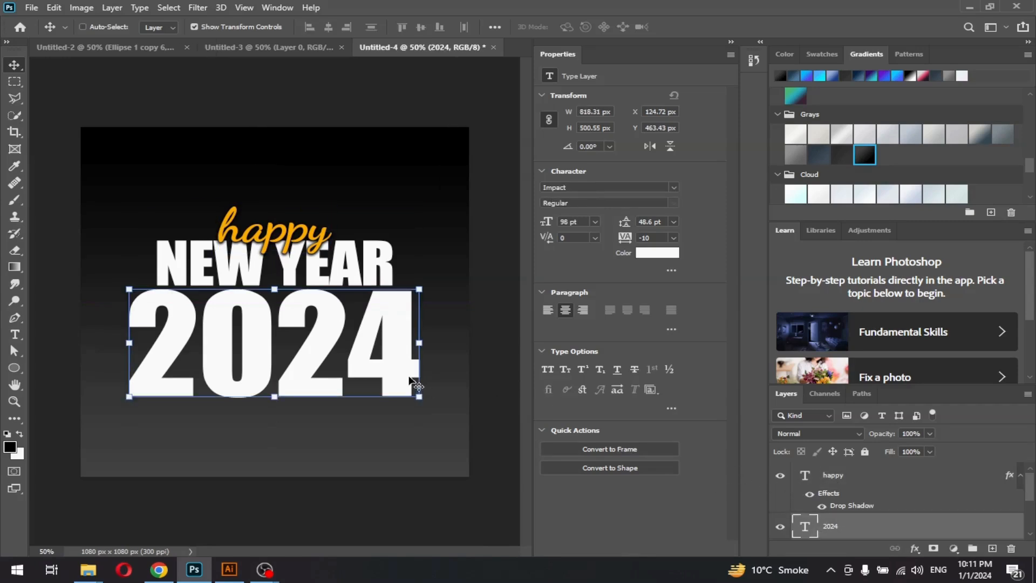
Nudge 2024 slightly left and give it a yellow Stroke about 3 px wide at 100% opacity
{"action": "left_click_drag", "start_coordinate": [313, 369], "coordinate": [312, 375]}
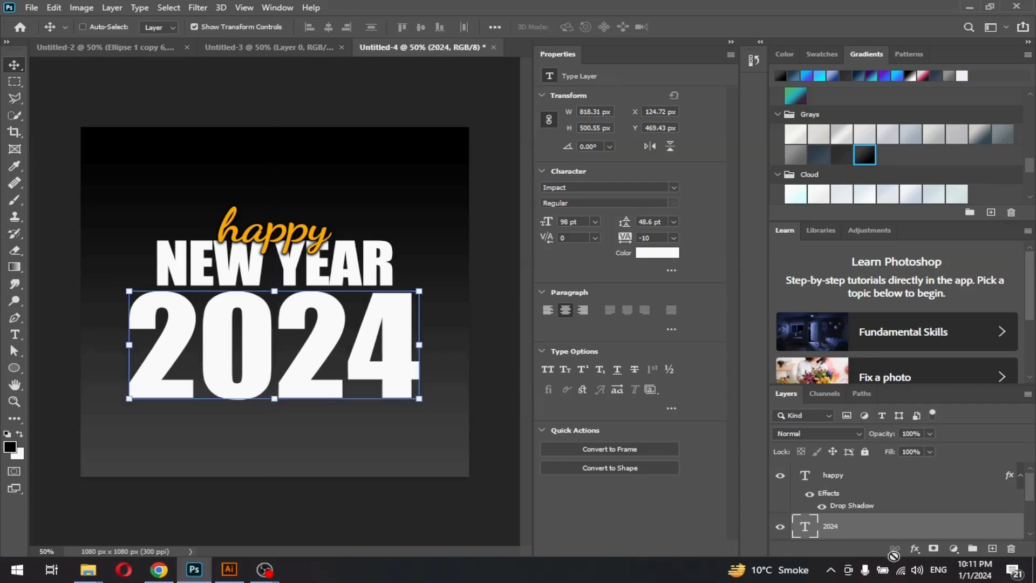
{"action": "left_click", "coordinate": [915, 549]}
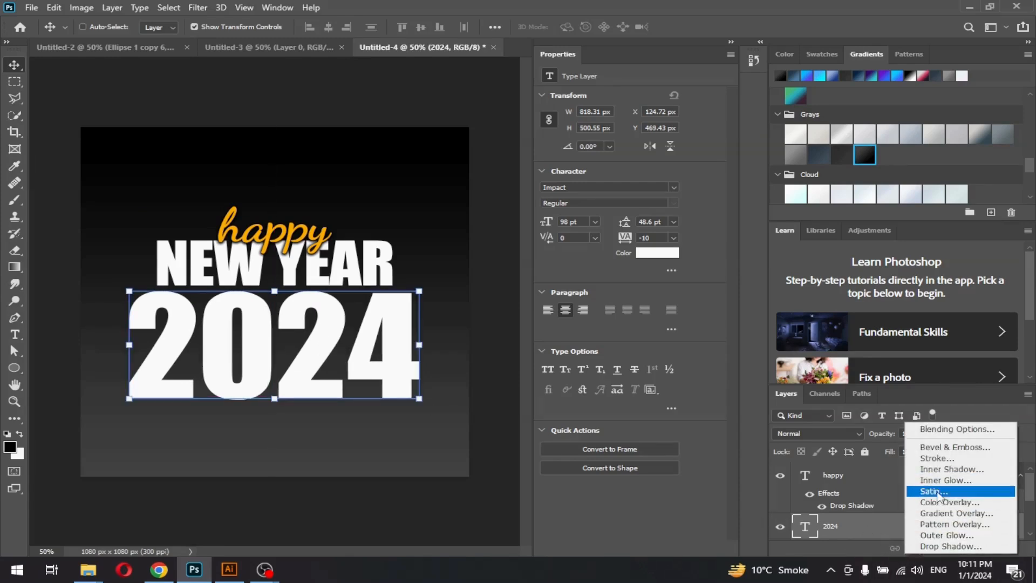
{"action": "left_click", "coordinate": [932, 459]}
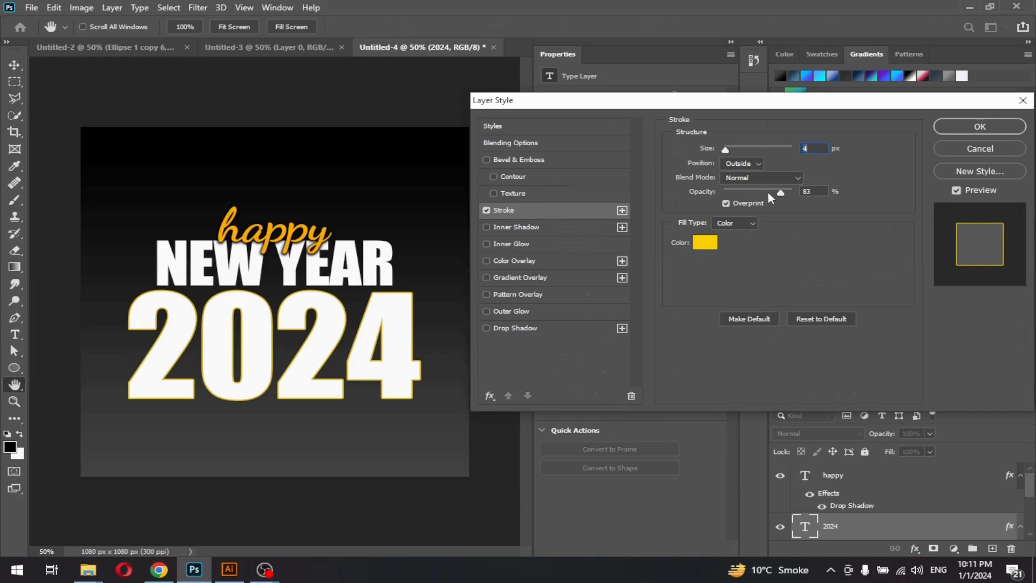
{"action": "left_click_drag", "start_coordinate": [780, 191], "coordinate": [814, 189]}
{"action": "left_click_drag", "start_coordinate": [726, 149], "coordinate": [727, 155]}
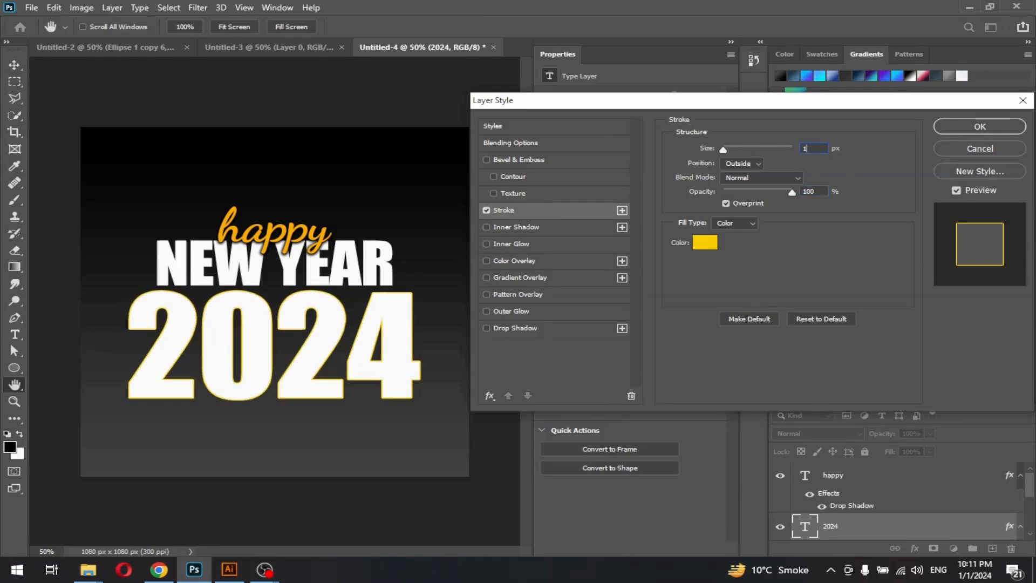
{"action": "key", "text": "Escape"}
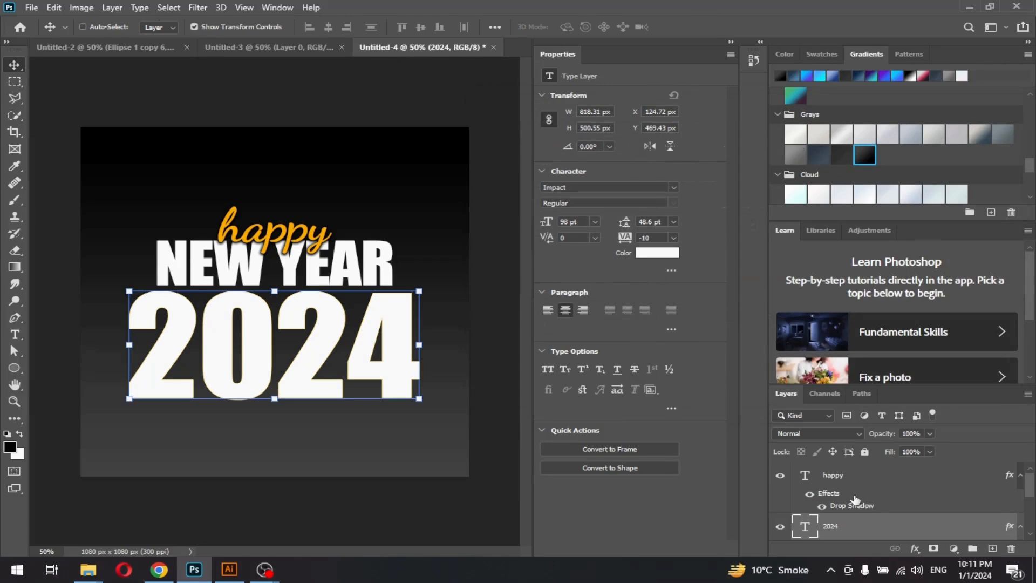
{"action": "left_click", "coordinate": [915, 548]}
{"action": "left_click", "coordinate": [936, 454]}
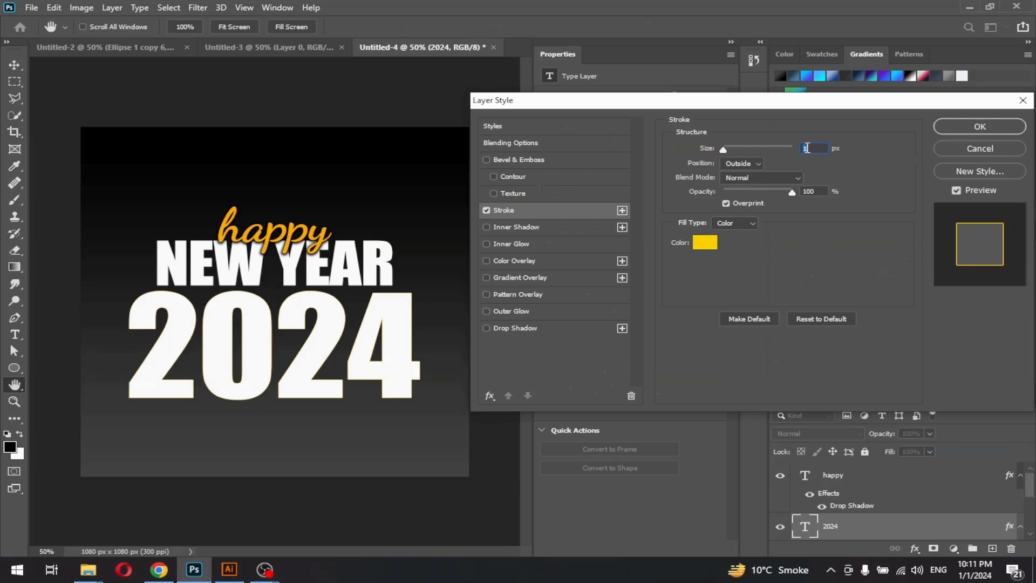
{"action": "key", "text": "Up"}
{"action": "key", "text": "Up"}
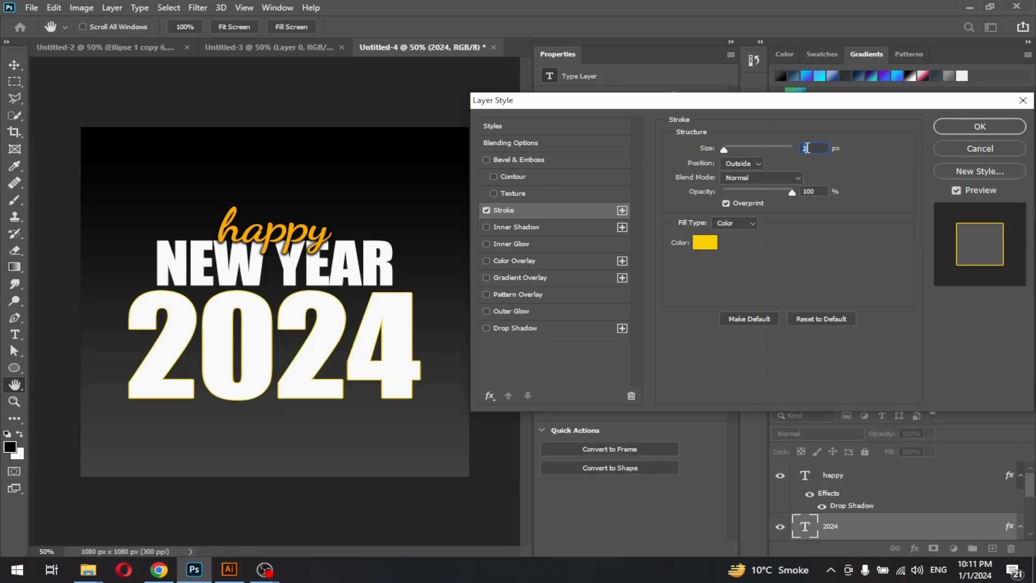
{"action": "key", "text": "Return"}
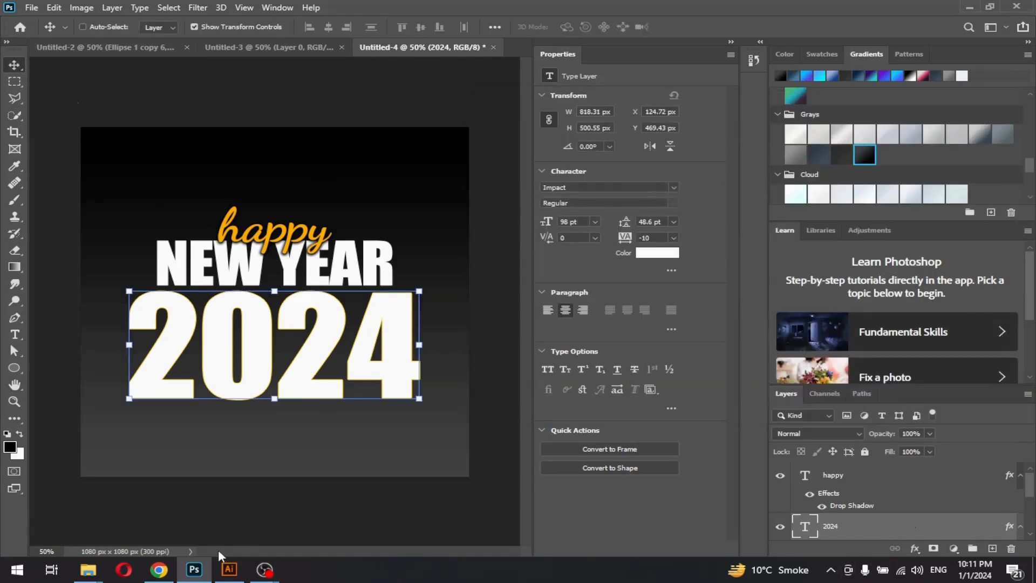
Select the left and right confetti groups in Illustrator's 18781 [Converted].eps, then return to Photoshop
{"action": "left_click", "coordinate": [229, 571]}
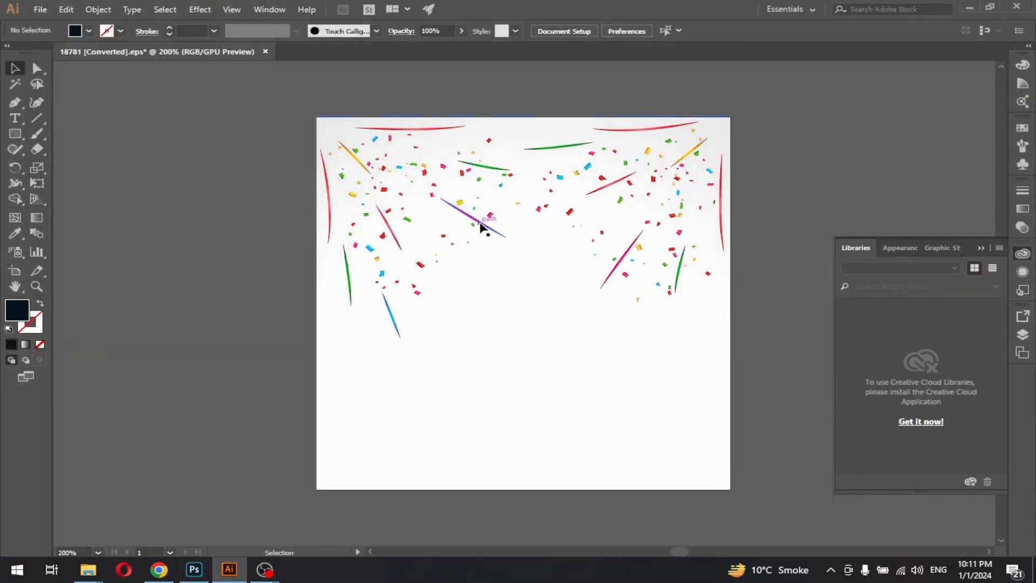
{"action": "left_click", "coordinate": [481, 226]}
{"action": "key", "text": "a"}
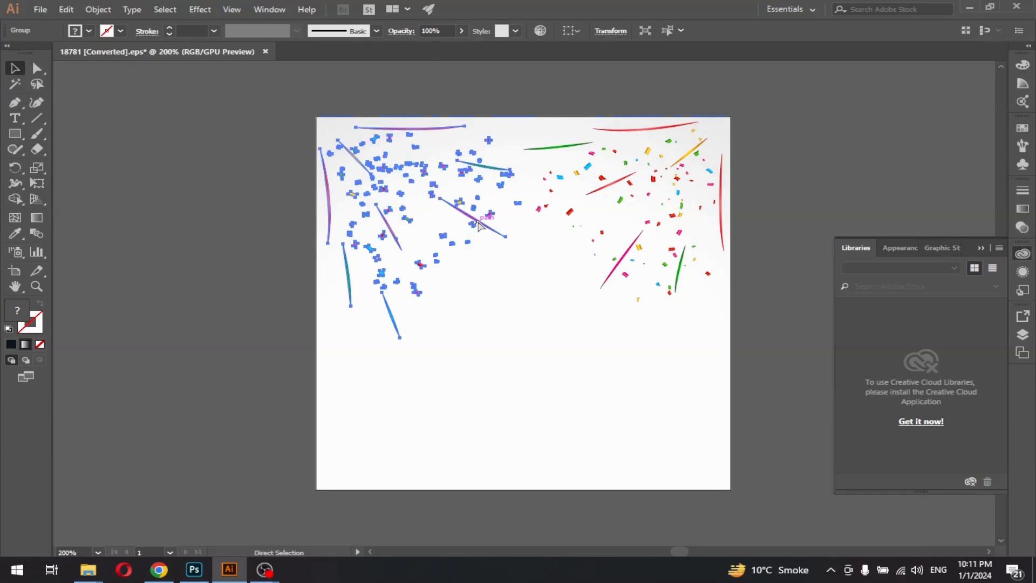
{"action": "key", "text": "v"}
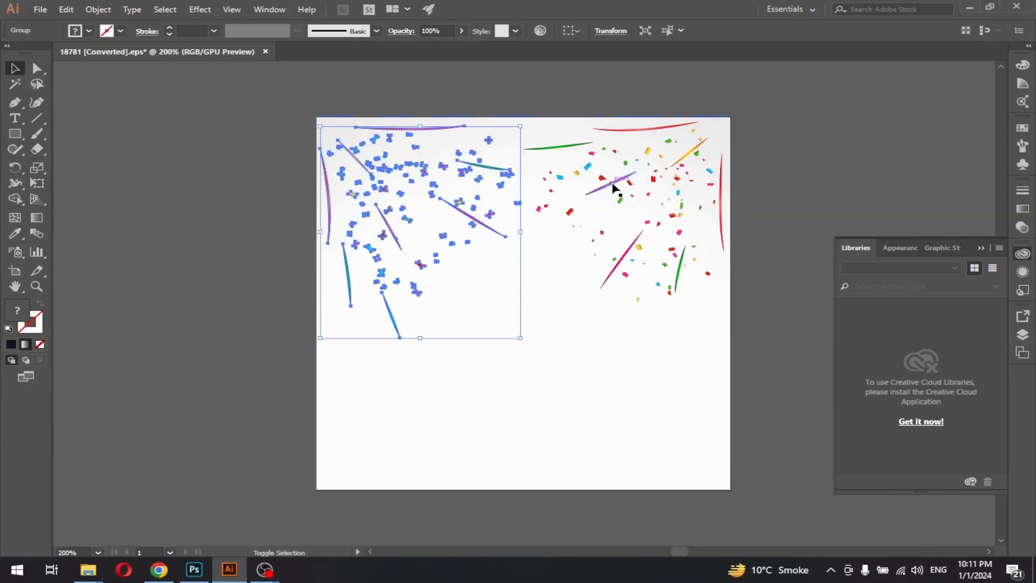
{"action": "left_click", "coordinate": [612, 186], "text": "shift"}
{"action": "key", "text": "a"}
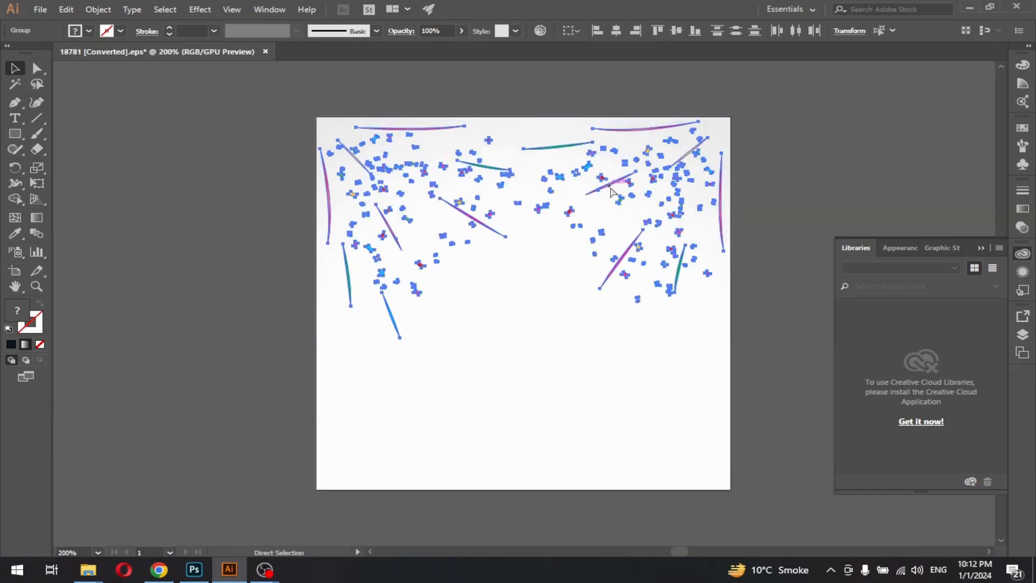
{"action": "key", "text": "v"}
{"action": "left_click", "coordinate": [158, 575]}
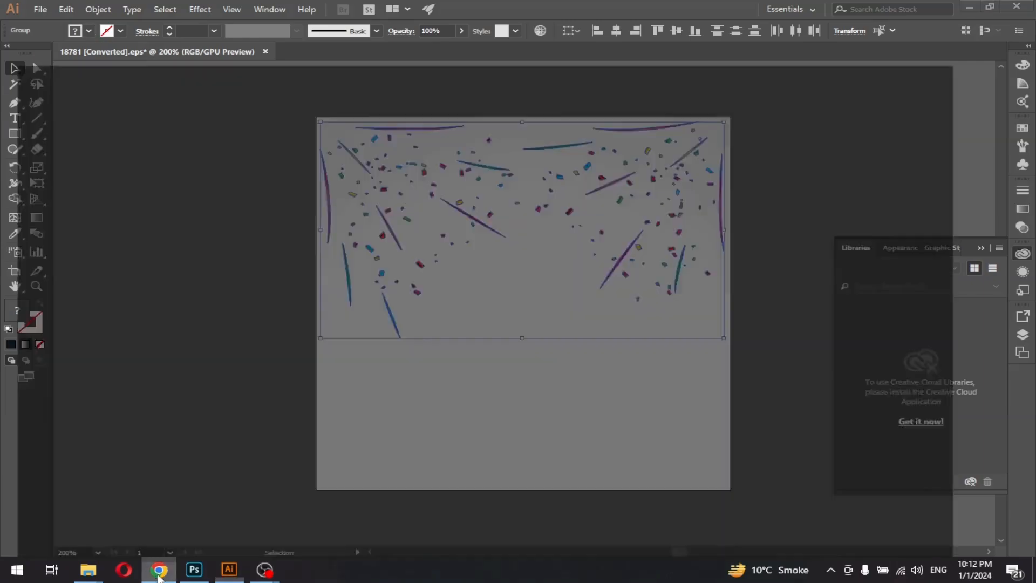
{"action": "left_click", "coordinate": [198, 576]}
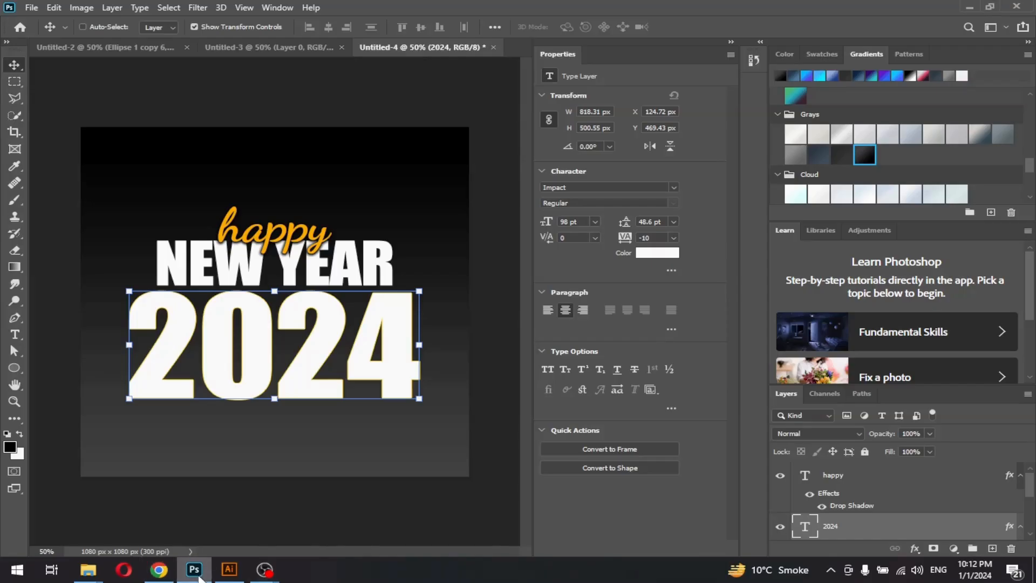
Paste the confetti as pixels above happy, stretch it across the poster's top, then view Untitled-2
{"action": "scroll", "coordinate": [867, 523], "scroll_direction": "down", "scroll_amount": 5}
{"action": "scroll", "coordinate": [867, 527], "scroll_direction": "up", "scroll_amount": 5}
{"action": "left_click", "coordinate": [846, 474]}
{"action": "key", "text": "ctrl+v"}
{"action": "left_click", "coordinate": [579, 157]}
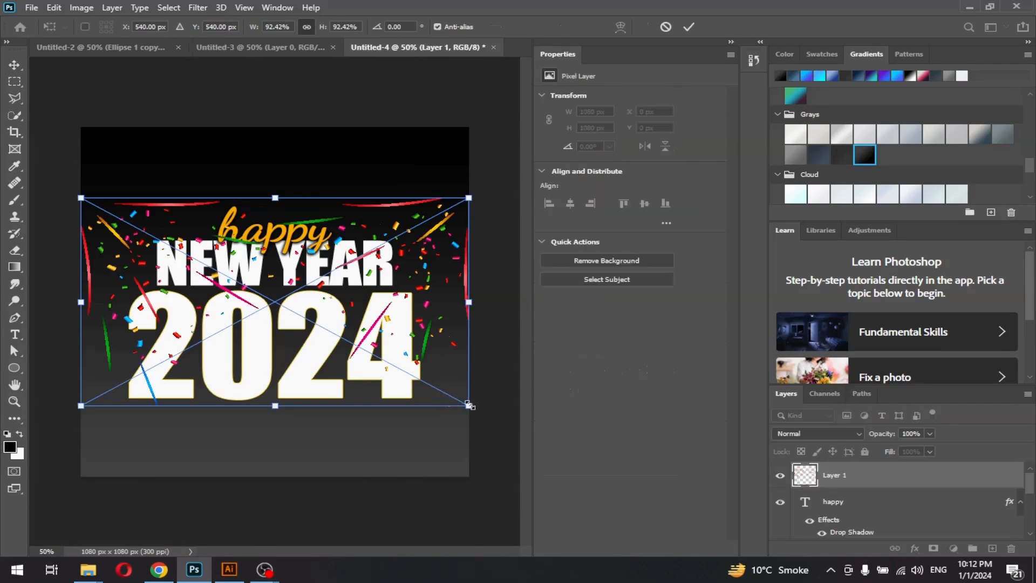
{"action": "left_click_drag", "start_coordinate": [471, 405], "coordinate": [468, 401]}
{"action": "left_click_drag", "start_coordinate": [425, 334], "coordinate": [431, 263]}
{"action": "mouse_move", "coordinate": [468, 326]}
{"action": "left_mouse_down"}
{"action": "mouse_move", "coordinate": [477, 332]}
{"action": "mouse_move", "coordinate": [469, 329]}
{"action": "left_mouse_up"}
{"action": "left_click", "coordinate": [689, 27]}
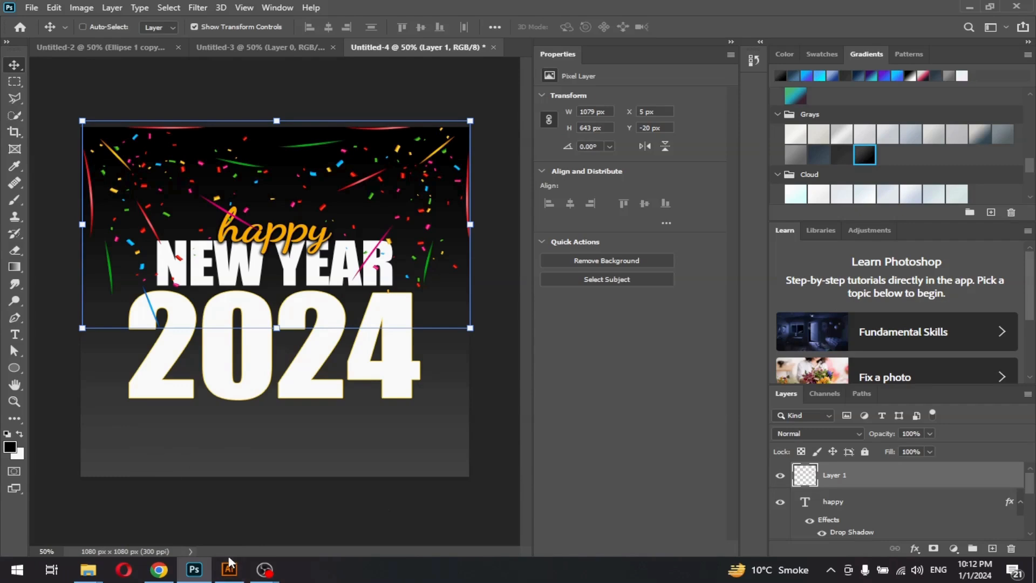
{"action": "left_click", "coordinate": [89, 46]}
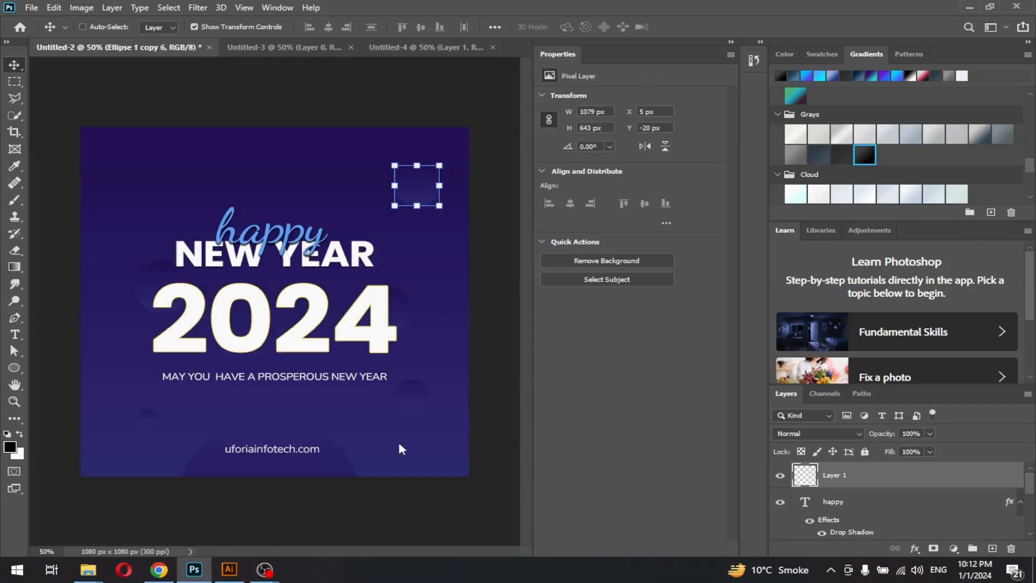
{"action": "double_click", "coordinate": [179, 382]}
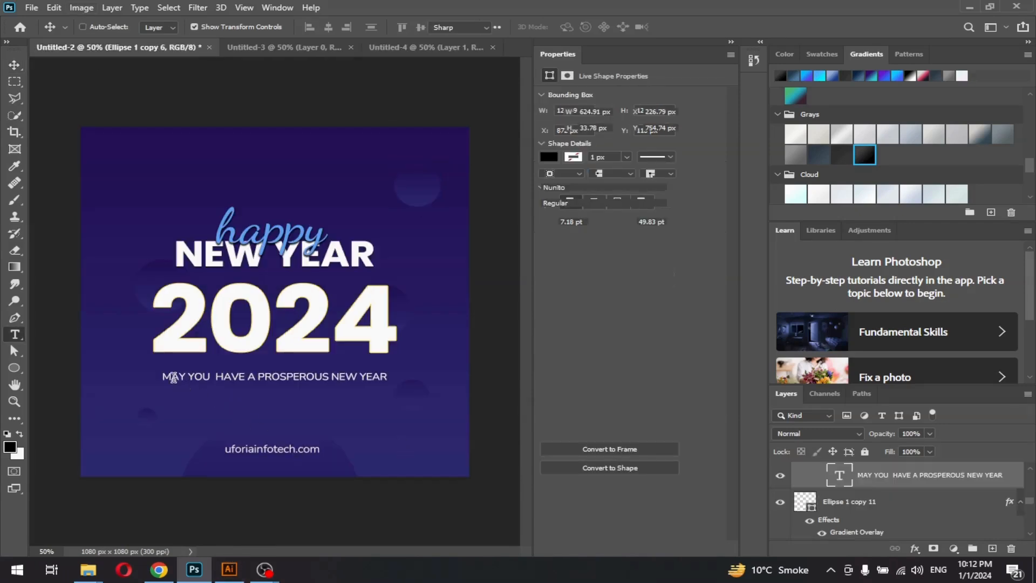
Round the tagline font size to 7 pt and select the poster's bottom background layer
{"action": "left_click_drag", "start_coordinate": [336, 27], "coordinate": [439, 50]}
{"action": "left_click", "coordinate": [452, 49]}
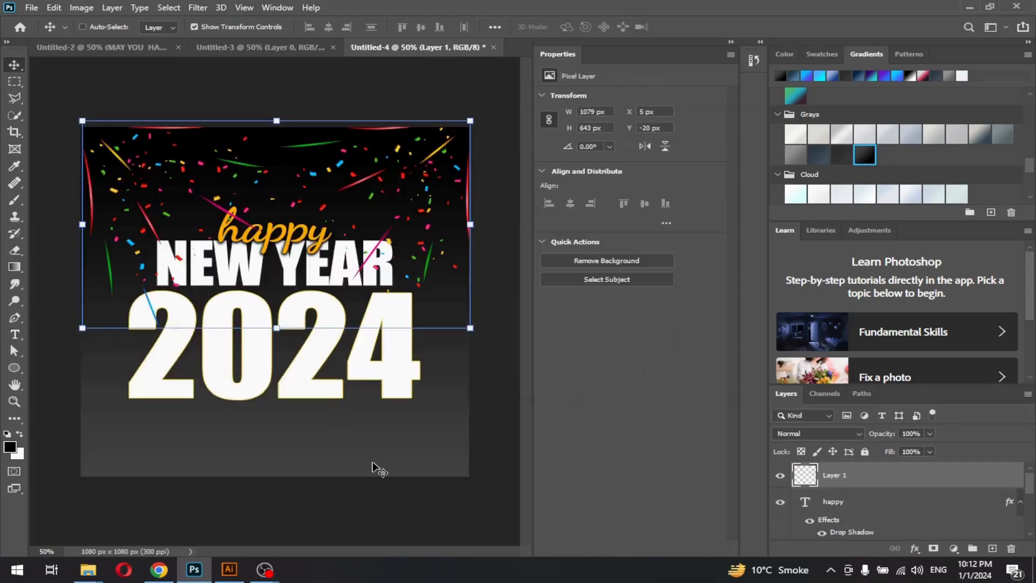
{"action": "key", "text": "ctrl"}
{"action": "key", "text": "ctrl"}
{"action": "scroll", "coordinate": [871, 502], "scroll_direction": "down", "scroll_amount": 5}
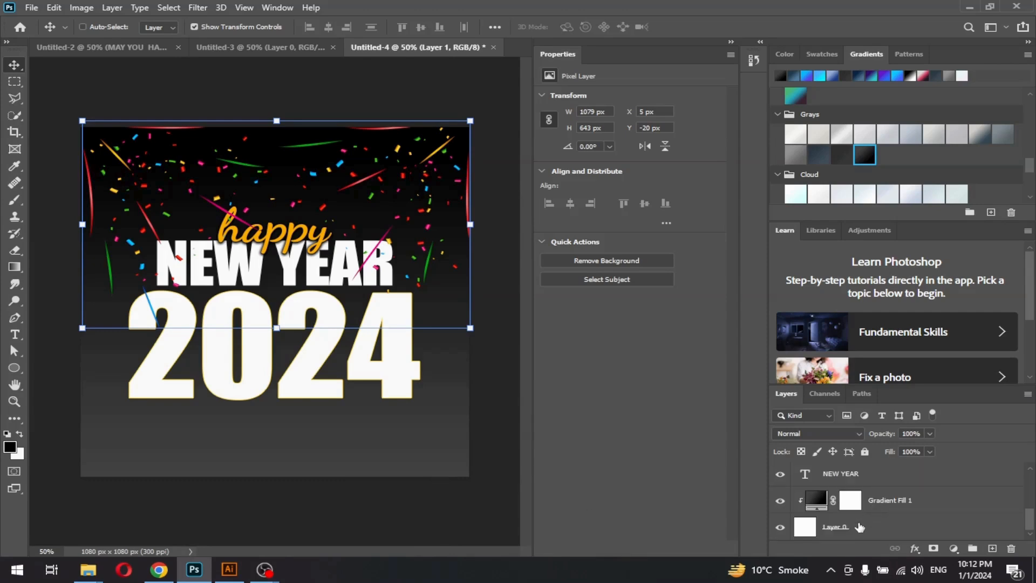
{"action": "left_click", "coordinate": [860, 529]}
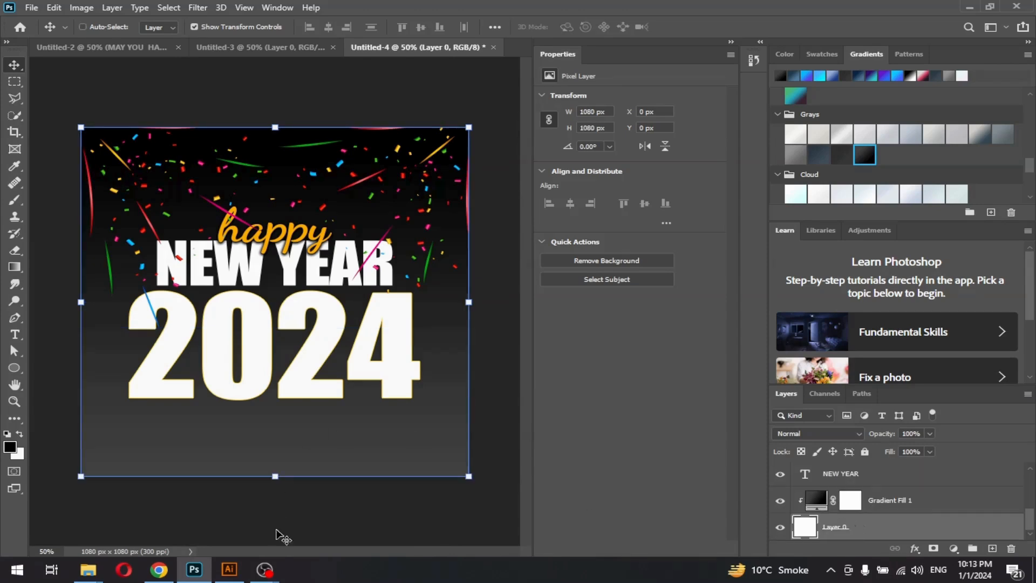
Copy the tagline MAY YOU HAVE A PROSPEROUS NEW YEAR into the poster, placed near the bottom
{"action": "left_click", "coordinate": [162, 47]}
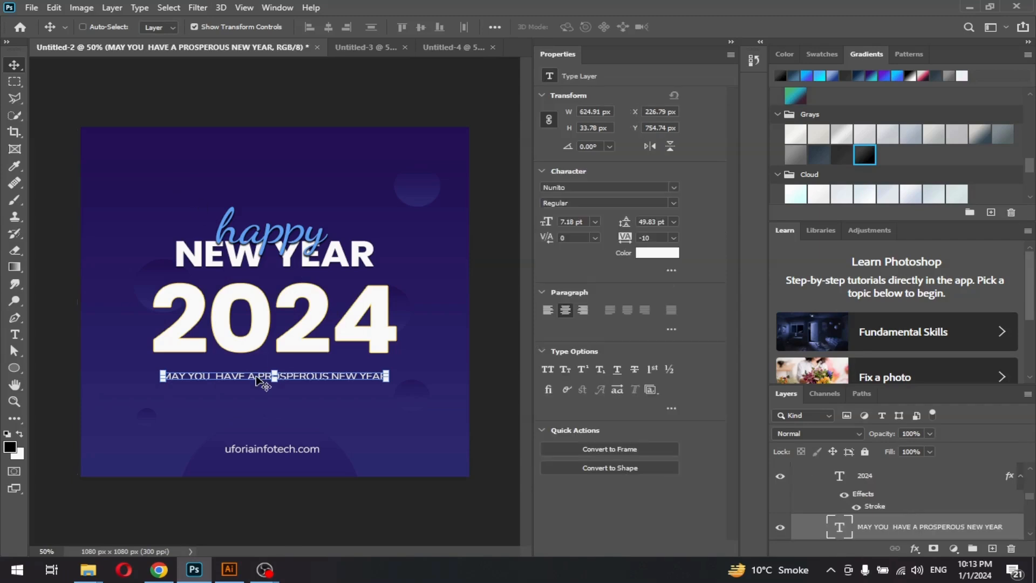
{"action": "left_click", "coordinate": [249, 382], "text": "ctrl"}
{"action": "left_click_drag", "start_coordinate": [436, 27], "coordinate": [417, 290]}
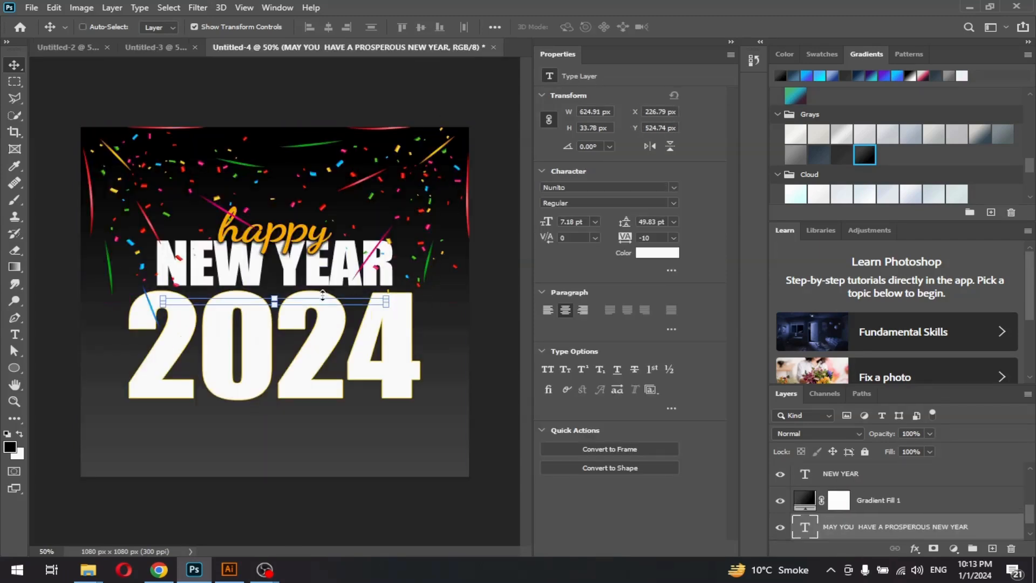
{"action": "left_click_drag", "start_coordinate": [322, 305], "coordinate": [324, 442]}
{"action": "left_click_drag", "start_coordinate": [832, 530], "coordinate": [845, 501]}
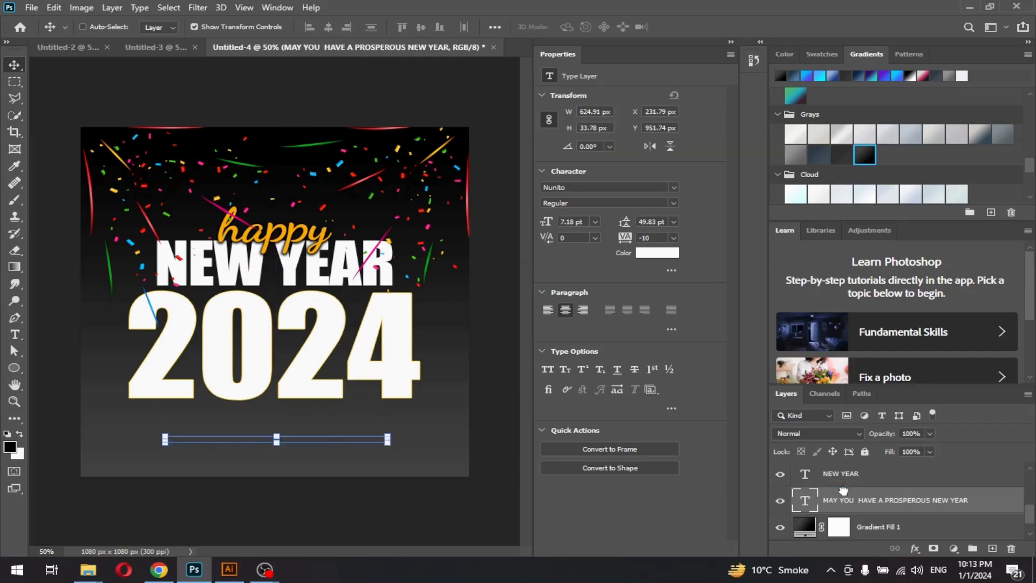
{"action": "left_click_drag", "start_coordinate": [323, 445], "coordinate": [316, 437]}
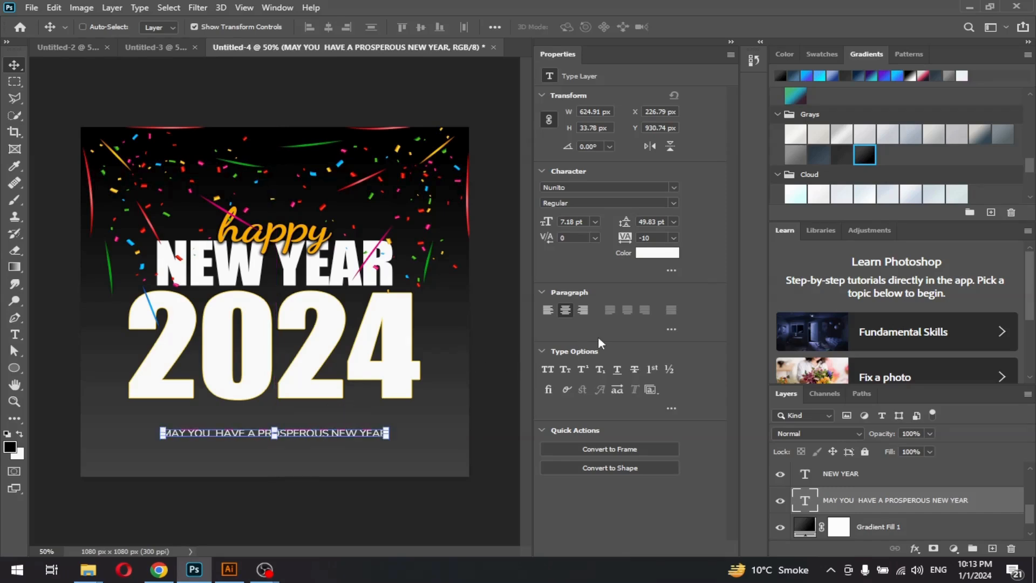
Shift the 2024 text slightly right so it sits centred above the tagline
{"action": "scroll", "coordinate": [848, 518], "scroll_direction": "up", "scroll_amount": 3}
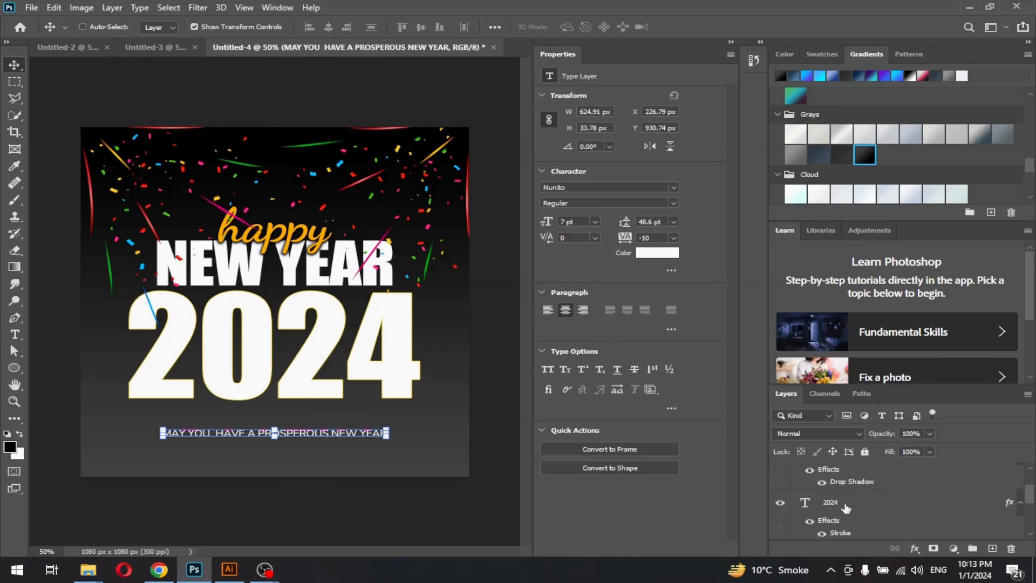
{"action": "left_click", "coordinate": [849, 507]}
{"action": "left_click_drag", "start_coordinate": [348, 365], "coordinate": [346, 372]}
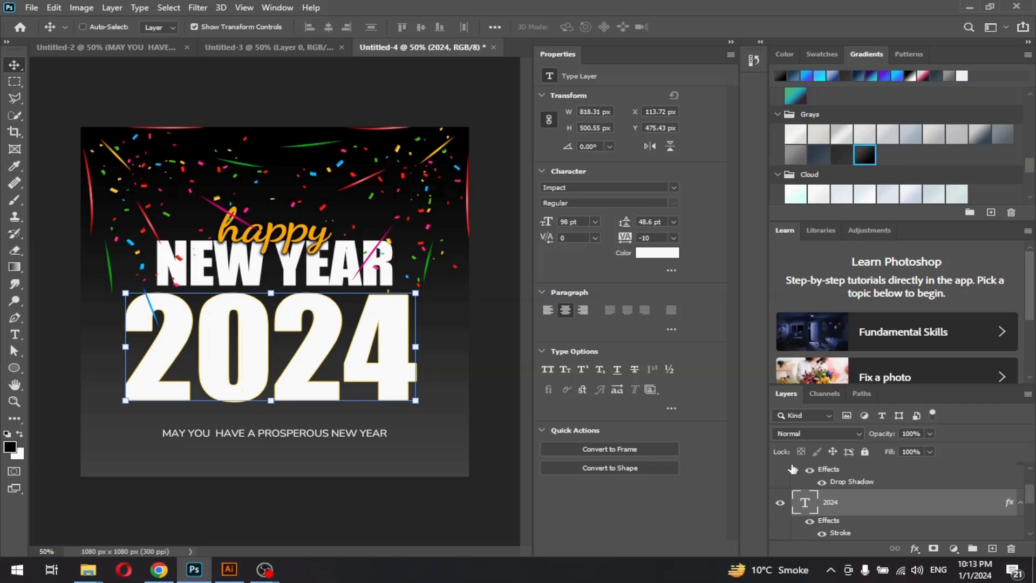
{"action": "left_click_drag", "start_coordinate": [288, 369], "coordinate": [295, 376]}
{"action": "scroll", "coordinate": [779, 503], "scroll_direction": "down", "scroll_amount": 3}
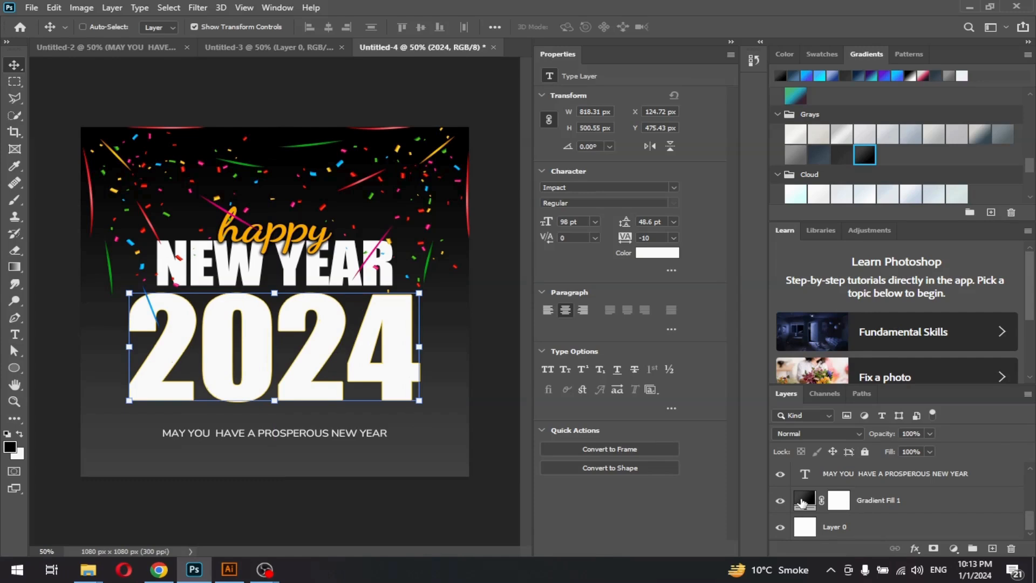
In Gradient Fill 1's editor, shift the midpoint left and remove the extra opacity stop
{"action": "double_click", "coordinate": [803, 502]}
{"action": "left_click", "coordinate": [756, 94]}
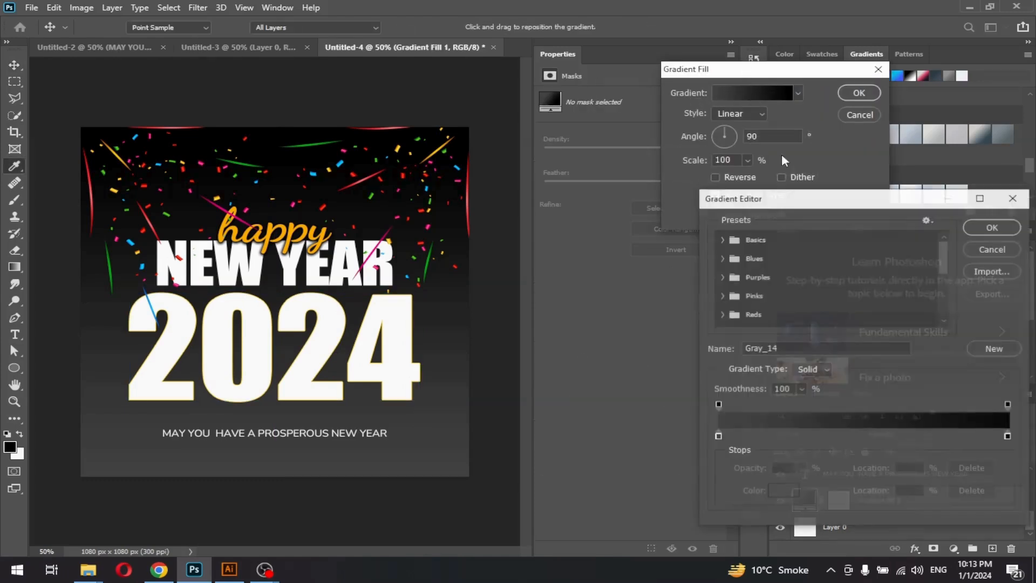
{"action": "left_click_drag", "start_coordinate": [1009, 406], "coordinate": [939, 409]}
{"action": "left_click_drag", "start_coordinate": [829, 410], "coordinate": [794, 410]}
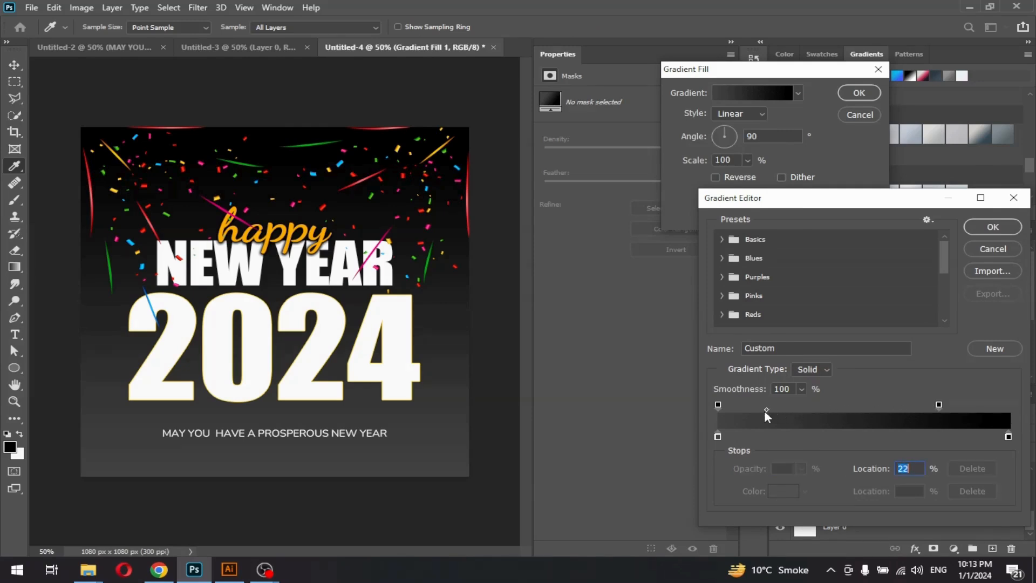
{"action": "left_click_drag", "start_coordinate": [931, 405], "coordinate": [933, 378]}
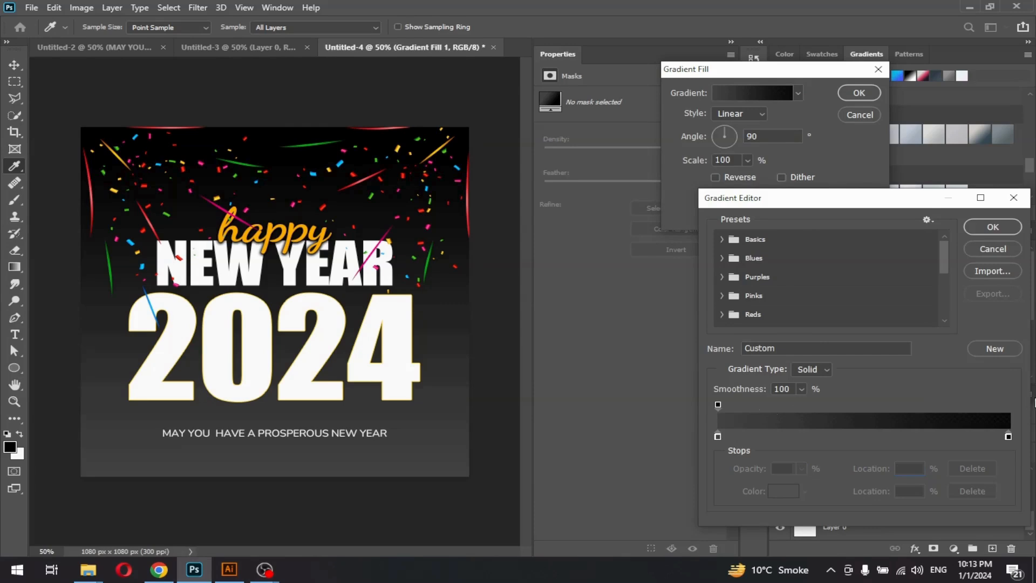
Move the right colour stop to location 88, fine-tune the midpoint, and apply the gradient
{"action": "left_click", "coordinate": [1008, 436]}
{"action": "left_click_drag", "start_coordinate": [1008, 436], "coordinate": [961, 436]}
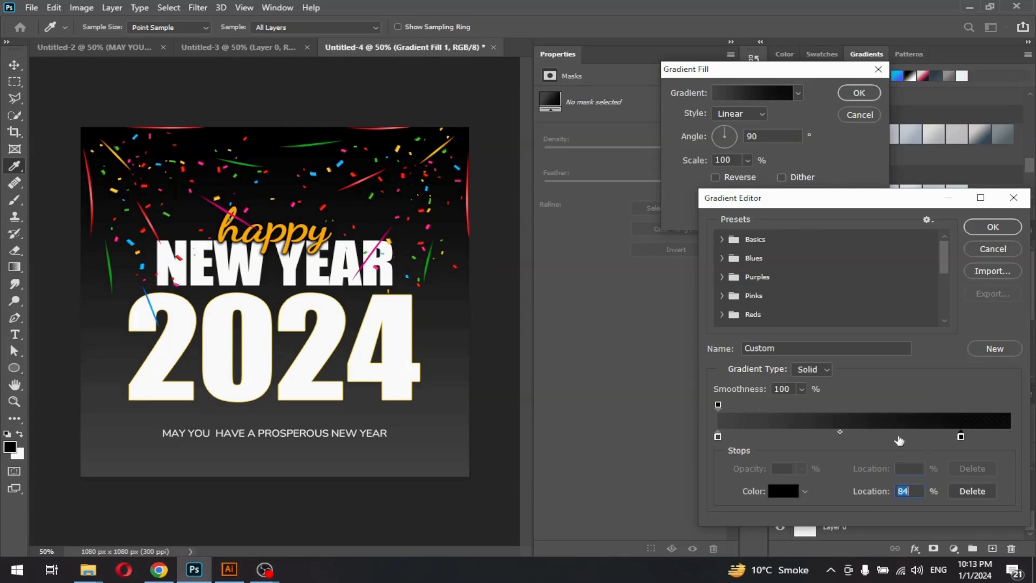
{"action": "left_click_drag", "start_coordinate": [840, 432], "coordinate": [781, 432]}
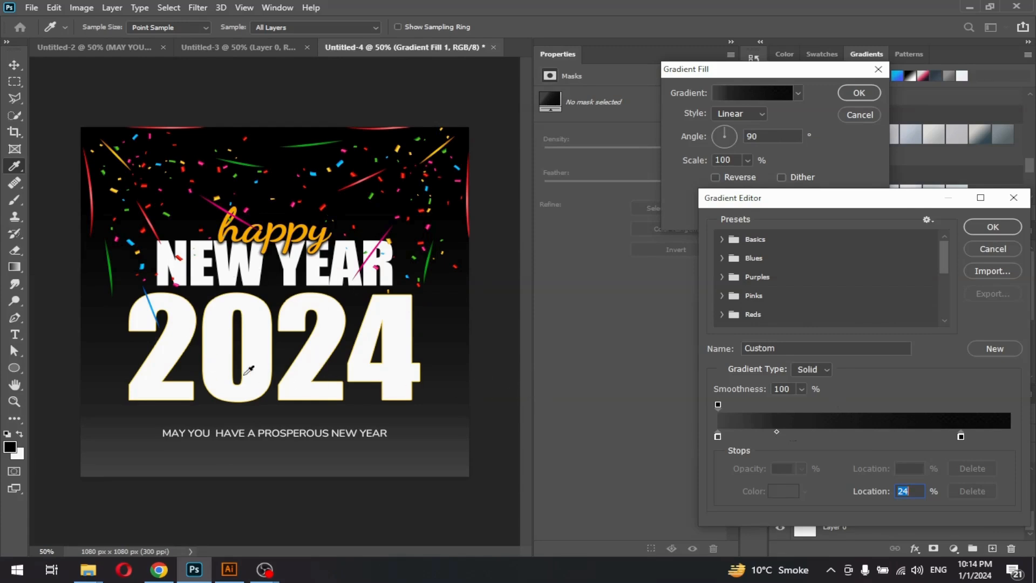
{"action": "left_click", "coordinate": [993, 226]}
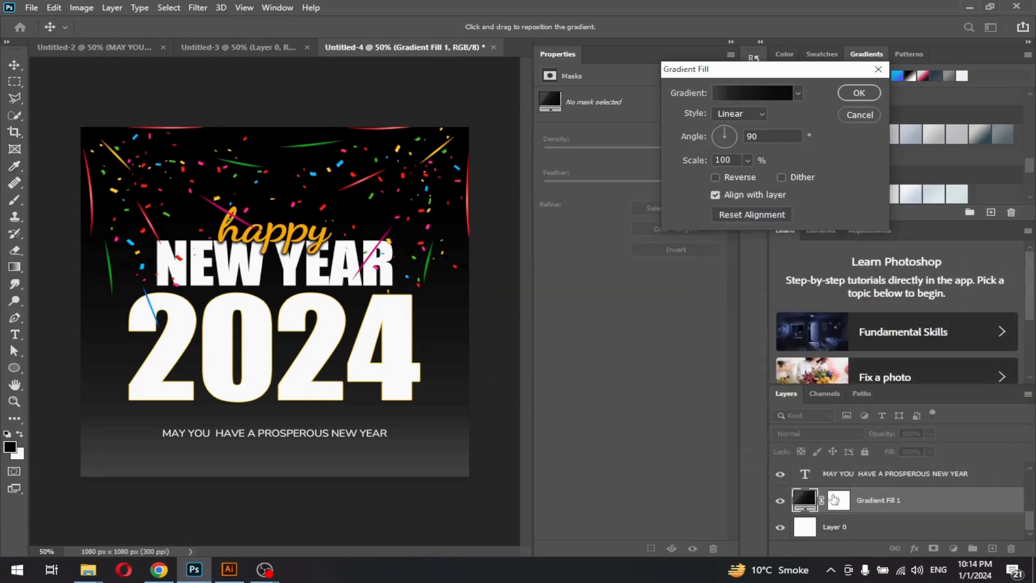
{"action": "scroll", "coordinate": [834, 499], "scroll_direction": "up", "scroll_amount": 3}
{"action": "scroll", "coordinate": [856, 504], "scroll_direction": "up", "scroll_amount": 4}
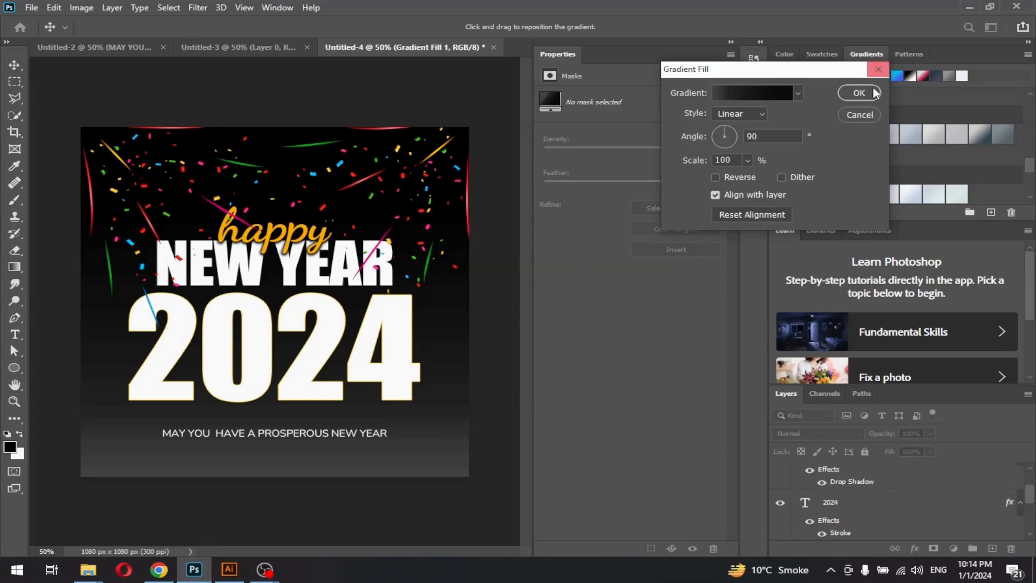
{"action": "left_click", "coordinate": [857, 95]}
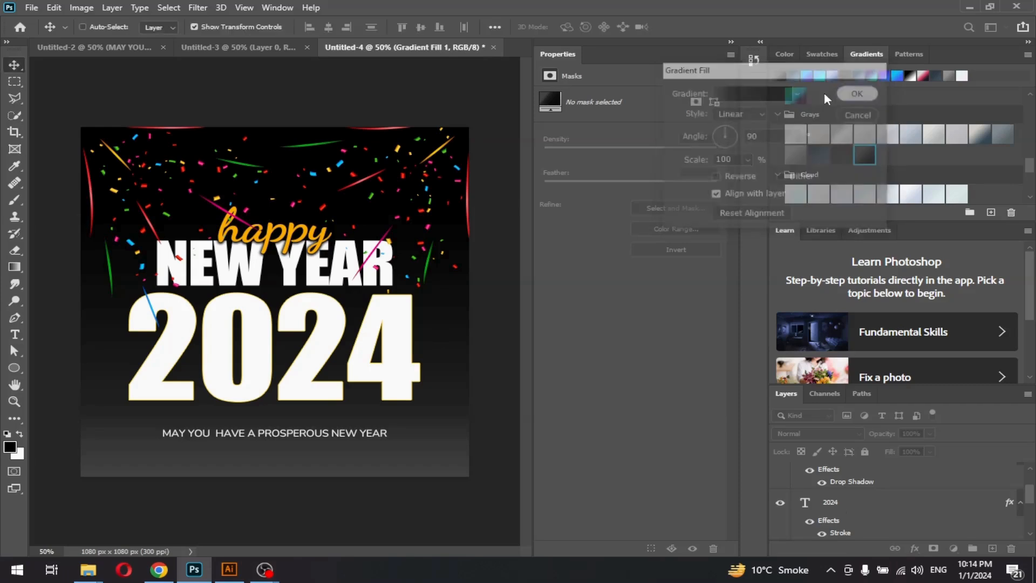
In 2024's Layer Style, turn off the yellow Stroke and enable Inner Shadow
{"action": "left_click", "coordinate": [852, 504]}
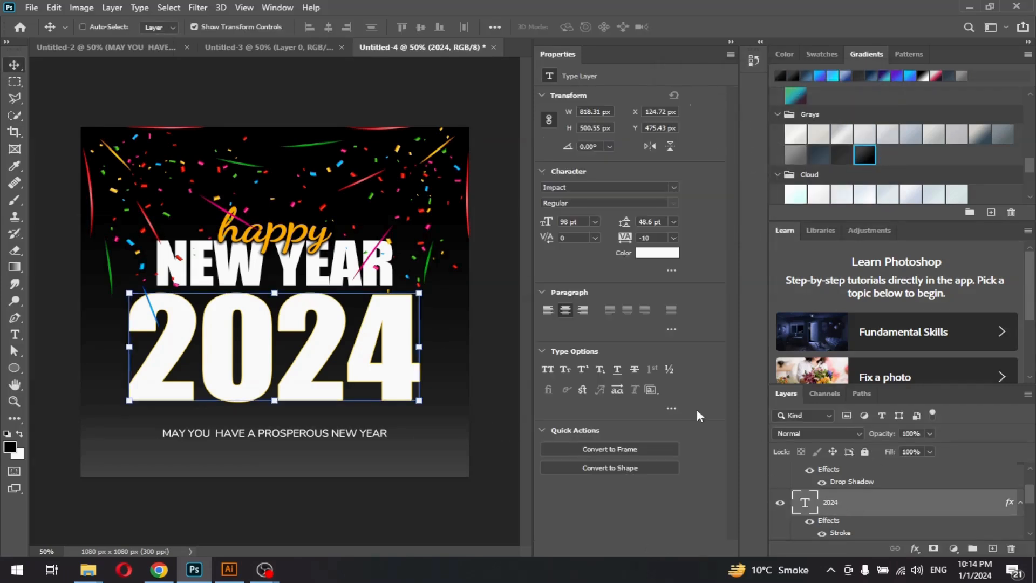
{"action": "left_click", "coordinate": [915, 548]}
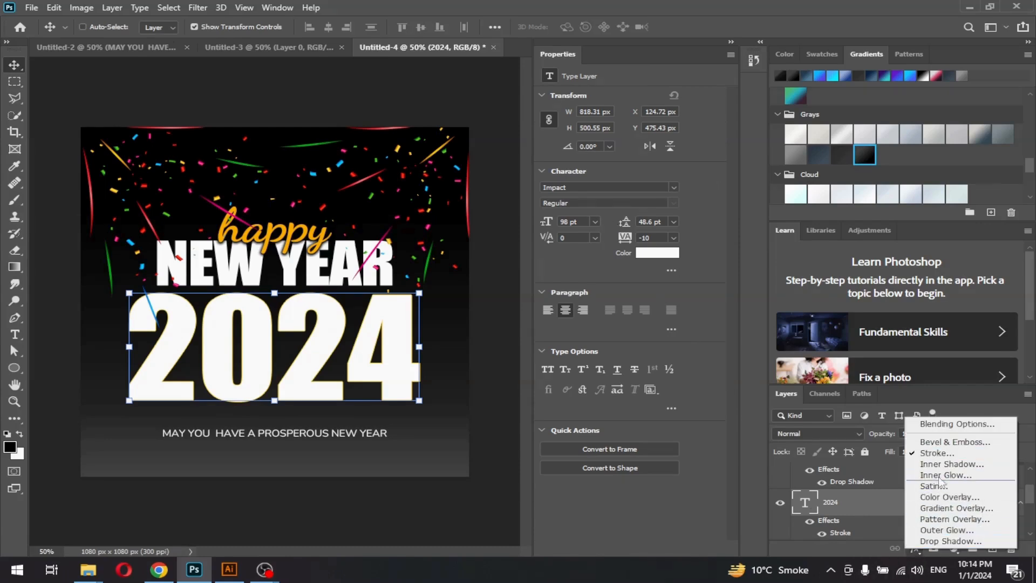
{"action": "left_click", "coordinate": [948, 426]}
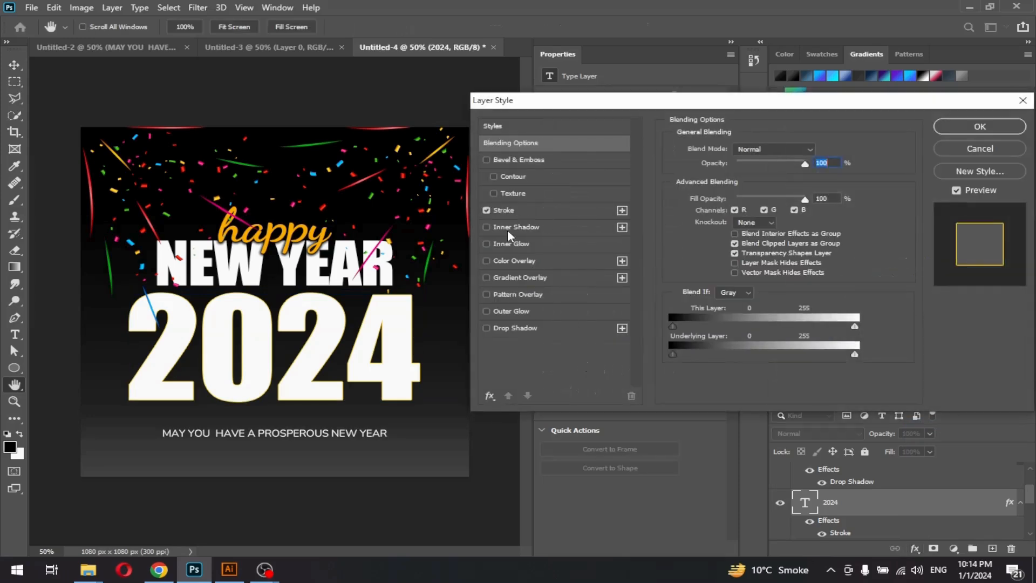
{"action": "left_click", "coordinate": [487, 210]}
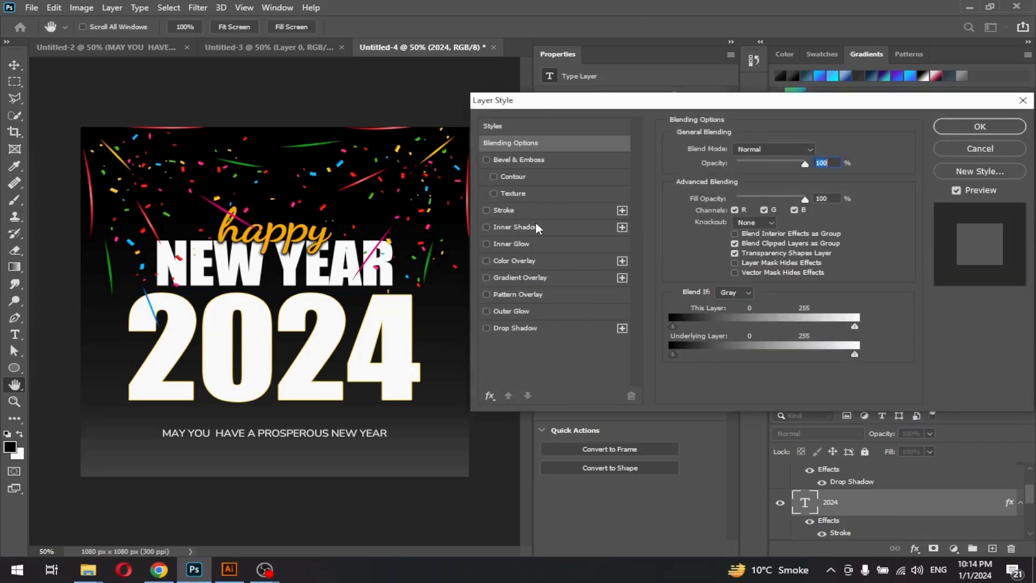
{"action": "left_click", "coordinate": [507, 227]}
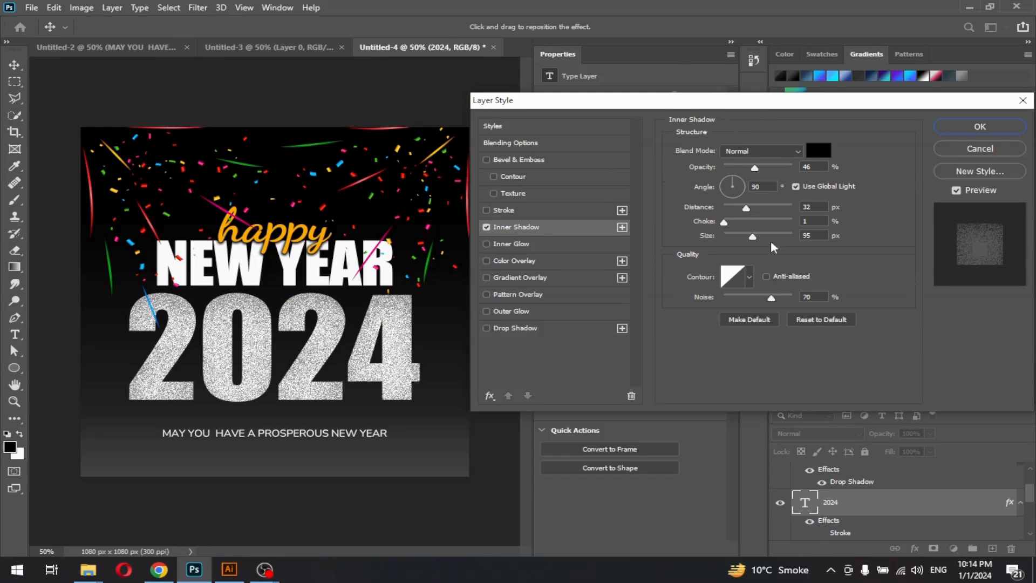
Set the inner shadow colour to golden fbad04
{"action": "left_click", "coordinate": [819, 150]}
{"action": "left_click", "coordinate": [760, 212]}
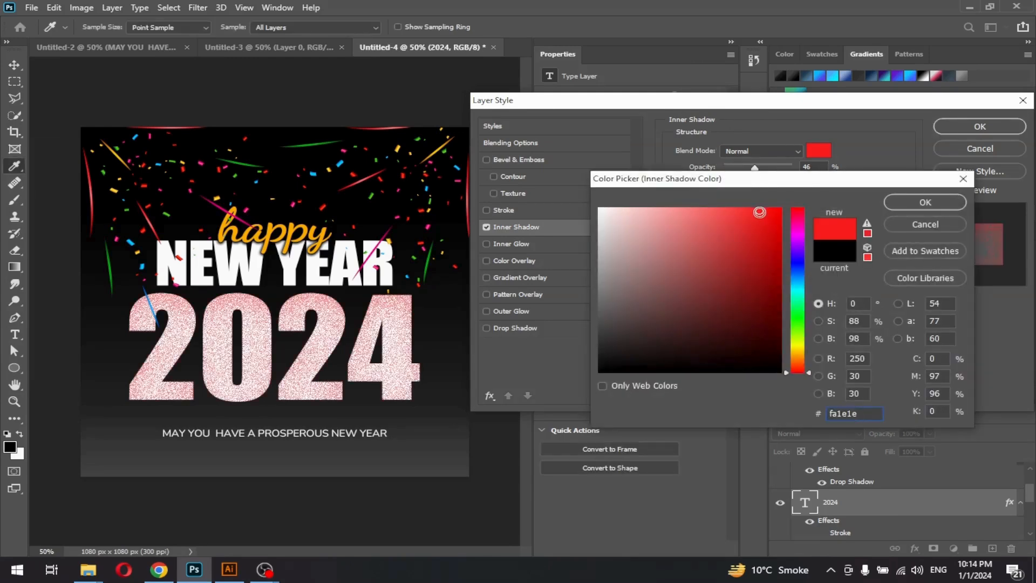
{"action": "left_click", "coordinate": [677, 232]}
{"action": "left_click", "coordinate": [657, 250]}
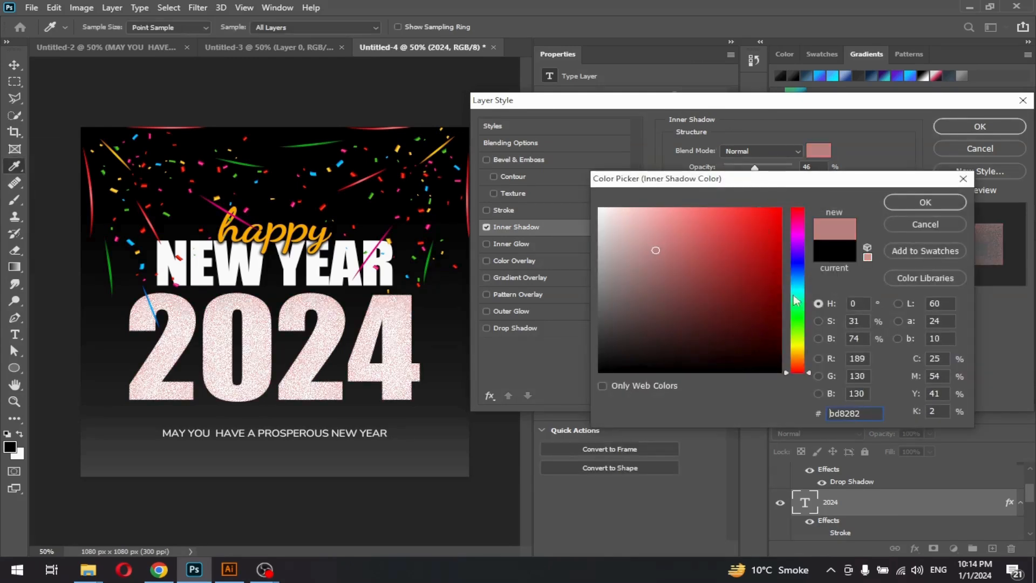
{"action": "left_click_drag", "start_coordinate": [802, 370], "coordinate": [802, 354]}
{"action": "left_click", "coordinate": [775, 220]}
{"action": "mouse_move", "coordinate": [775, 220]}
{"action": "left_mouse_down"}
{"action": "mouse_move", "coordinate": [767, 244]}
{"action": "mouse_move", "coordinate": [779, 210]}
{"action": "left_mouse_up"}
{"action": "left_click", "coordinate": [925, 203]}
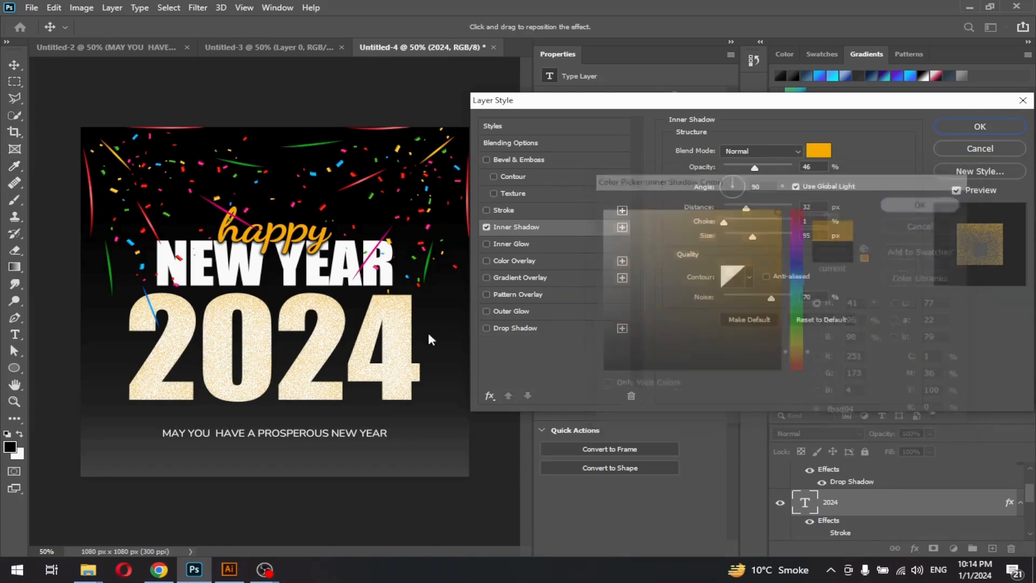
Set the inner shadow to 94% opacity, 75 px distance, 100% noise and 169 px size
{"action": "left_click_drag", "start_coordinate": [755, 169], "coordinate": [789, 169]}
{"action": "left_click_drag", "start_coordinate": [747, 207], "coordinate": [758, 238]}
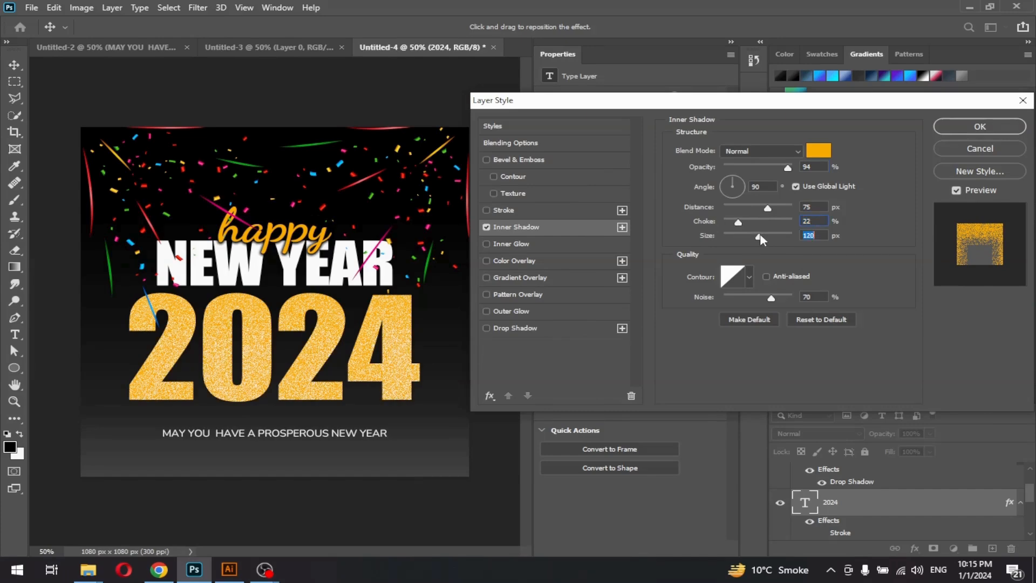
{"action": "left_click_drag", "start_coordinate": [772, 297], "coordinate": [801, 292]}
{"action": "left_click_drag", "start_coordinate": [759, 236], "coordinate": [773, 234]}
Add an Inner Glow to 2024 with 0% choke and 17% jitter
{"action": "left_click", "coordinate": [526, 242]}
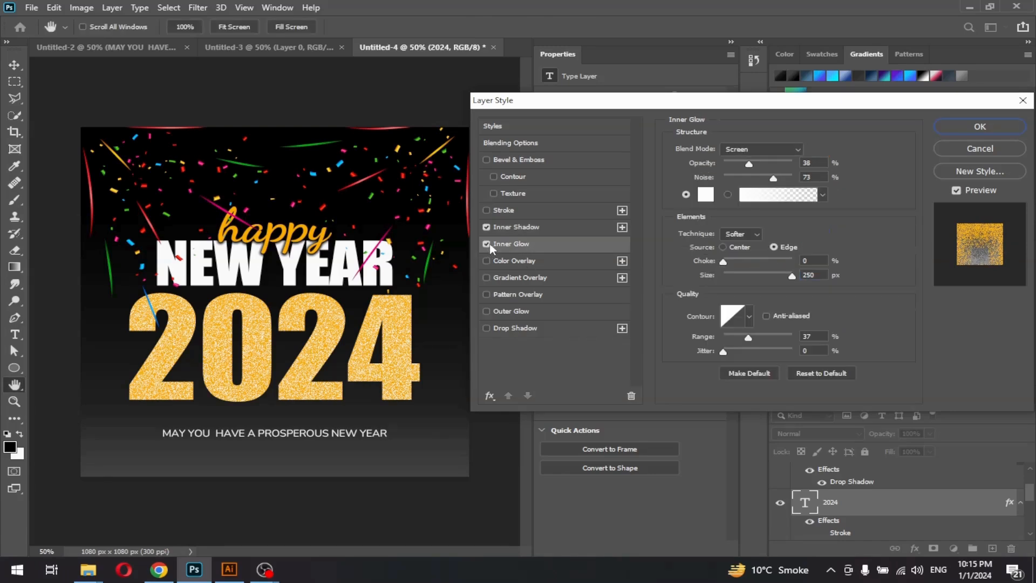
{"action": "left_click_drag", "start_coordinate": [740, 258], "coordinate": [719, 259]}
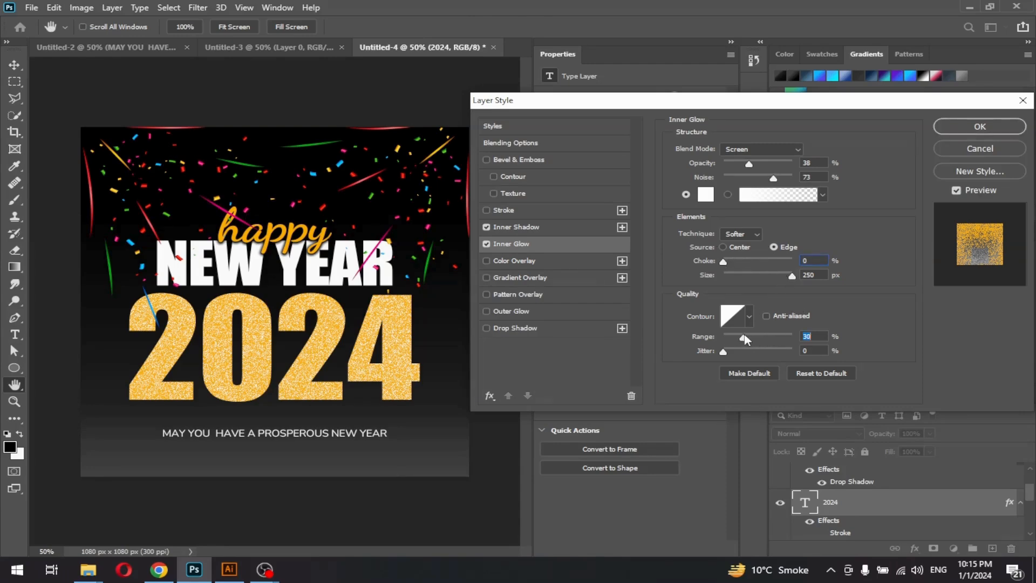
{"action": "left_click_drag", "start_coordinate": [724, 352], "coordinate": [735, 352]}
Add a shallow 38 px Bevel & Emboss, 5 px soften, 60% highlights, 61% shadows, and apply it
{"action": "left_click", "coordinate": [527, 160]}
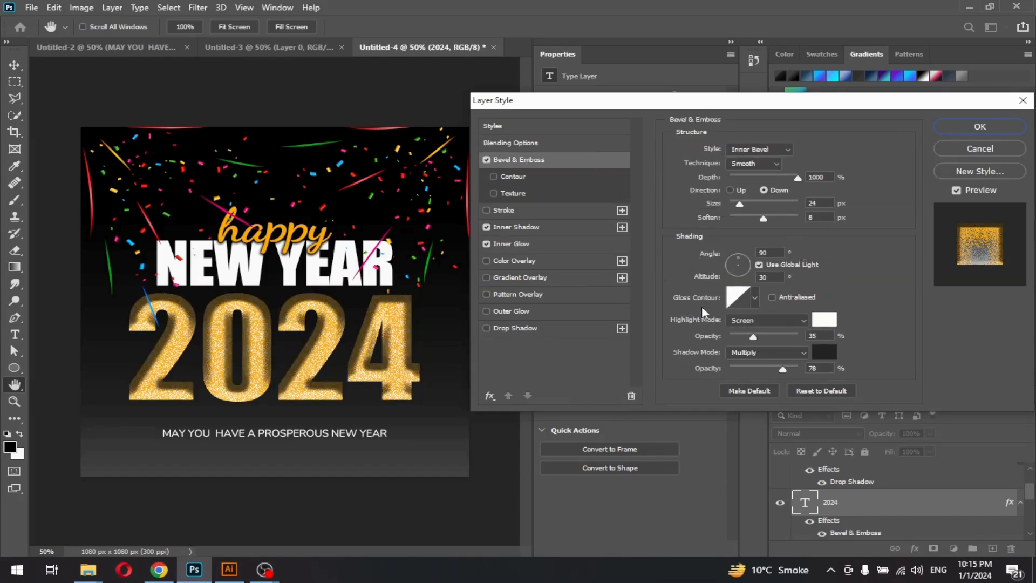
{"action": "left_click_drag", "start_coordinate": [740, 202], "coordinate": [770, 210]}
{"action": "left_click_drag", "start_coordinate": [799, 177], "coordinate": [787, 179]}
{"action": "left_click_drag", "start_coordinate": [771, 218], "coordinate": [745, 217]}
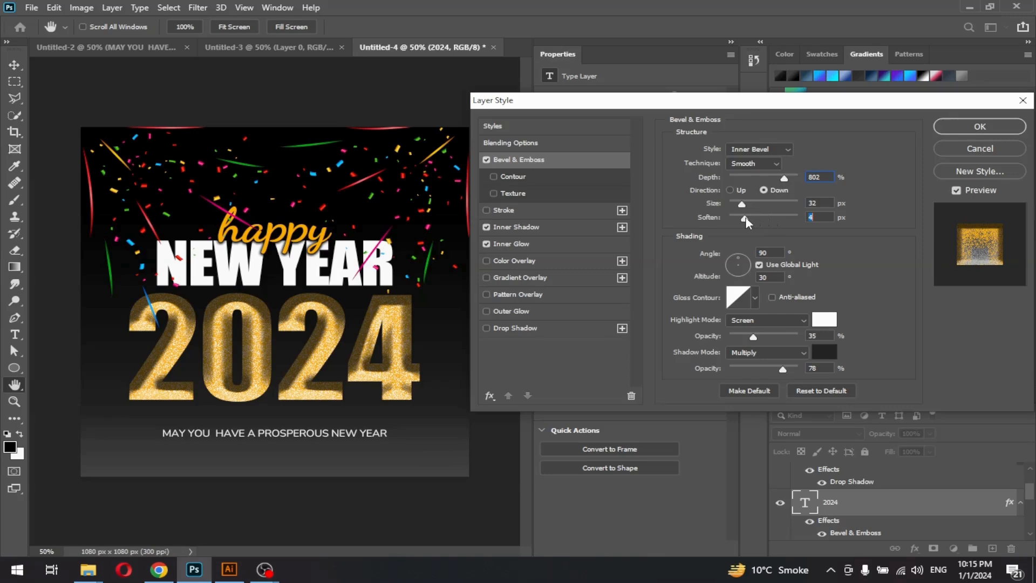
{"action": "mouse_move", "coordinate": [757, 332]}
{"action": "left_mouse_down"}
{"action": "mouse_move", "coordinate": [781, 331]}
{"action": "mouse_move", "coordinate": [754, 337]}
{"action": "left_mouse_up"}
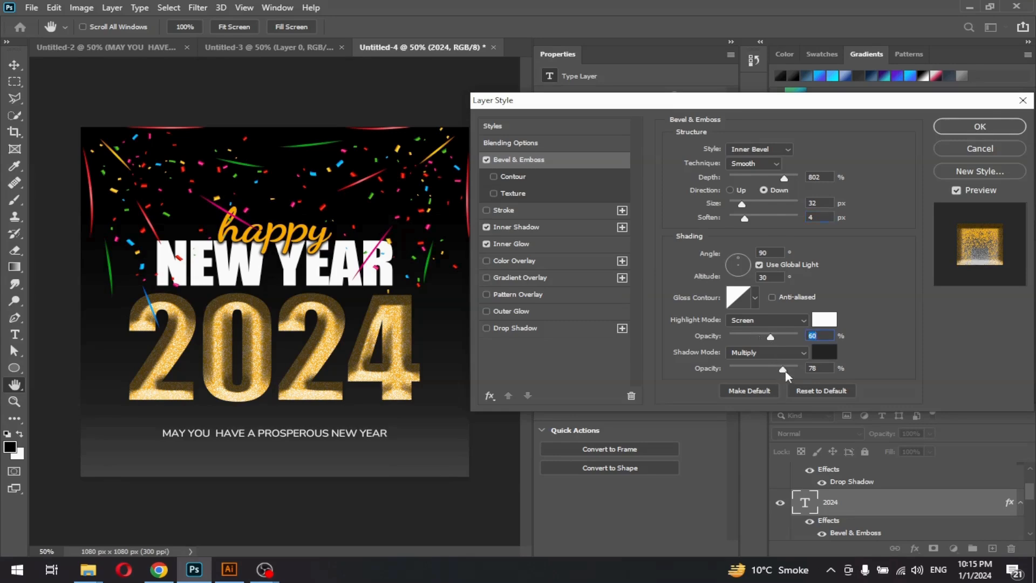
{"action": "left_click_drag", "start_coordinate": [801, 367], "coordinate": [771, 366]}
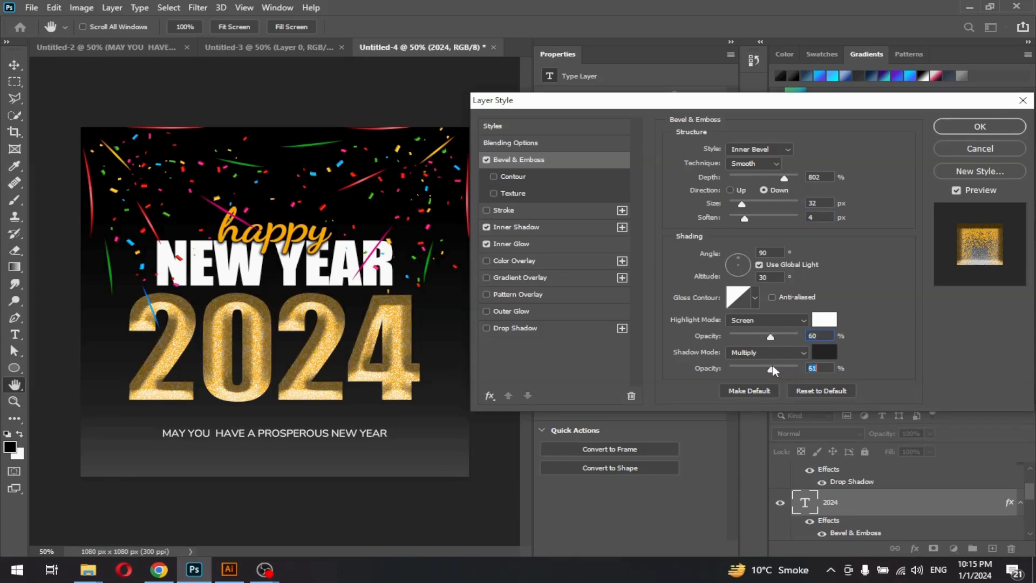
{"action": "mouse_move", "coordinate": [745, 218]}
{"action": "left_mouse_down"}
{"action": "mouse_move", "coordinate": [744, 203]}
{"action": "mouse_move", "coordinate": [781, 180]}
{"action": "left_mouse_up"}
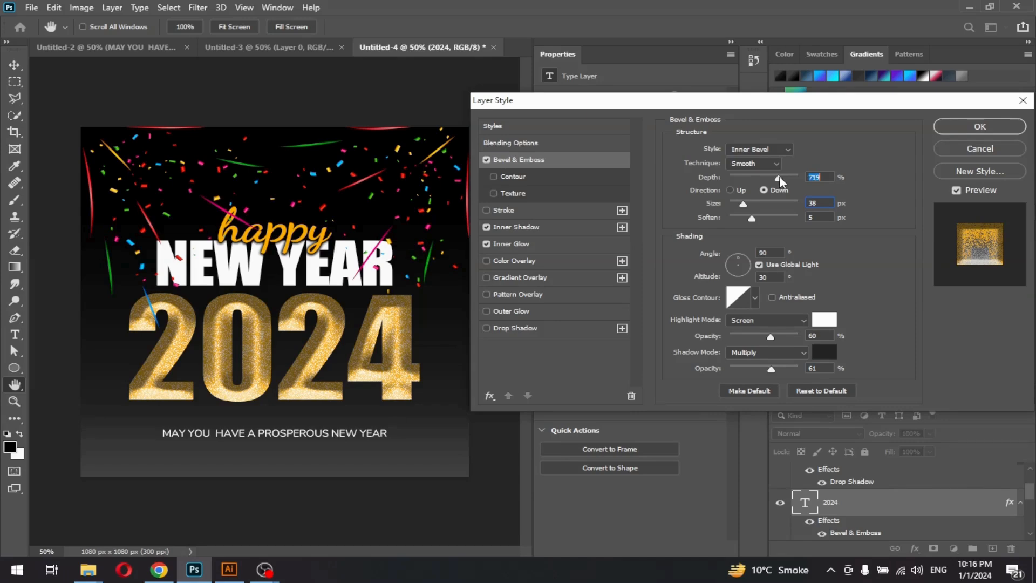
{"action": "left_click_drag", "start_coordinate": [780, 177], "coordinate": [771, 182]}
{"action": "left_click", "coordinate": [967, 130]}
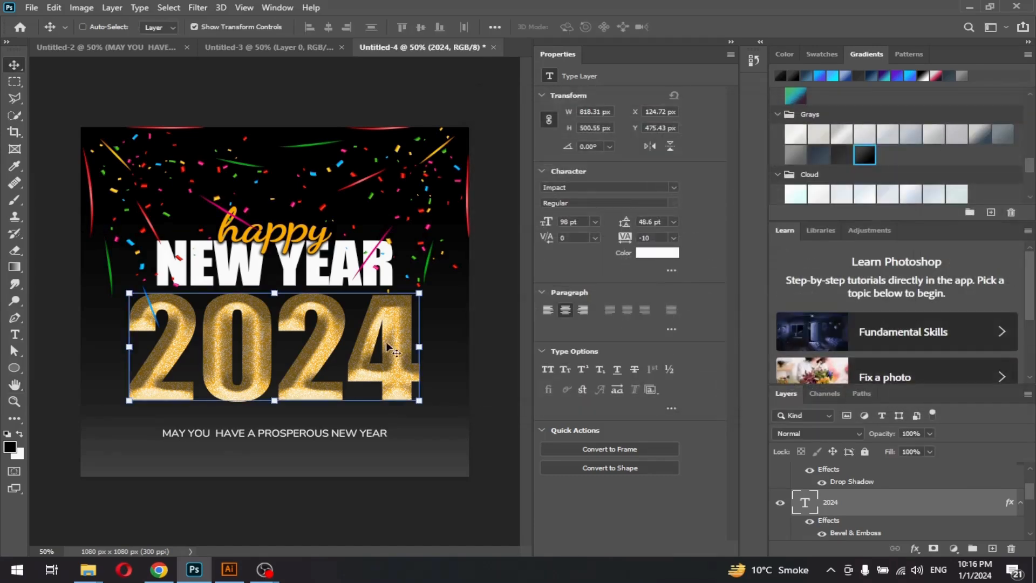
Select only the NEW YEAR layer and keep Impact as its font after browsing the list
{"action": "scroll", "coordinate": [847, 494], "scroll_direction": "up", "scroll_amount": 1}
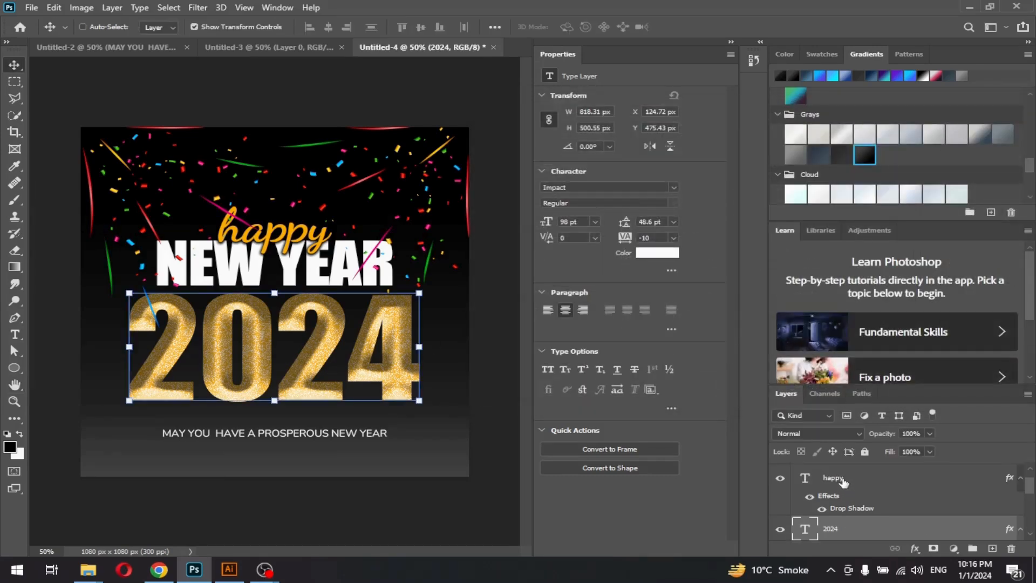
{"action": "left_click", "coordinate": [848, 489], "text": "shift"}
{"action": "scroll", "coordinate": [850, 489], "scroll_direction": "up", "scroll_amount": 1}
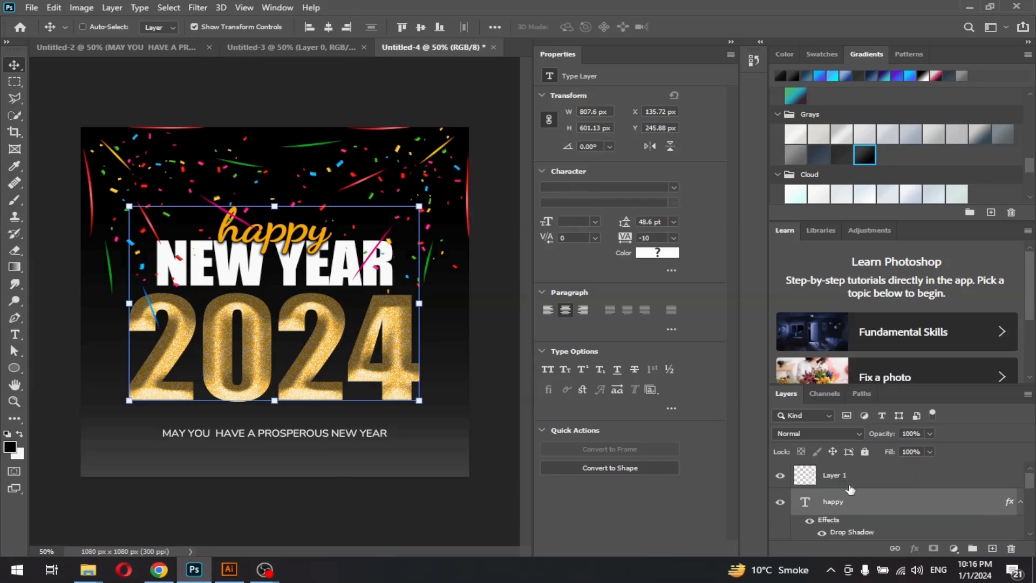
{"action": "scroll", "coordinate": [850, 488], "scroll_direction": "down", "scroll_amount": 1}
{"action": "scroll", "coordinate": [851, 487], "scroll_direction": "down", "scroll_amount": 3}
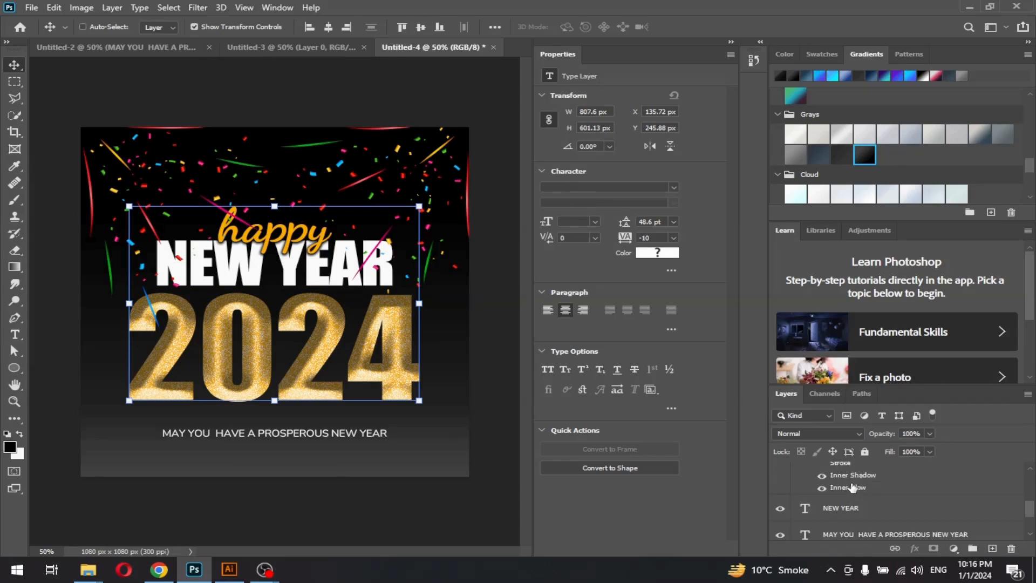
{"action": "left_click", "coordinate": [848, 483]}
{"action": "left_click", "coordinate": [848, 481]}
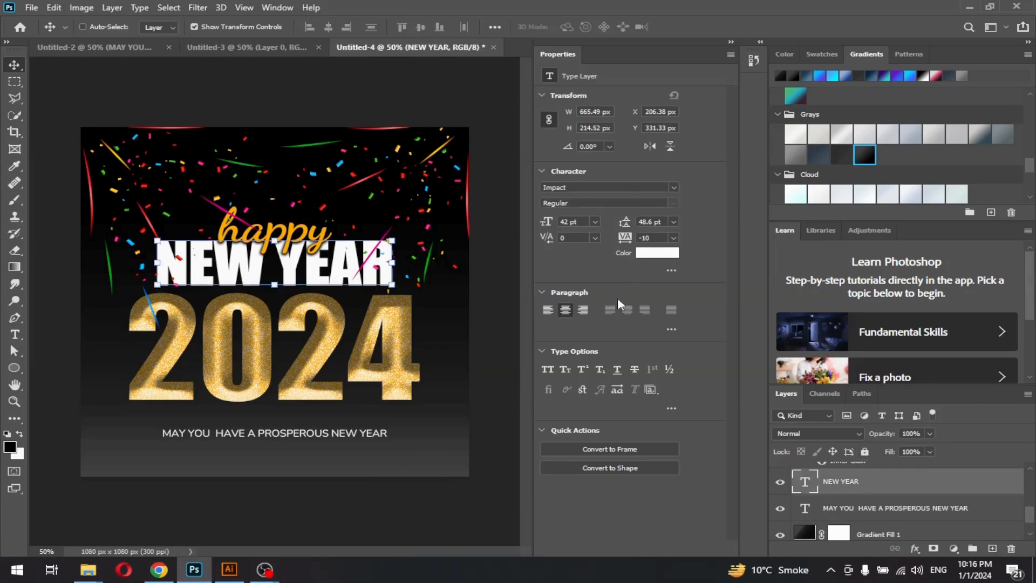
{"action": "left_click", "coordinate": [674, 188]}
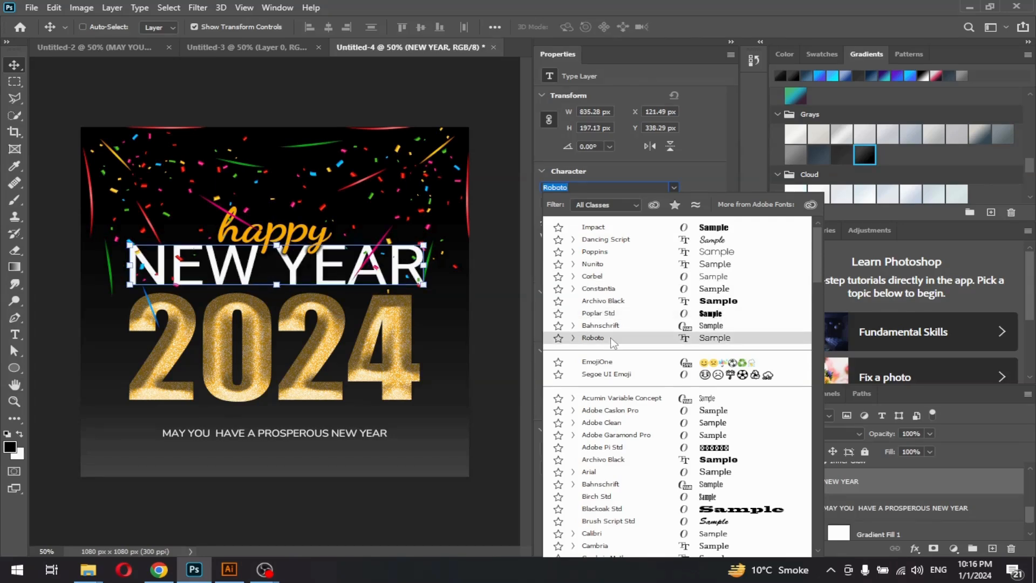
{"action": "left_click", "coordinate": [499, 249]}
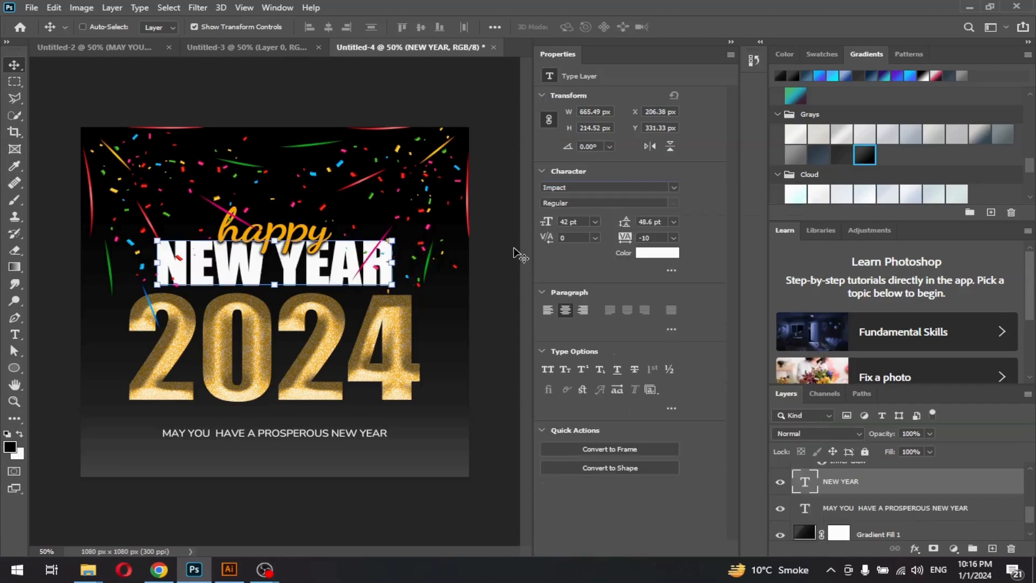
Try resizing and moving NEW YEAR, undo it, then step the font size down
{"action": "left_click_drag", "start_coordinate": [309, 281], "coordinate": [321, 283]}
{"action": "left_click_drag", "start_coordinate": [546, 224], "coordinate": [545, 226]}
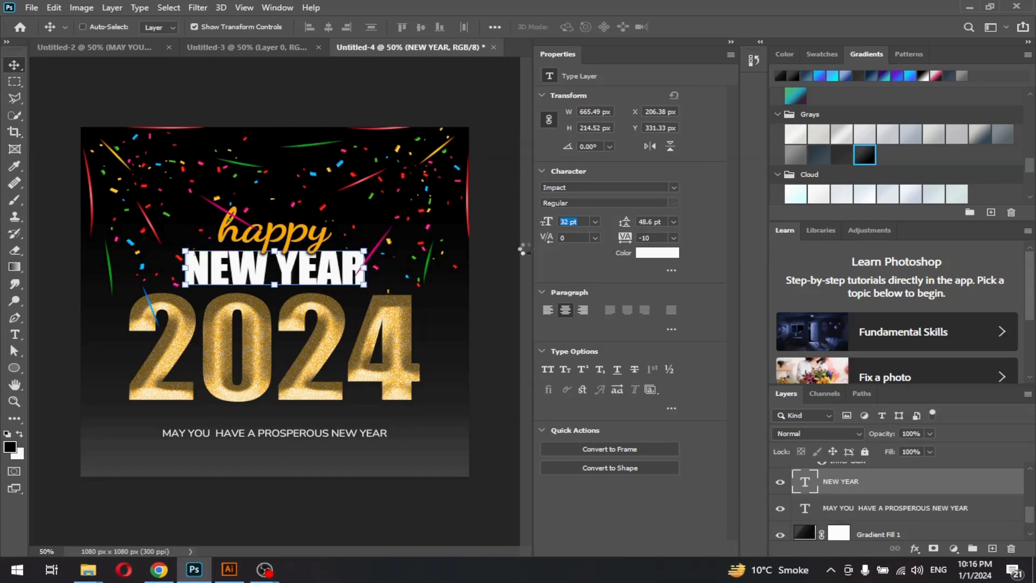
{"action": "left_click_drag", "start_coordinate": [330, 283], "coordinate": [297, 276]}
{"action": "key", "text": "ctrl+z"}
{"action": "key", "text": "ctrl+z"}
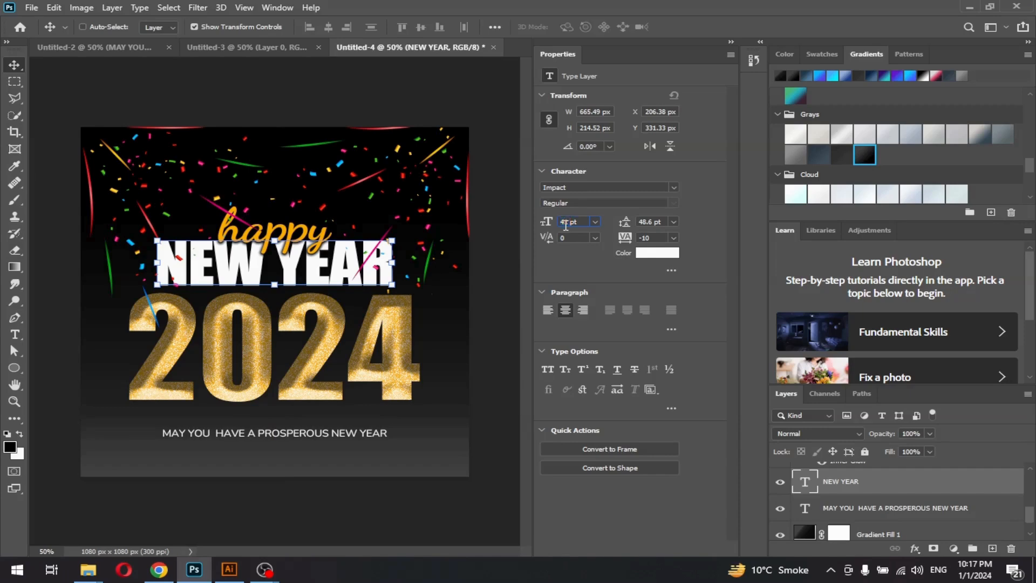
{"action": "key", "text": "Down"}
{"action": "key", "text": "Down"}
{"action": "key", "text": "Down"}
{"action": "key", "text": "Down"}
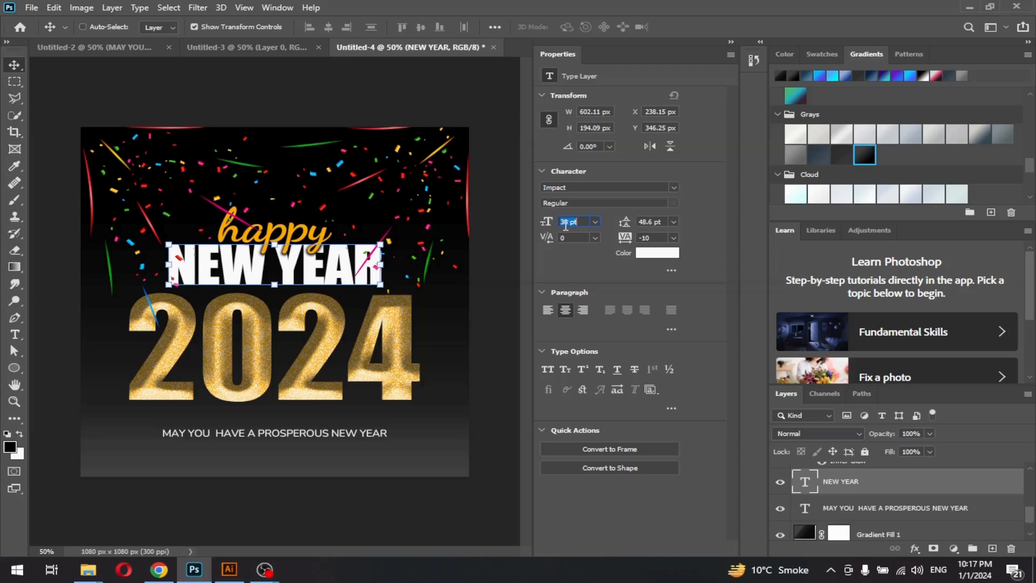
Nudge the happy text down one step and open its Blending Options
{"action": "scroll", "coordinate": [860, 518], "scroll_direction": "up", "scroll_amount": 2}
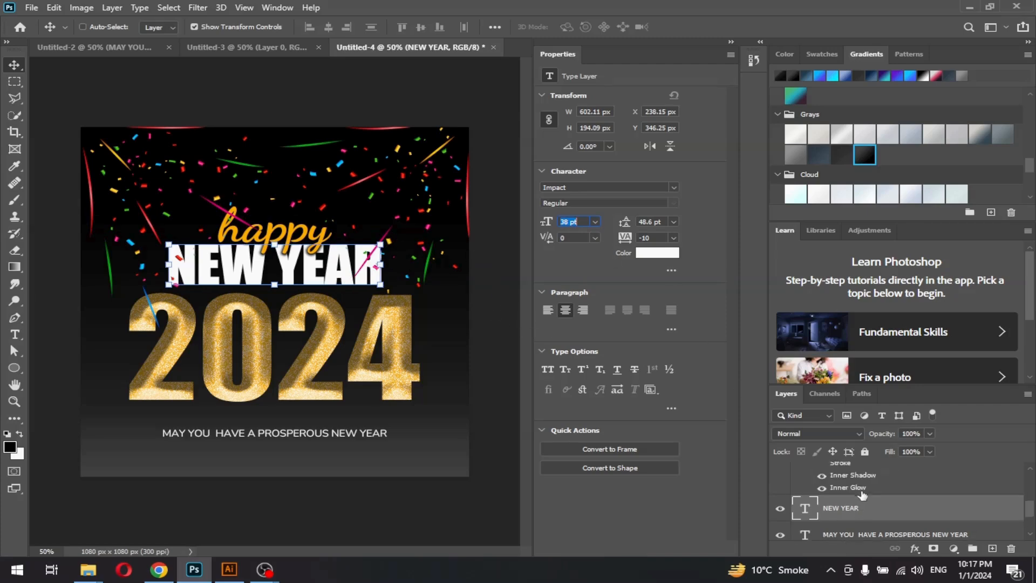
{"action": "scroll", "coordinate": [852, 507], "scroll_direction": "up", "scroll_amount": 2}
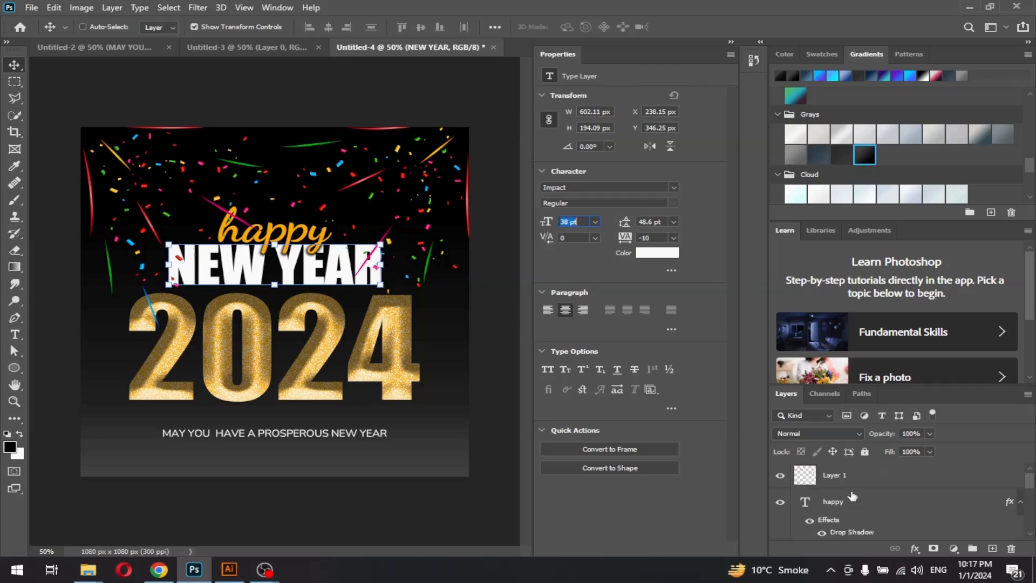
{"action": "left_click", "coordinate": [852, 505]}
{"action": "key", "text": "Down"}
{"action": "key", "text": "Down"}
{"action": "key", "text": "Down"}
{"action": "key", "text": "Down"}
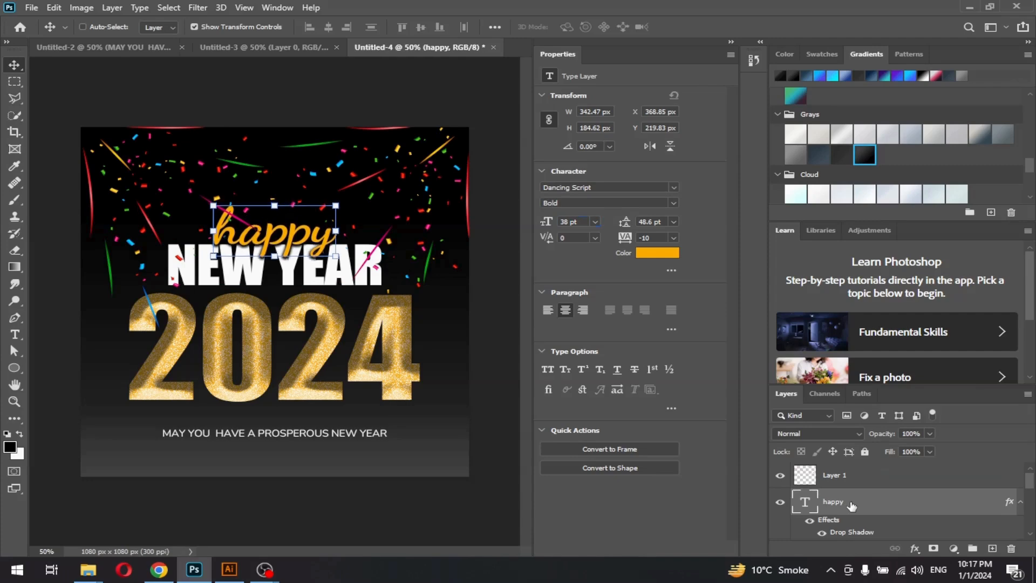
{"action": "left_click", "coordinate": [915, 549]}
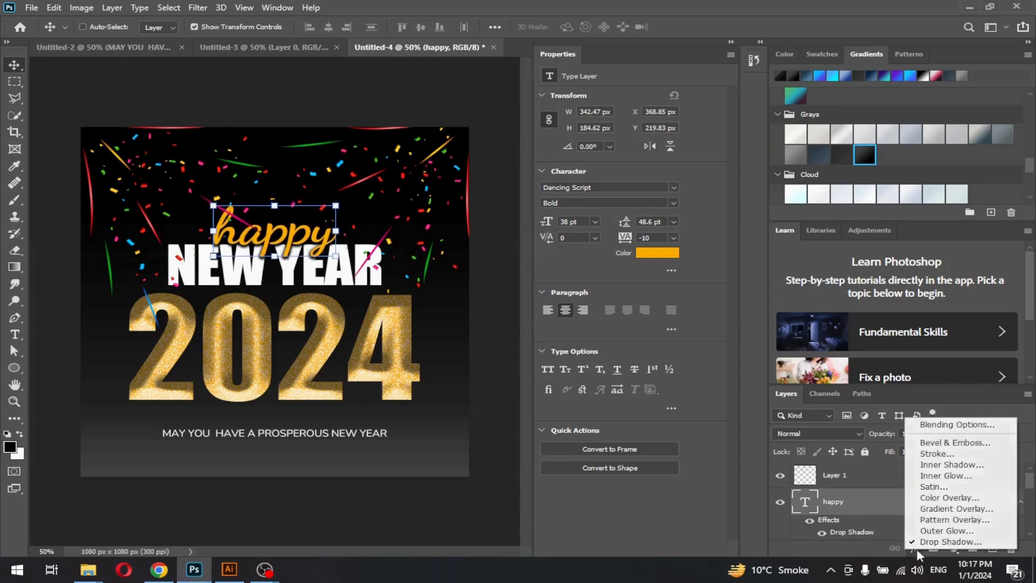
{"action": "left_click", "coordinate": [942, 425]}
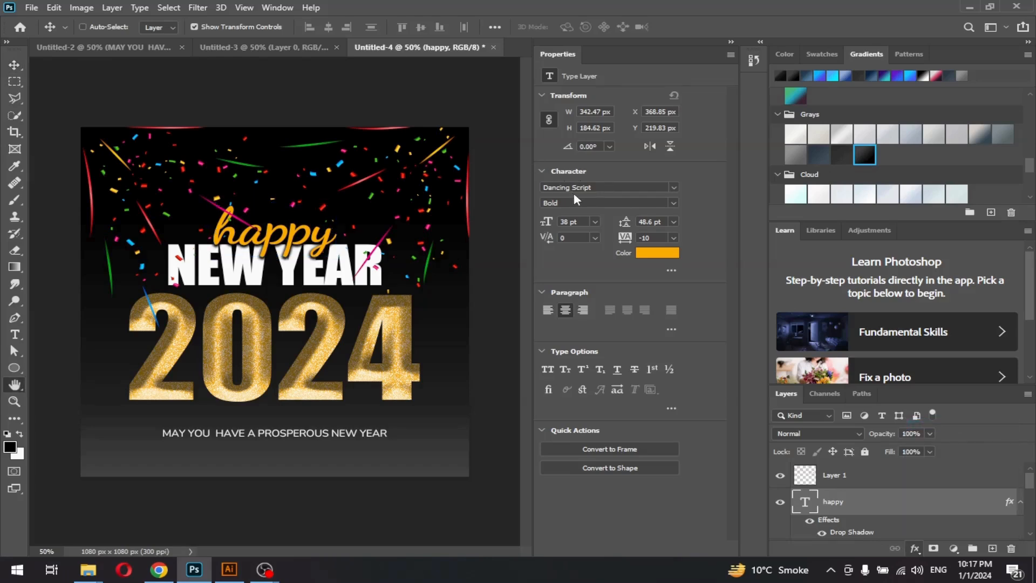
Give 'happy' an Inner Glow with wider range and a lighter, noisier, larger Inner Shadow
{"action": "left_click", "coordinate": [510, 244]}
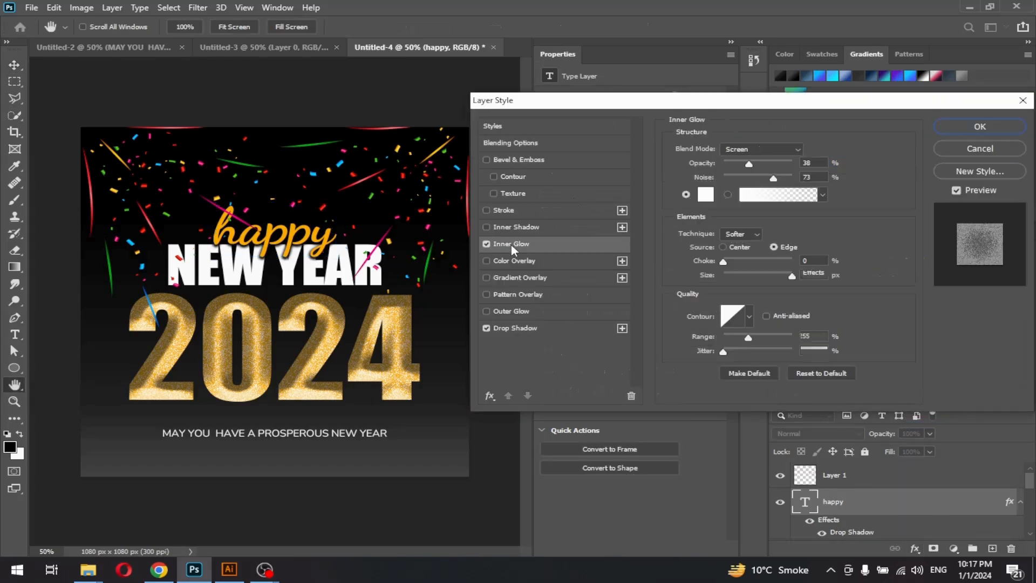
{"action": "left_click_drag", "start_coordinate": [748, 342], "coordinate": [763, 347]}
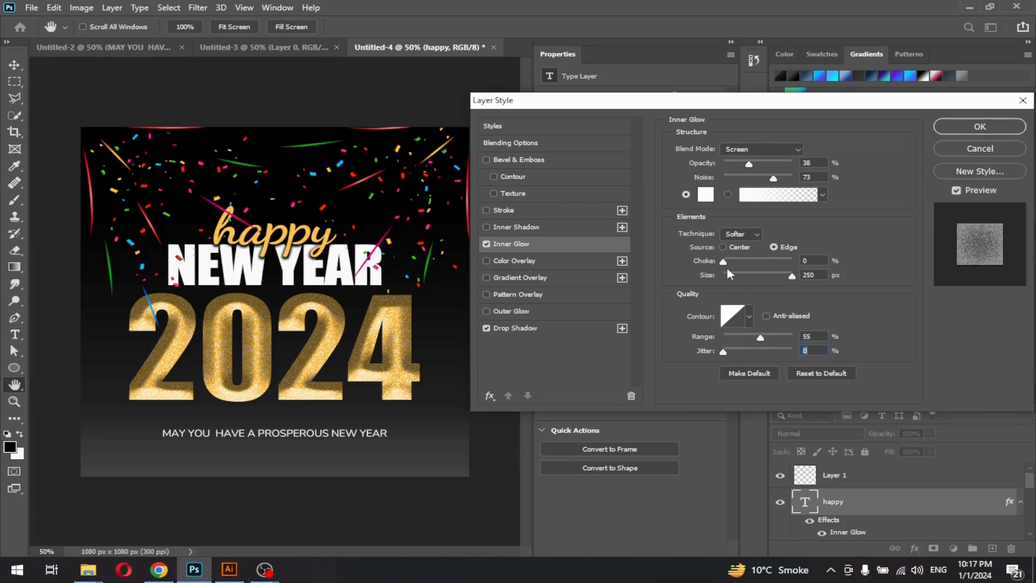
{"action": "left_click", "coordinate": [549, 229]}
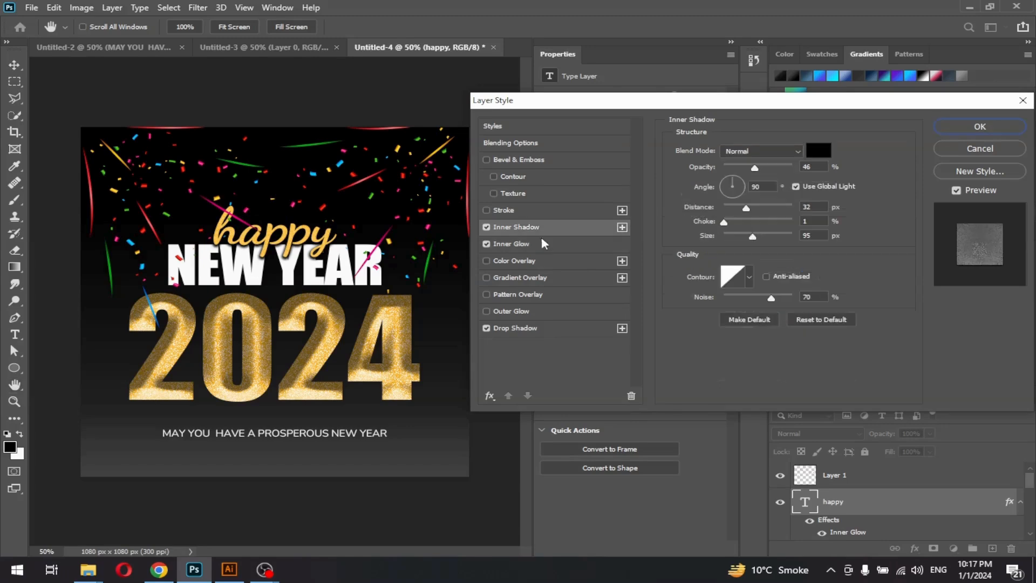
{"action": "left_click_drag", "start_coordinate": [755, 166], "coordinate": [739, 166]}
{"action": "left_click_drag", "start_coordinate": [772, 298], "coordinate": [792, 298]}
{"action": "mouse_move", "coordinate": [753, 236]}
{"action": "left_mouse_down"}
{"action": "mouse_move", "coordinate": [776, 236]}
{"action": "mouse_move", "coordinate": [739, 224]}
{"action": "left_mouse_up"}
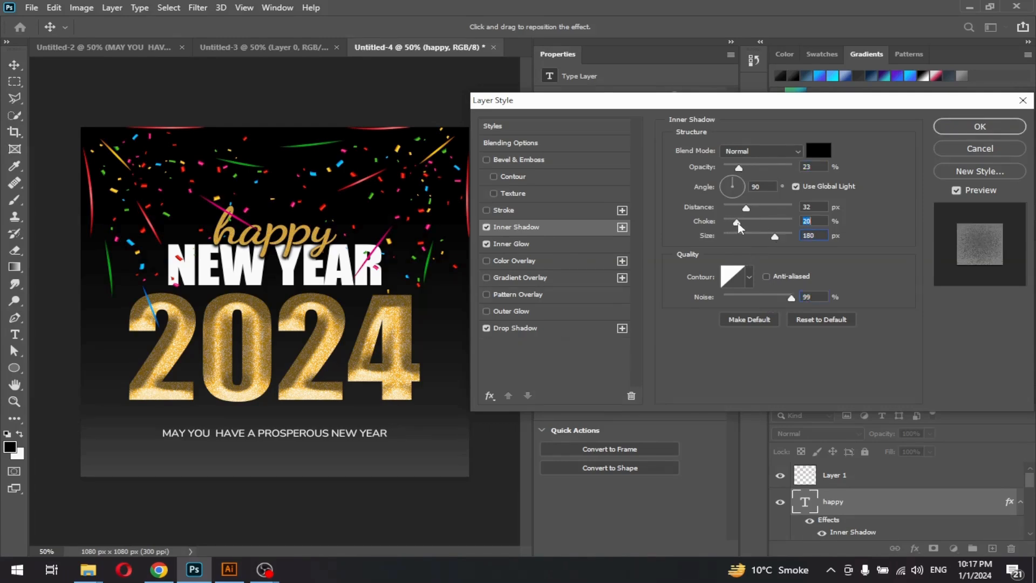
{"action": "left_click", "coordinate": [977, 127]}
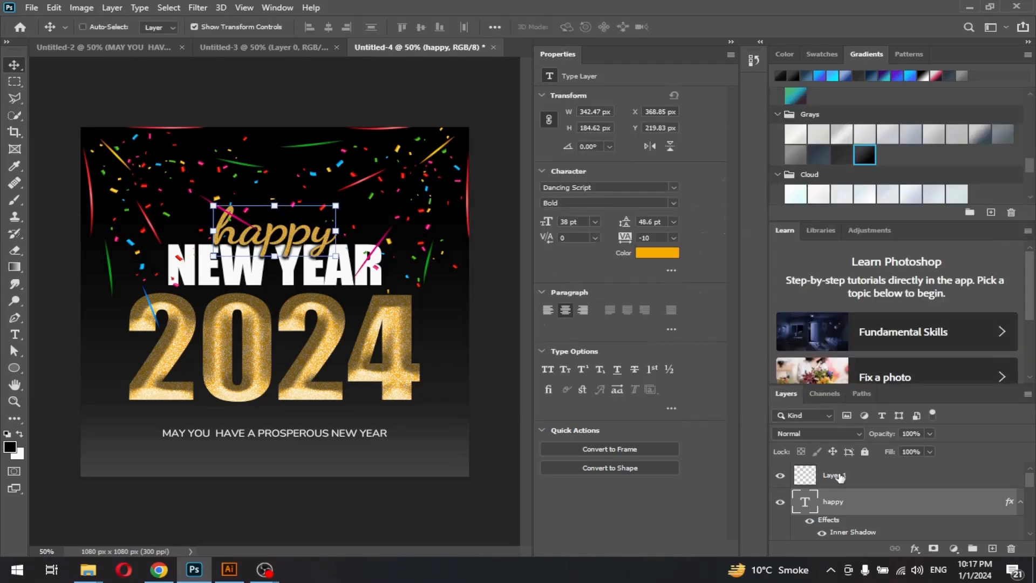
Scale up the confetti layer (Layer 1) and shift it up and slightly left
{"action": "left_click", "coordinate": [841, 477]}
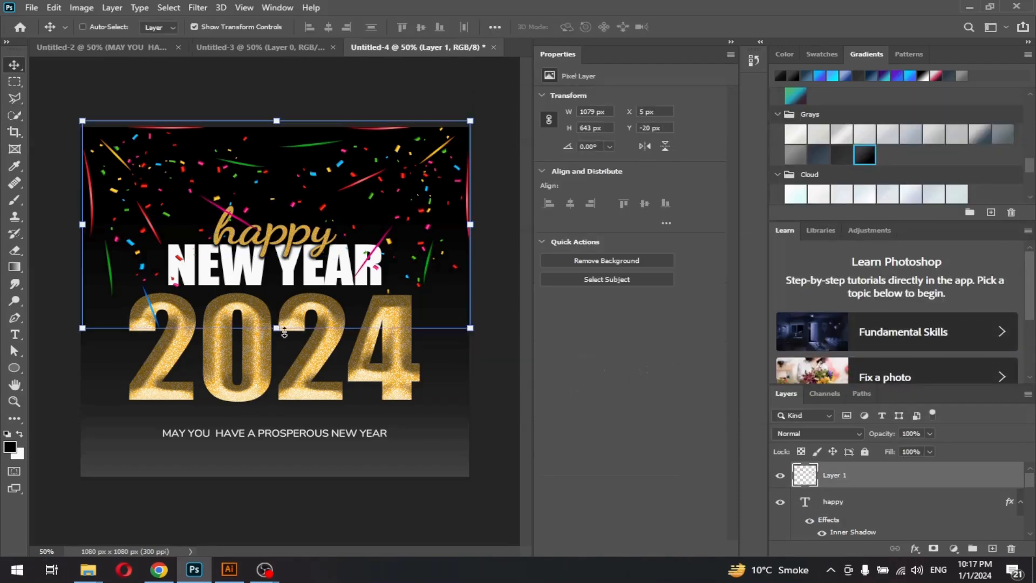
{"action": "mouse_move", "coordinate": [276, 328]}
{"action": "left_mouse_down"}
{"action": "mouse_move", "coordinate": [278, 317]}
{"action": "mouse_move", "coordinate": [277, 328]}
{"action": "left_mouse_up"}
{"action": "left_click_drag", "start_coordinate": [389, 236], "coordinate": [387, 212]}
{"action": "left_click_drag", "start_coordinate": [468, 301], "coordinate": [482, 308]}
{"action": "left_click_drag", "start_coordinate": [429, 225], "coordinate": [423, 229]}
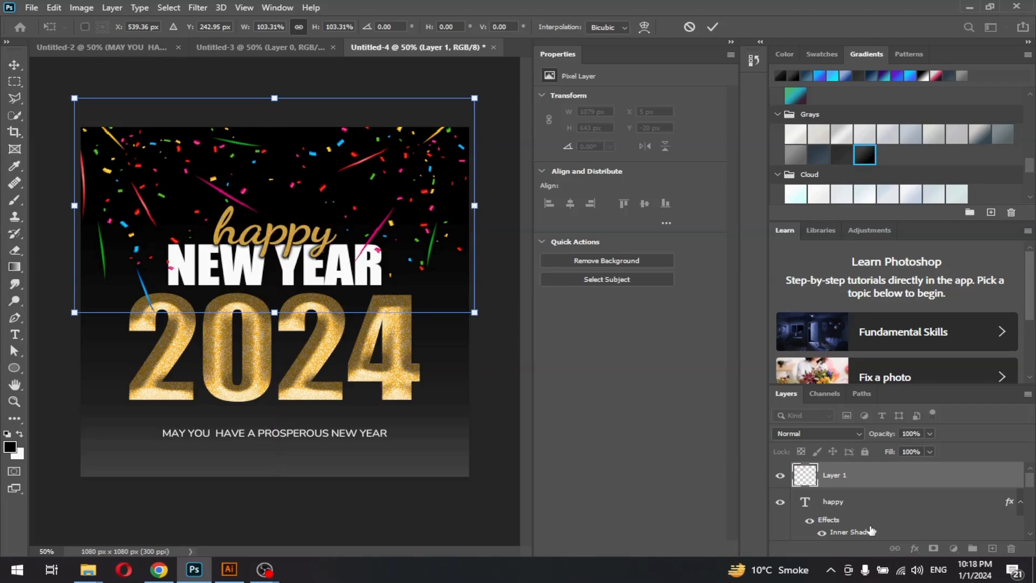
{"action": "scroll", "coordinate": [843, 509], "scroll_direction": "down", "scroll_amount": 5}
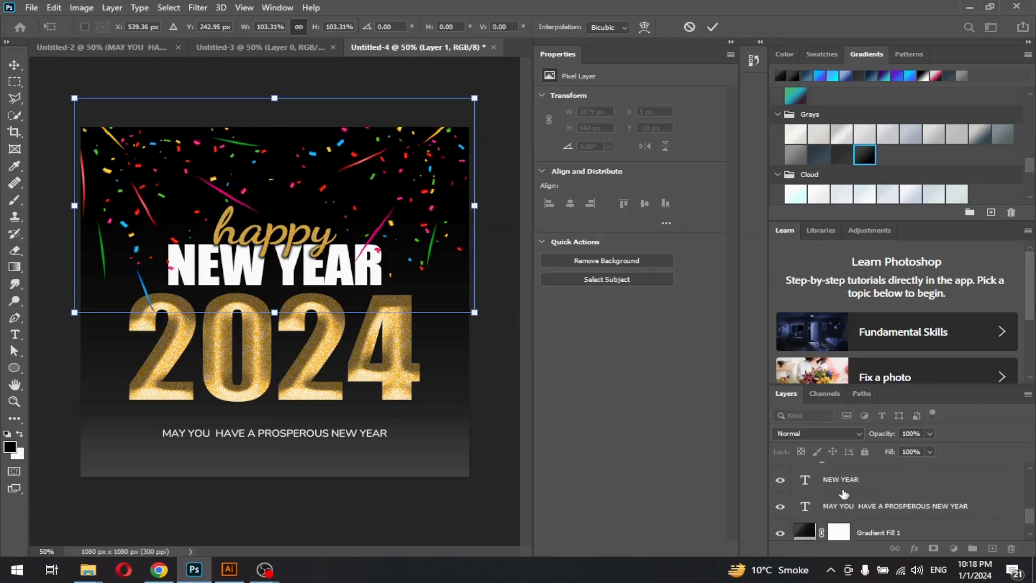
{"action": "scroll", "coordinate": [847, 487], "scroll_direction": "down", "scroll_amount": 3}
Move the 2024 text down slightly and draw a small circle left of the tagline
{"action": "left_click", "coordinate": [848, 492]}
{"action": "left_click_drag", "start_coordinate": [303, 357], "coordinate": [303, 372]}
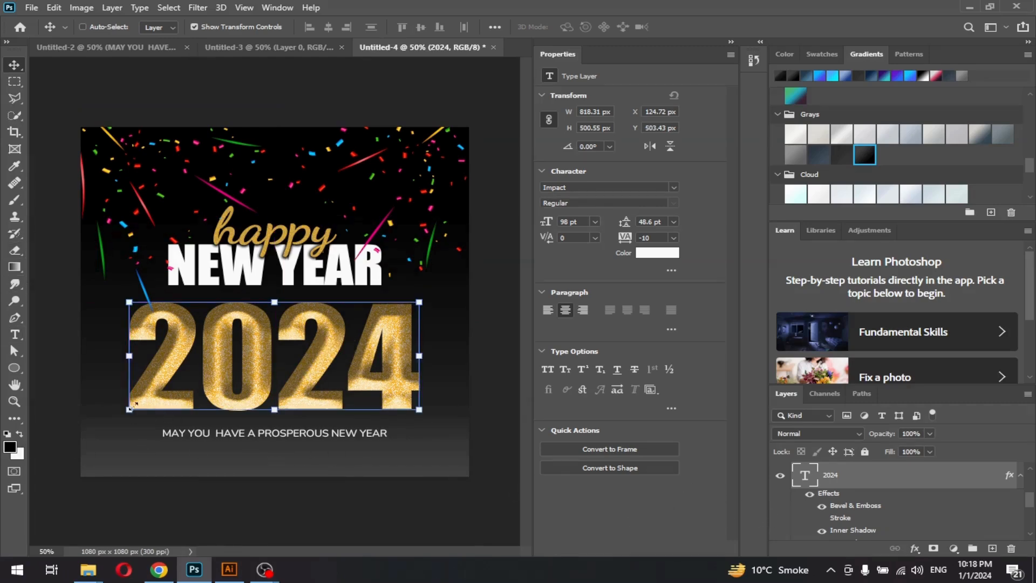
{"action": "left_click", "coordinate": [14, 367]}
{"action": "left_click_drag", "start_coordinate": [100, 413], "coordinate": [128, 434]}
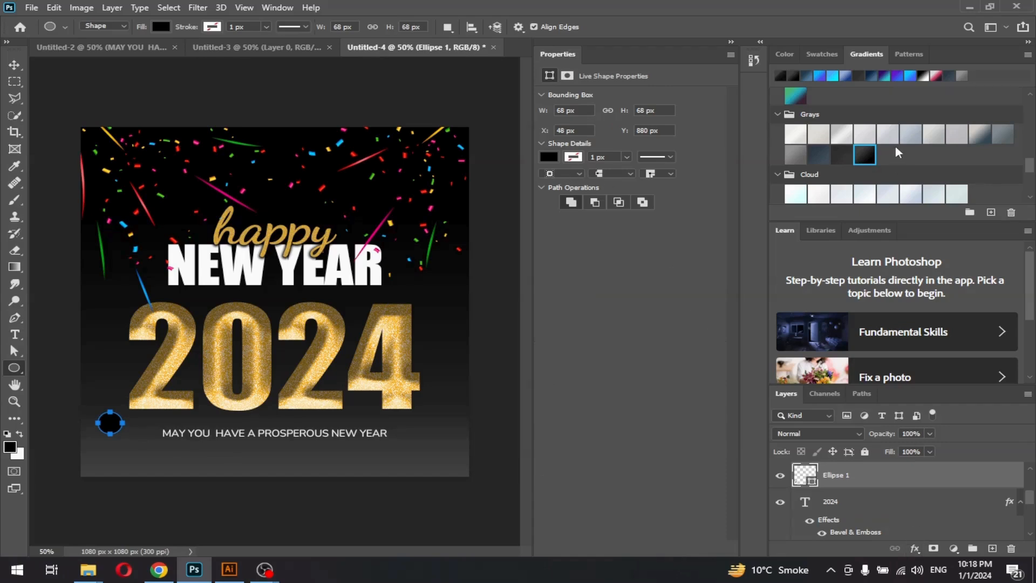
Give the circle a black-to-grey gradient, enlarge it, and place a copy right of 2024
{"action": "left_click", "coordinate": [864, 151]}
{"action": "left_click", "coordinate": [14, 64]}
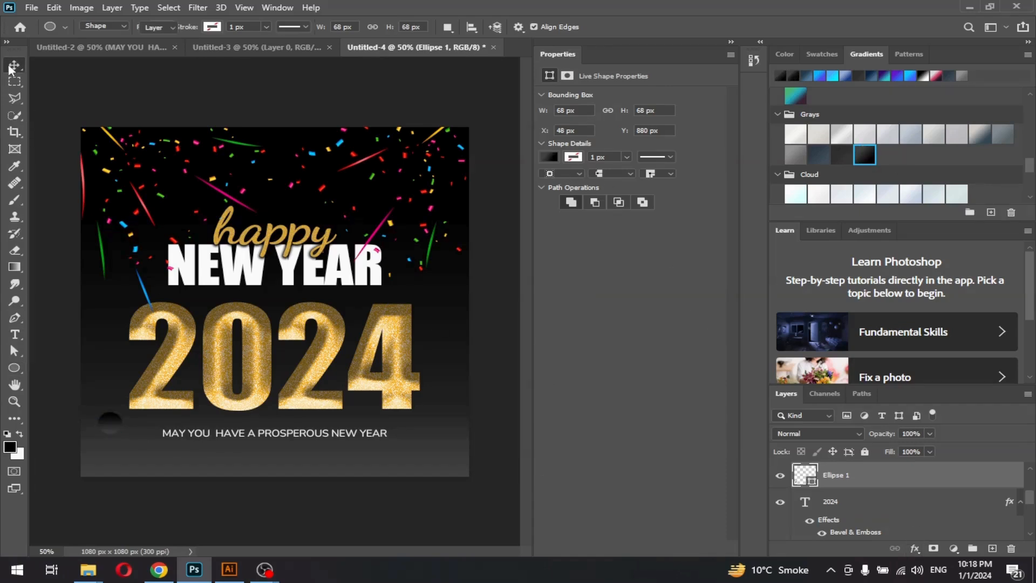
{"action": "left_click_drag", "start_coordinate": [109, 435], "coordinate": [107, 446]}
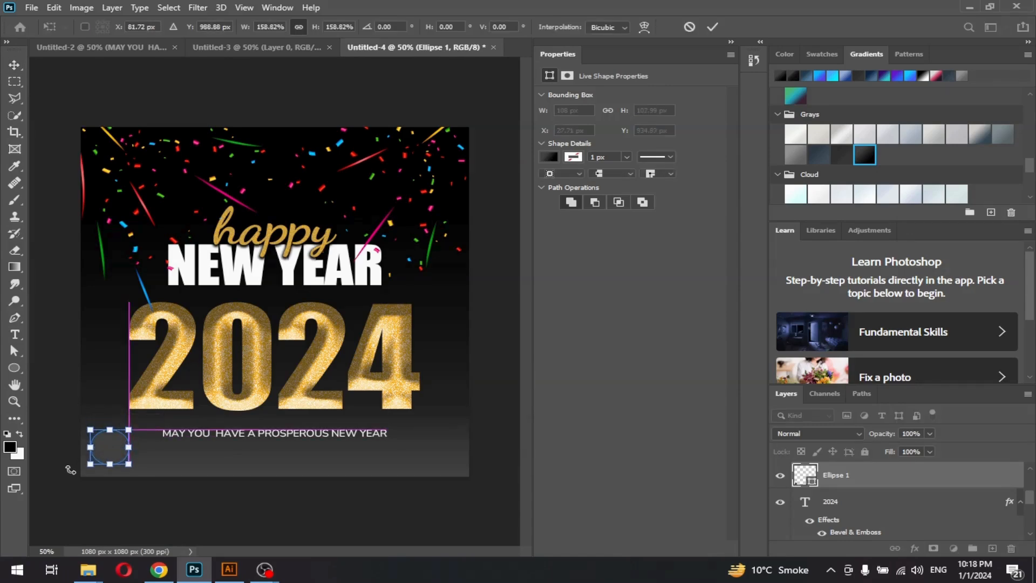
{"action": "left_click", "coordinate": [713, 27]}
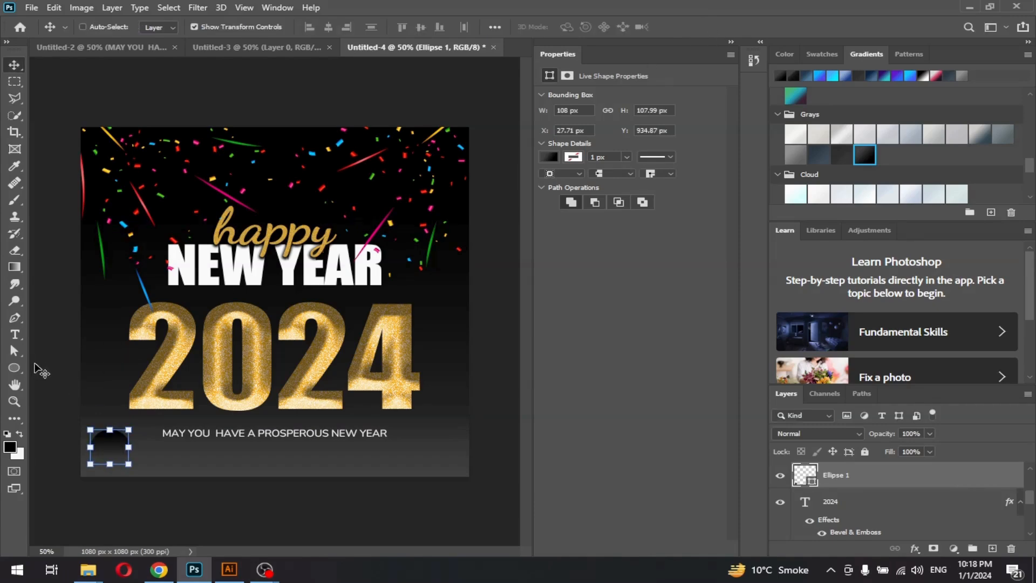
{"action": "left_click_drag", "start_coordinate": [115, 459], "coordinate": [444, 417]}
{"action": "left_click", "coordinate": [712, 26]}
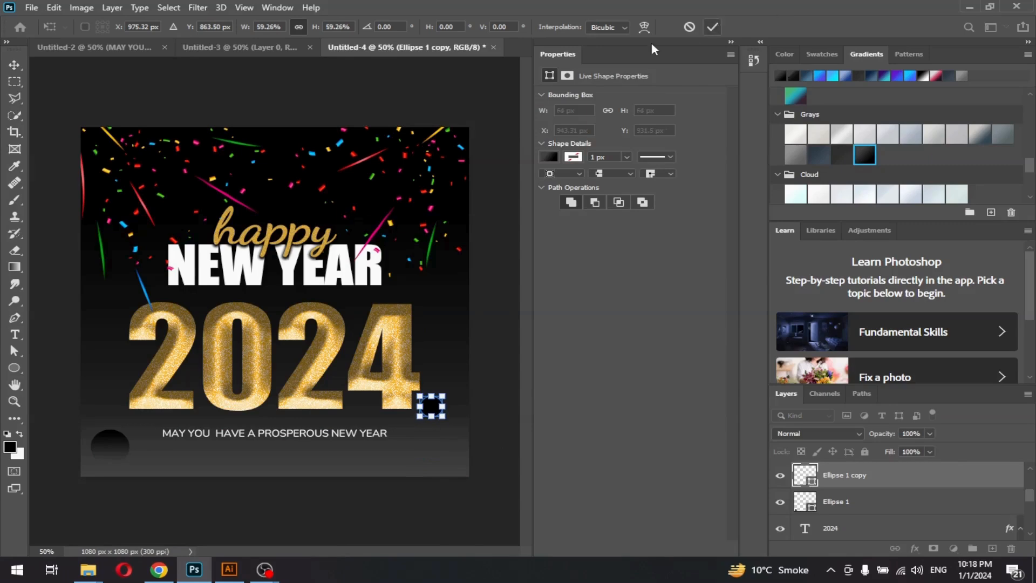
Push the original Ellipse 1 circle past the bottom-left canvas corner
{"action": "left_click", "coordinate": [845, 505]}
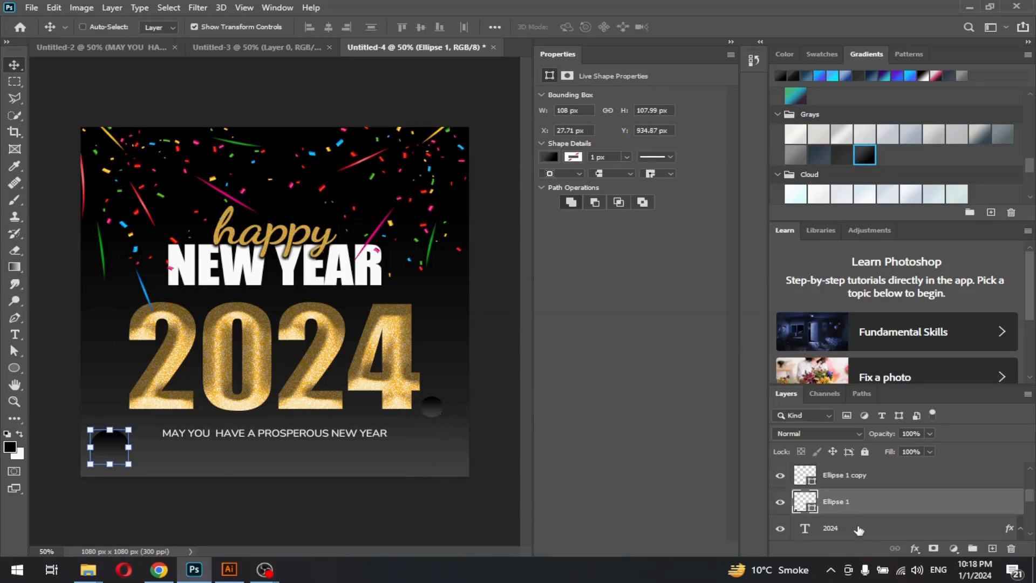
{"action": "scroll", "coordinate": [860, 528], "scroll_direction": "down", "scroll_amount": 5}
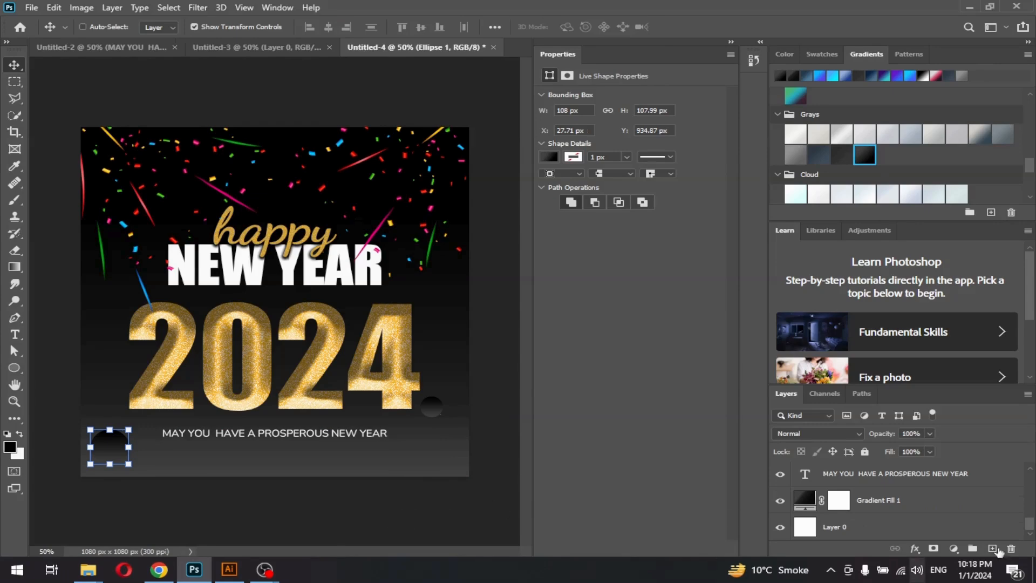
{"action": "left_click", "coordinate": [875, 530]}
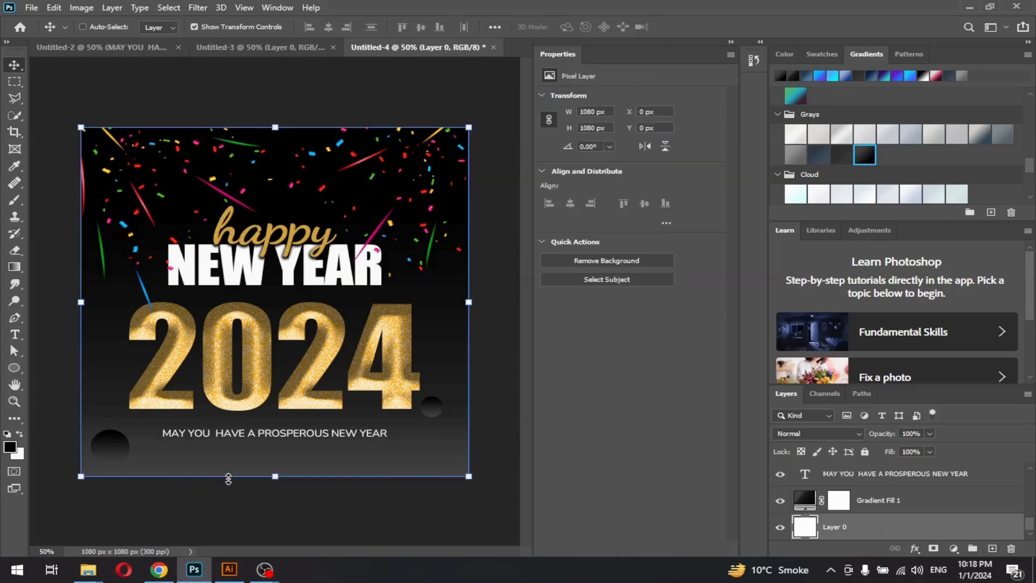
{"action": "scroll", "coordinate": [875, 526], "scroll_direction": "up", "scroll_amount": 3}
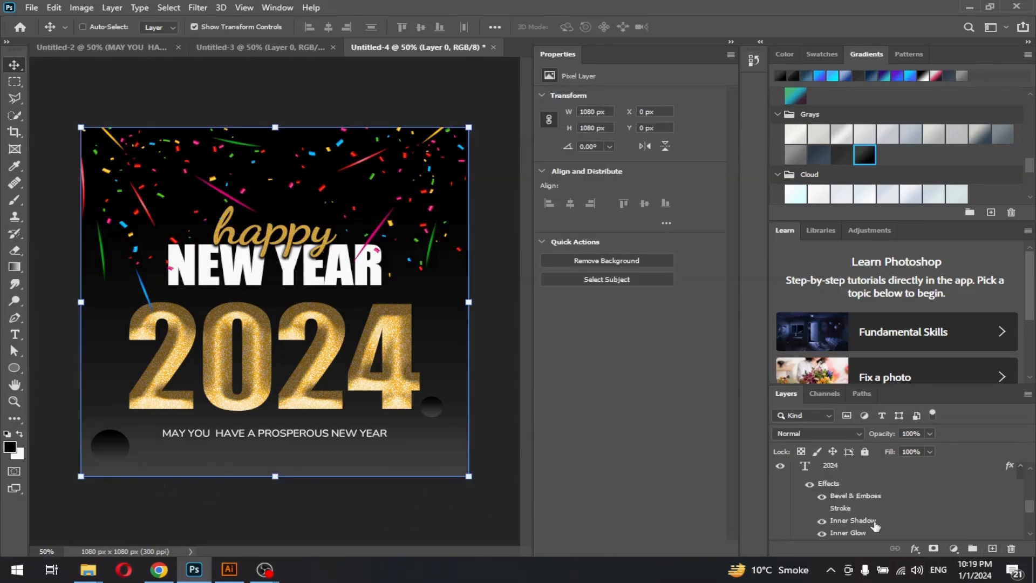
{"action": "scroll", "coordinate": [874, 526], "scroll_direction": "up", "scroll_amount": 2}
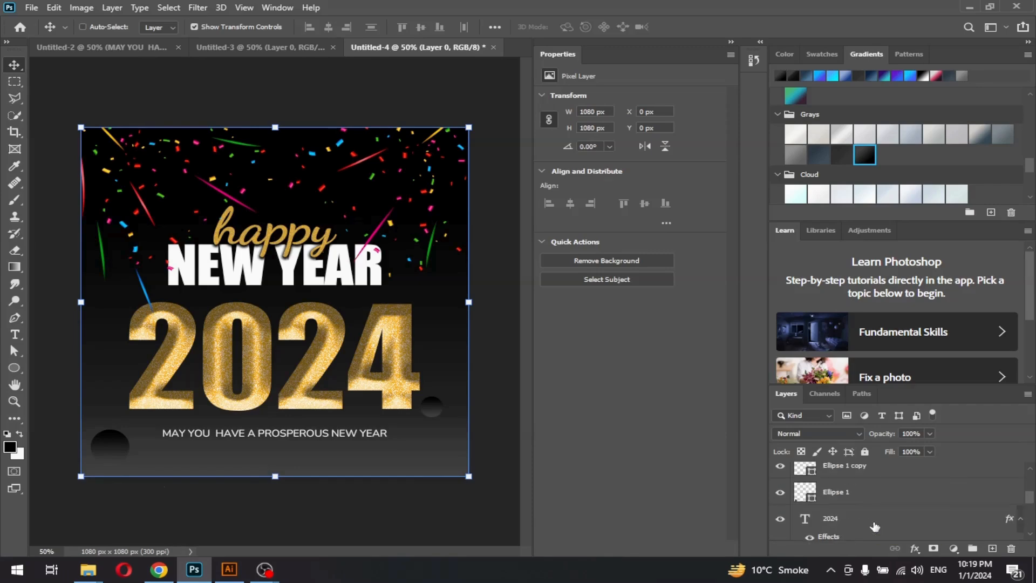
{"action": "left_click", "coordinate": [841, 498]}
{"action": "left_click_drag", "start_coordinate": [99, 467], "coordinate": [93, 484]}
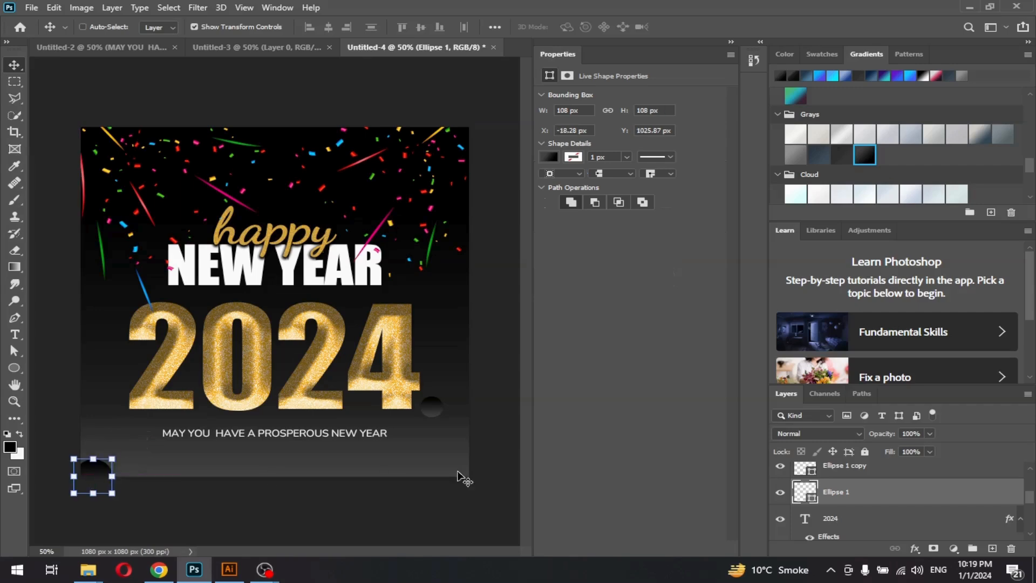
{"action": "left_click", "coordinate": [866, 522]}
{"action": "scroll", "coordinate": [869, 519], "scroll_direction": "down", "scroll_amount": 3}
{"action": "left_click", "coordinate": [865, 531]}
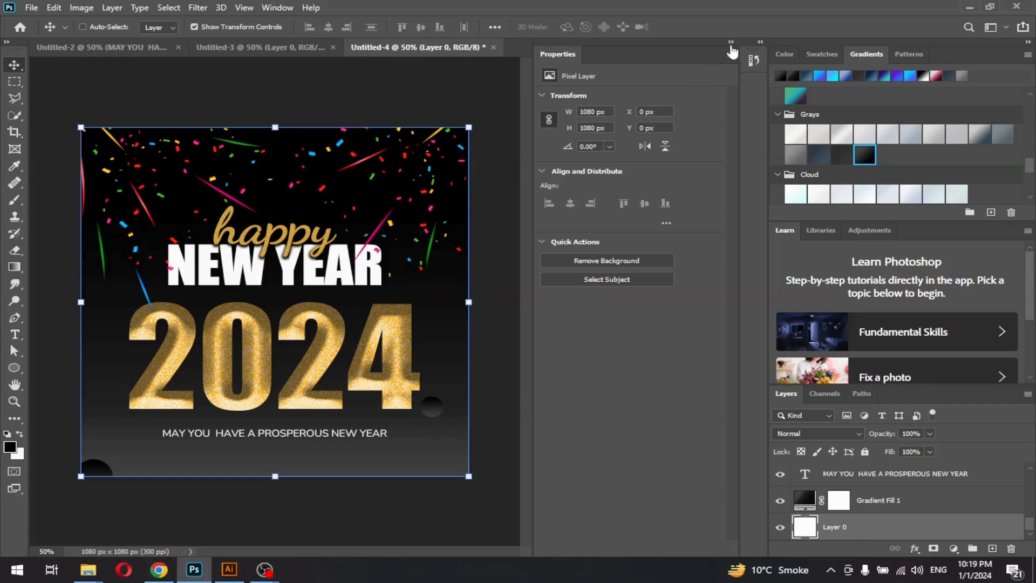
Zoom the view to 66.7% and nudge the tagline slightly lower
{"action": "left_click", "coordinate": [731, 43]}
{"action": "key", "text": "ctrl"}
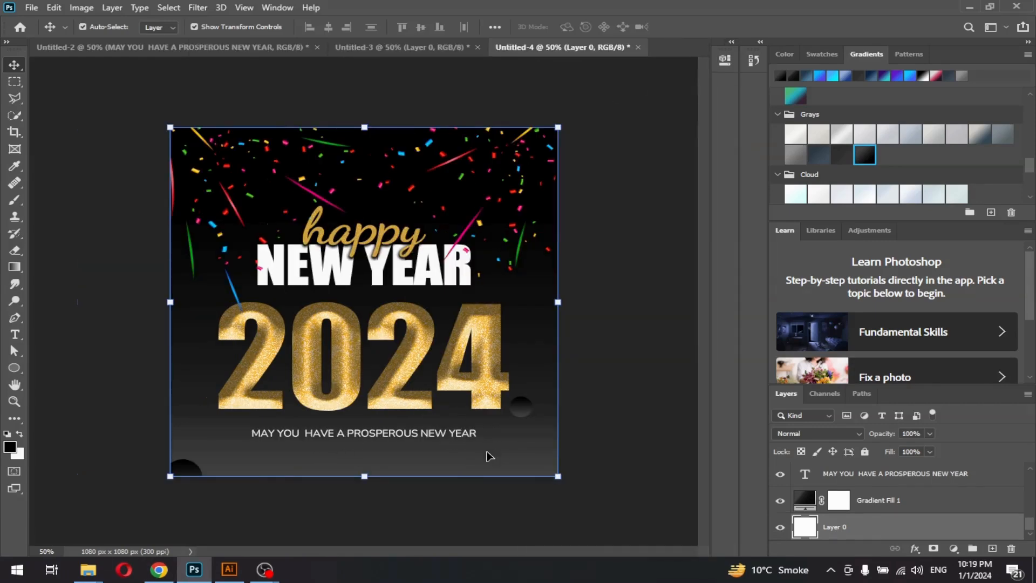
{"action": "key", "text": "ctrl+plus"}
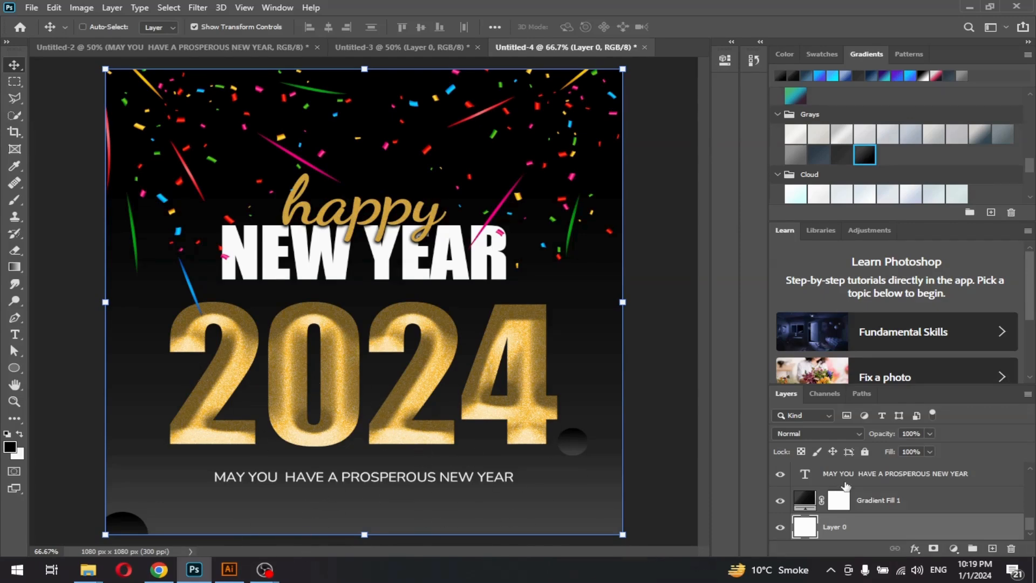
{"action": "left_click_drag", "start_coordinate": [378, 481], "coordinate": [376, 488]}
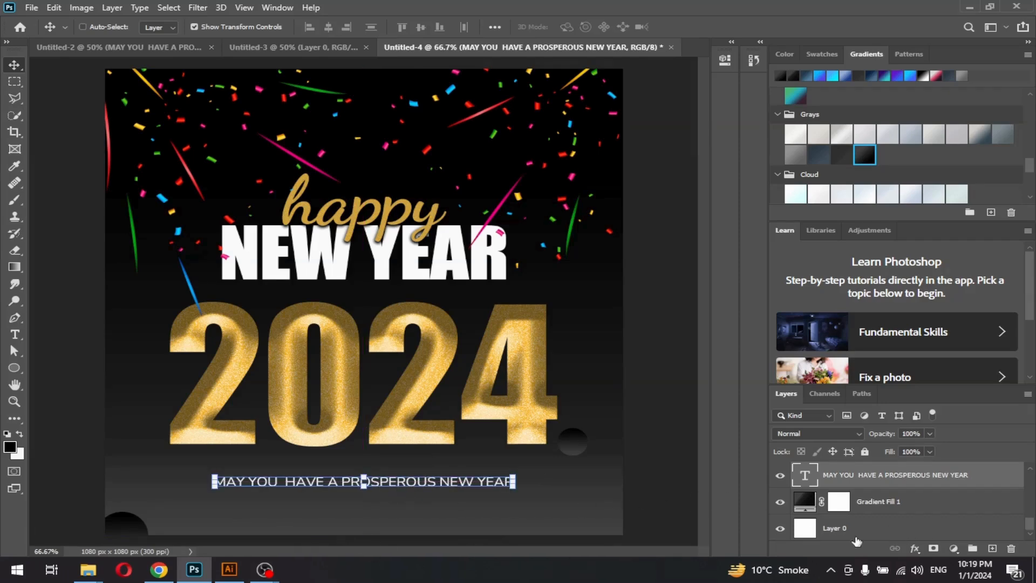
Merge all the poster's layers into a single Layer 0
{"action": "left_click", "coordinate": [886, 532]}
{"action": "key", "text": "ctrl"}
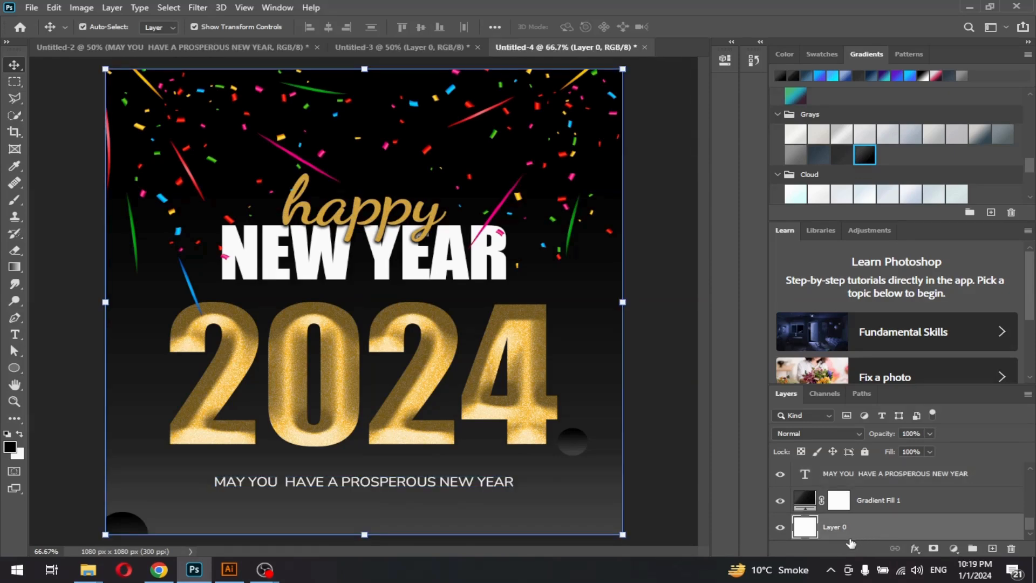
{"action": "key", "text": "ctrl+shift+e"}
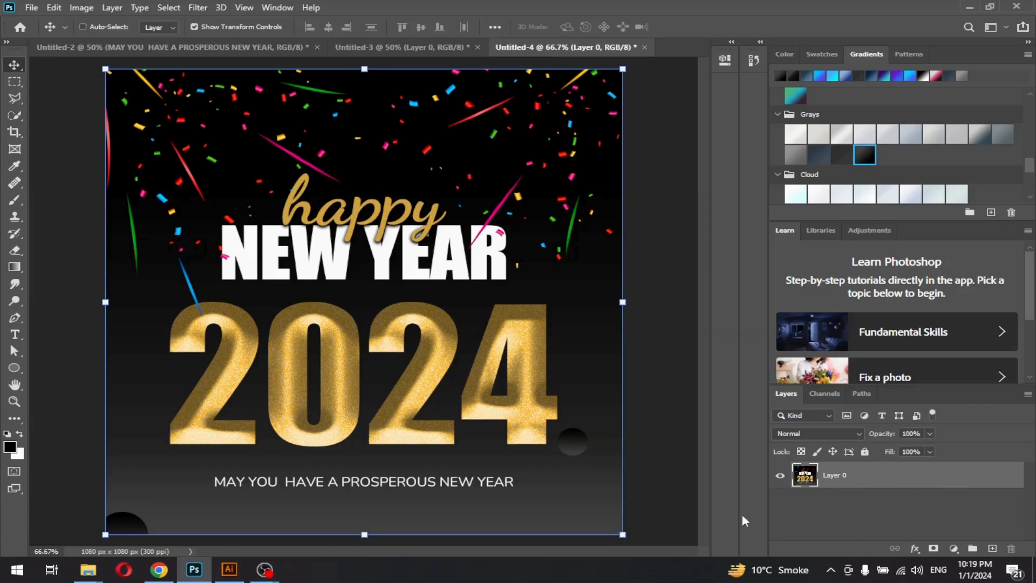
{"action": "left_click", "coordinate": [31, 8]}
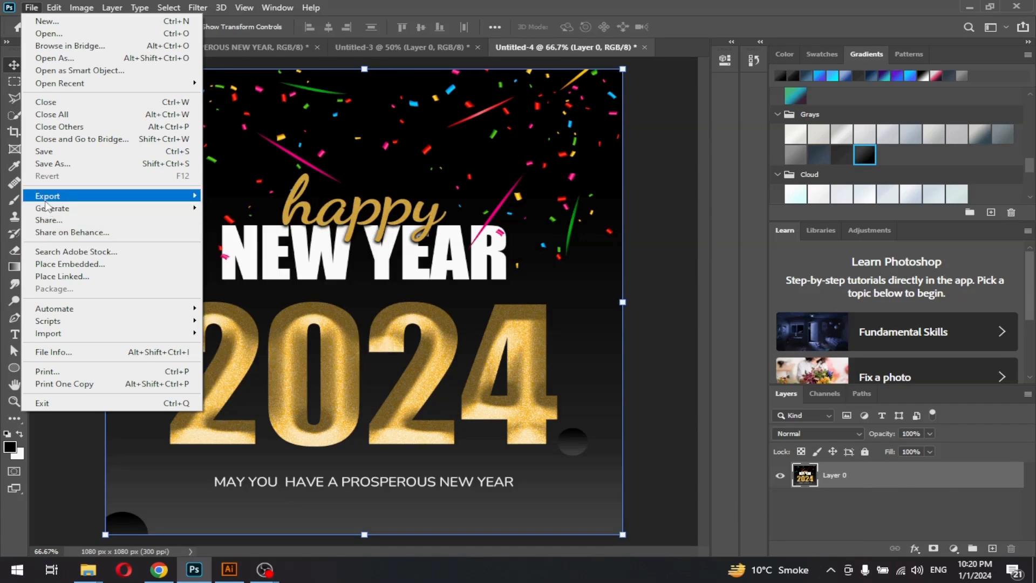
Quick Export the poster as PNG named 'Happy New Year 2024' to the Desktop
{"action": "mouse_move", "coordinate": [54, 197]}
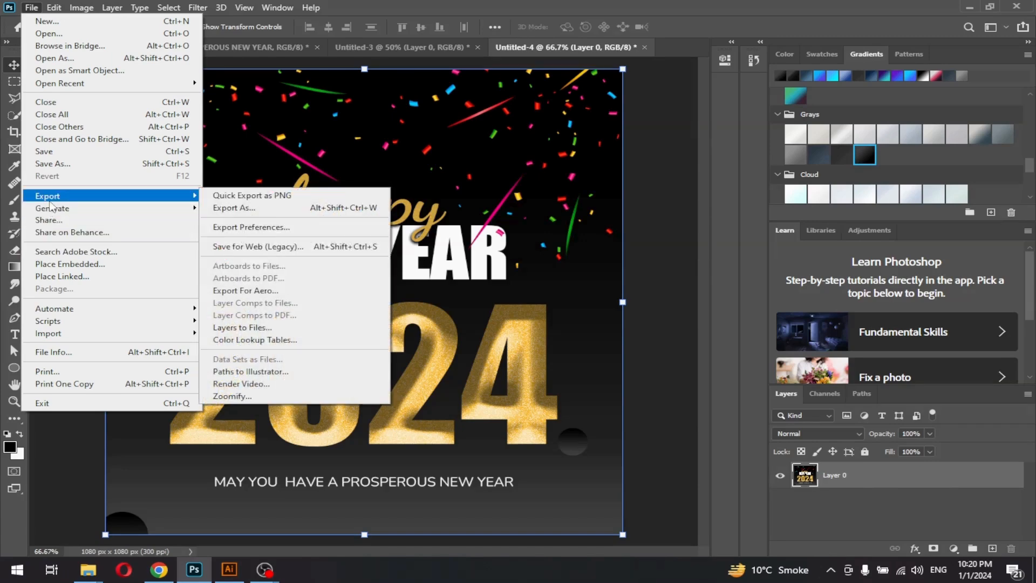
{"action": "left_click", "coordinate": [269, 196]}
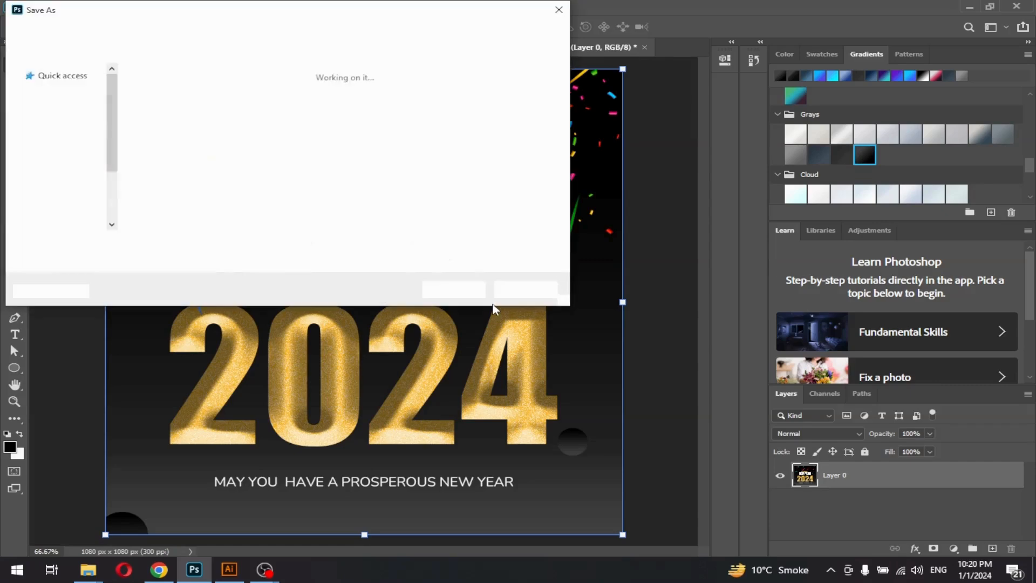
{"action": "double_click", "coordinate": [174, 247]}
{"action": "key", "text": "BackSpace"}
{"action": "key", "text": "BackSpace"}
{"action": "key", "text": "BackSpace"}
{"action": "key", "text": "BackSpace"}
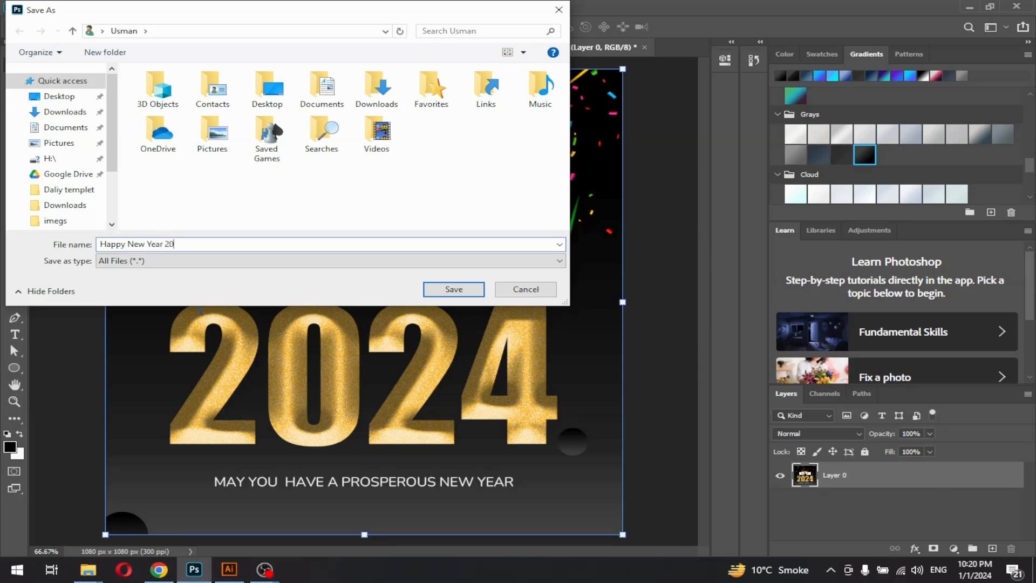
{"action": "left_click", "coordinate": [62, 96]}
{"action": "left_click", "coordinate": [457, 292]}
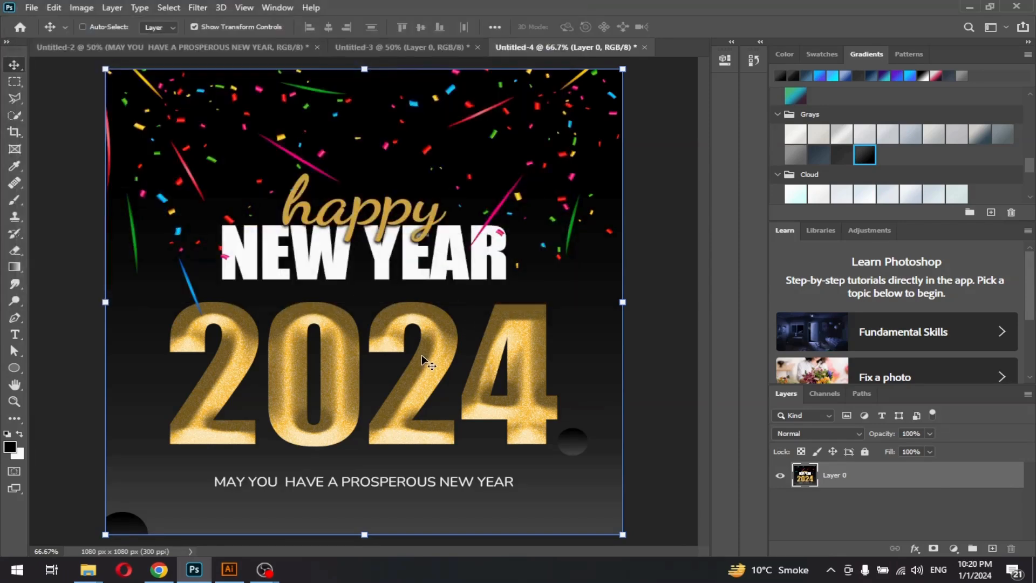
{"action": "left_click", "coordinate": [966, 8]}
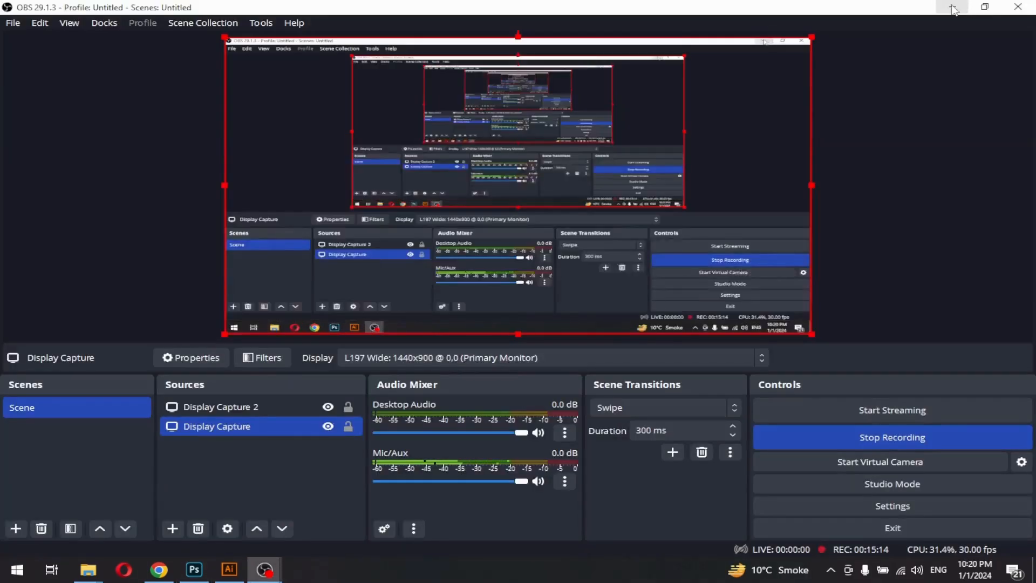
Minimise OBS, Chrome and Illustrator, then open Happy New Year 2024.png from the desktop
{"action": "left_click", "coordinate": [952, 7]}
{"action": "left_click", "coordinate": [953, 6]}
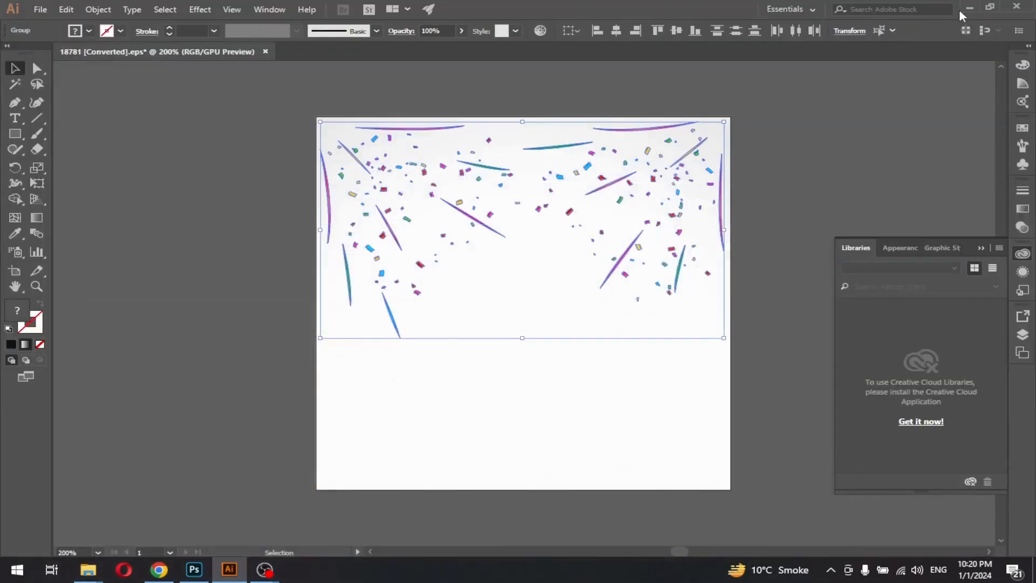
{"action": "left_click", "coordinate": [966, 9]}
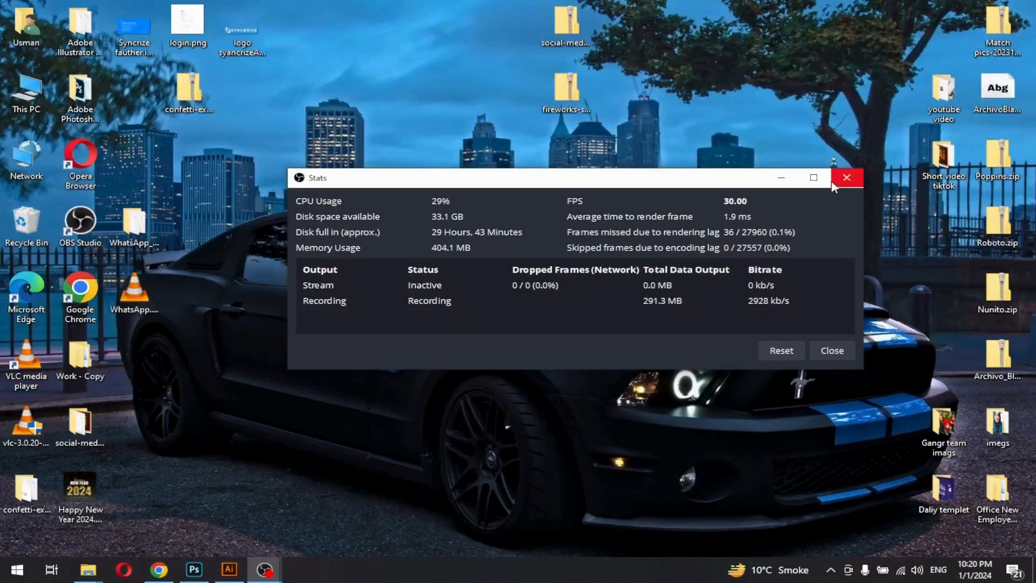
{"action": "double_click", "coordinate": [59, 495]}
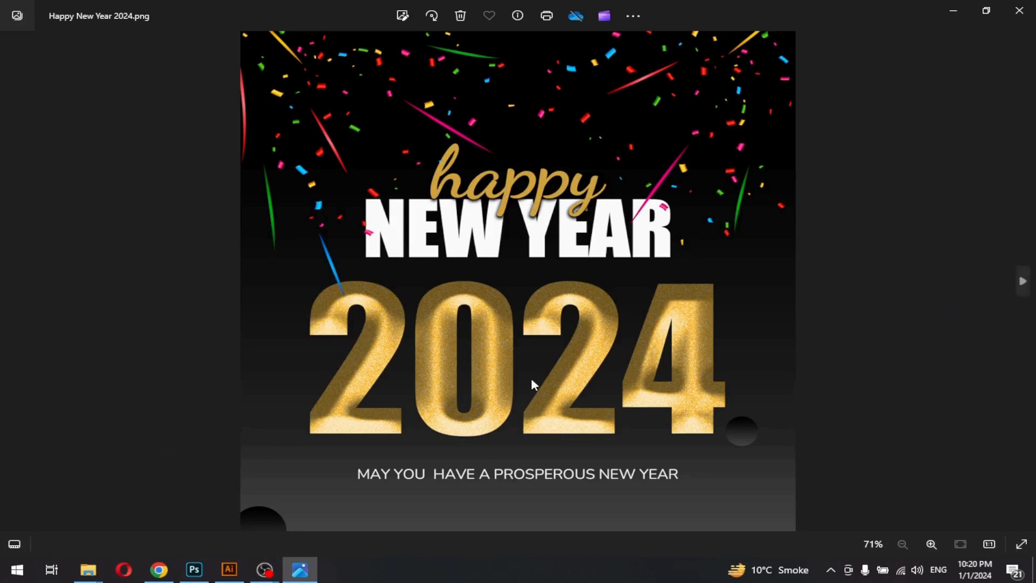
Zoom the poster to 110% to inspect the glittery 2024, then back out to 71%
{"action": "scroll", "coordinate": [531, 378], "scroll_direction": "up", "scroll_amount": 3}
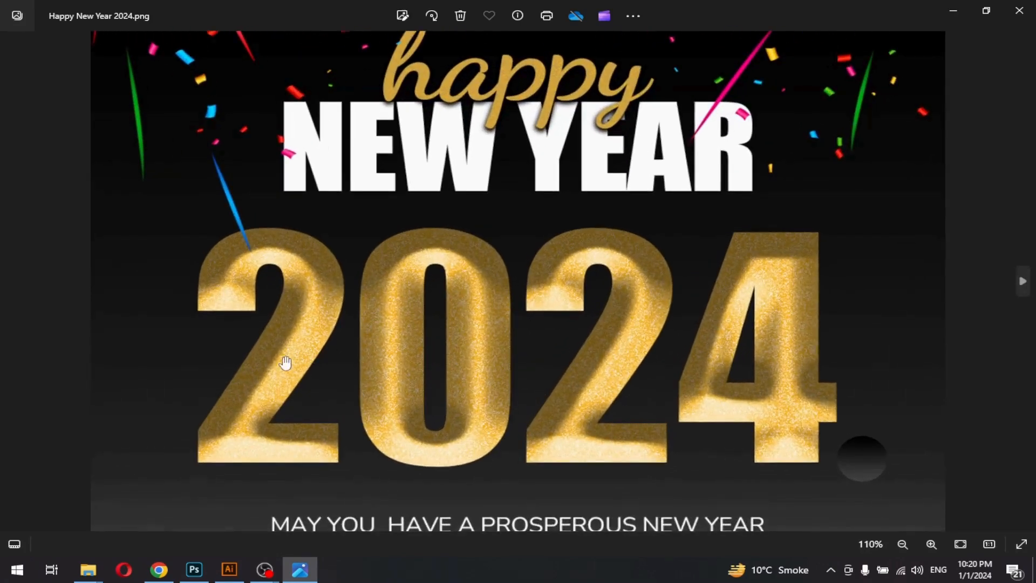
{"action": "scroll", "coordinate": [411, 353], "scroll_direction": "down", "scroll_amount": 4}
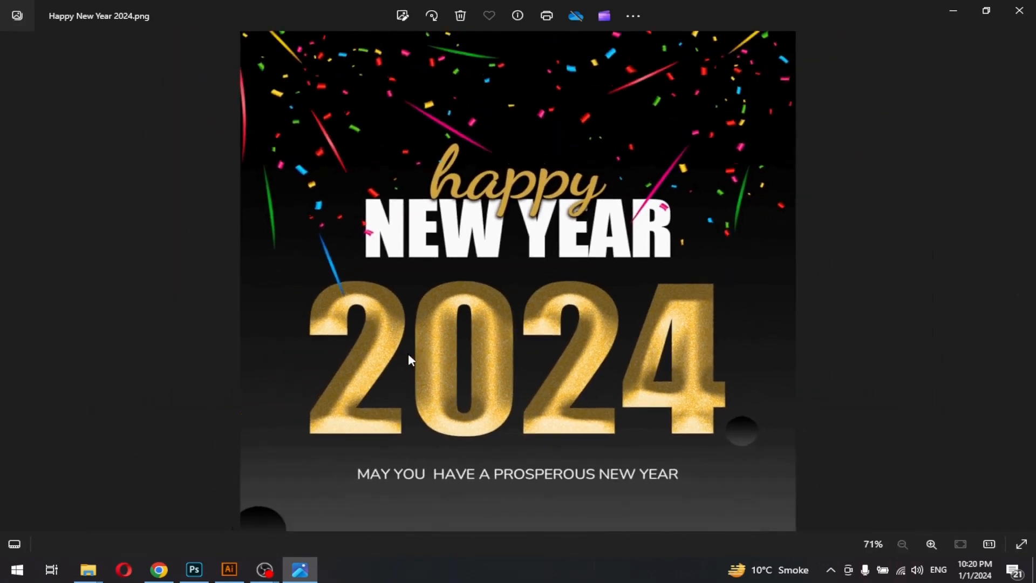
{"action": "scroll", "coordinate": [532, 394], "scroll_direction": "up", "scroll_amount": 1}
{"action": "scroll", "coordinate": [532, 393], "scroll_direction": "down", "scroll_amount": 1}
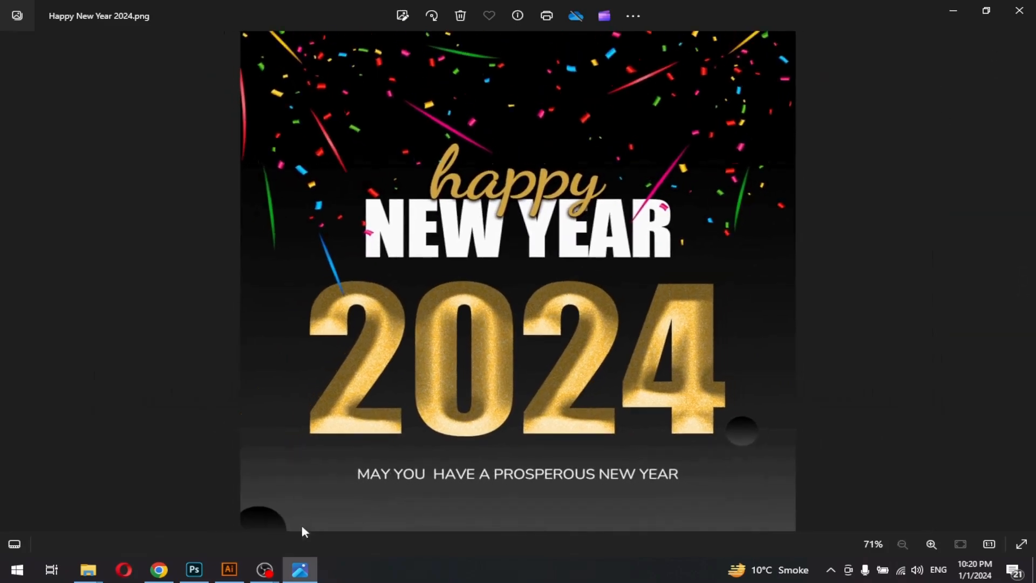